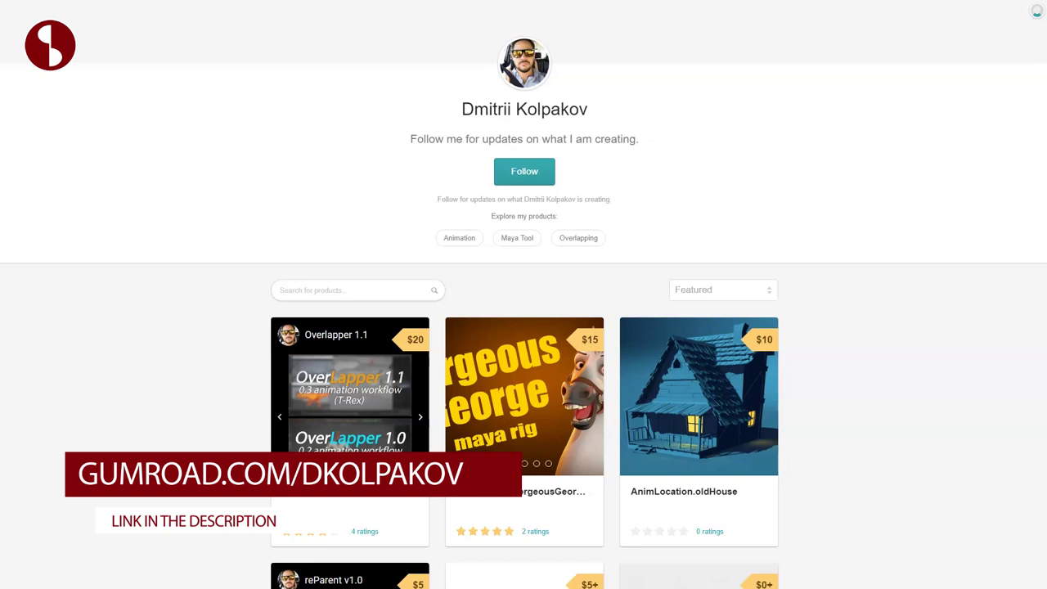
Step: Look through the Gumroad store's products, open the Gorgeous George horse rig page and read its description
scroll(524, 327, "down", 5)
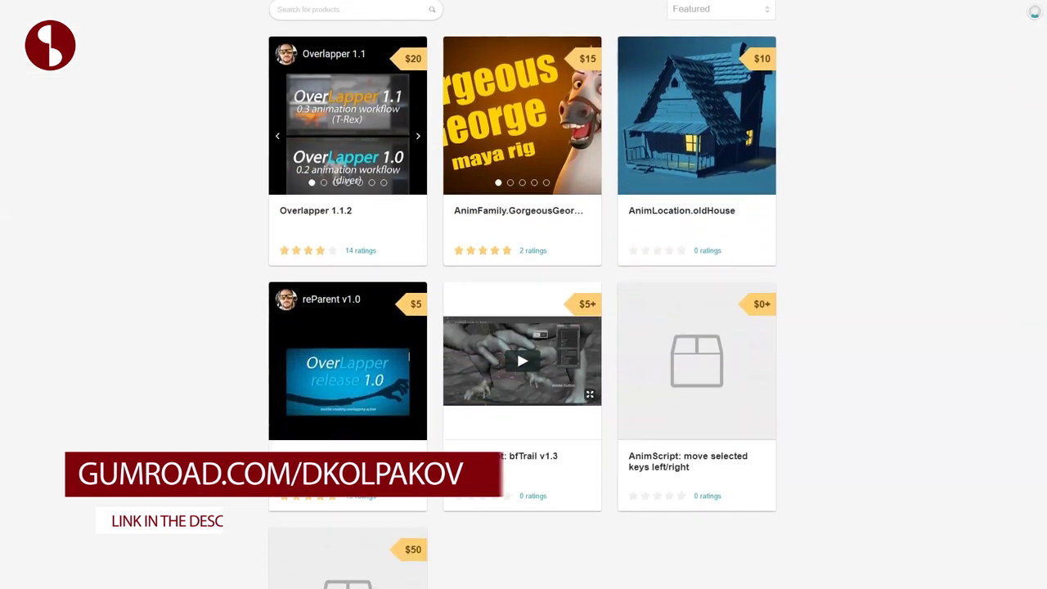
scroll(523, 327, "up", 5)
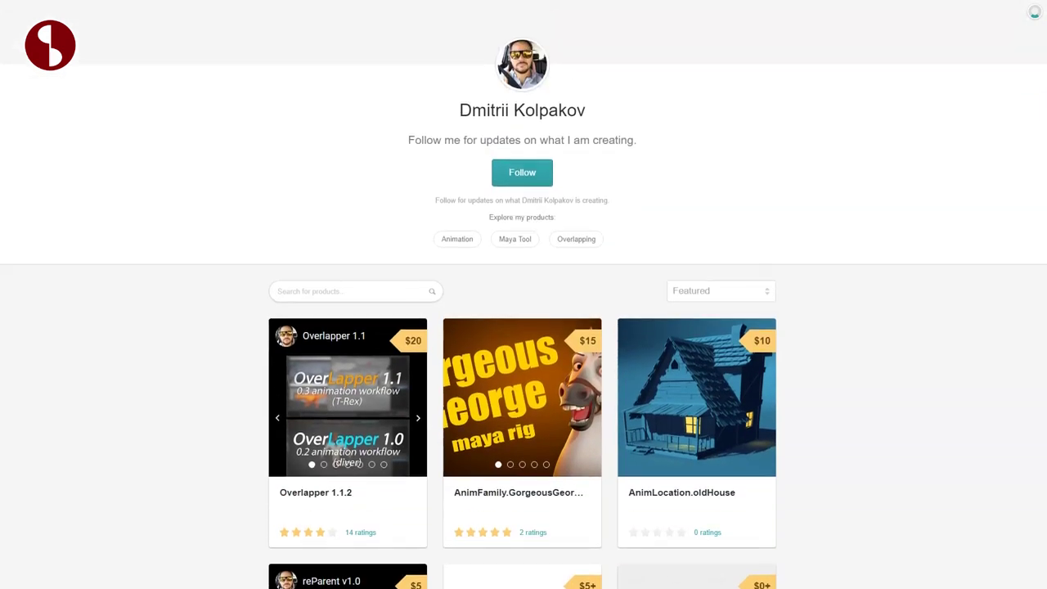
left_click(491, 299)
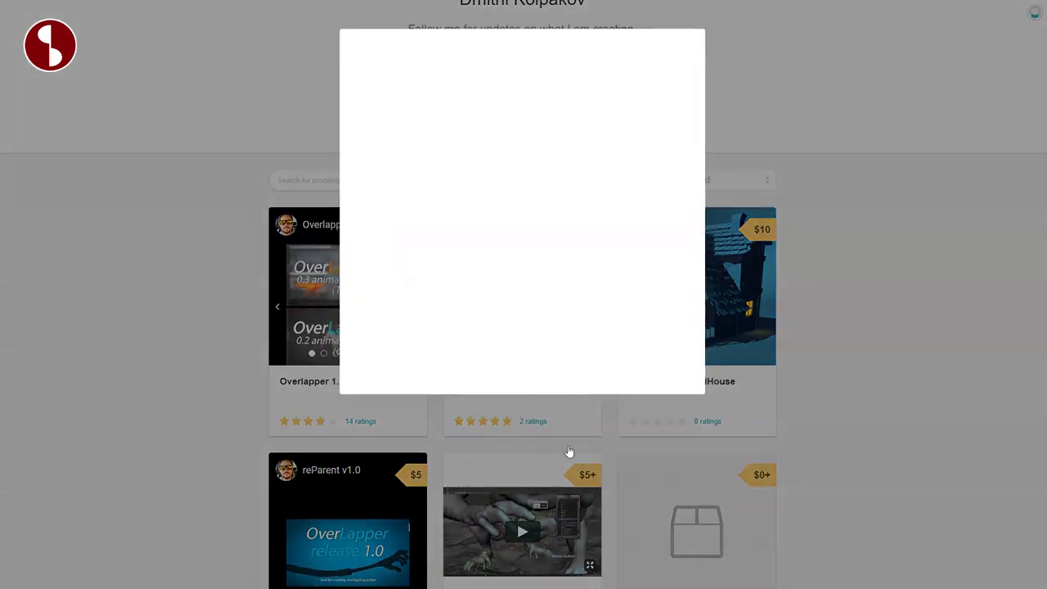
scroll(521, 378, "down", 1)
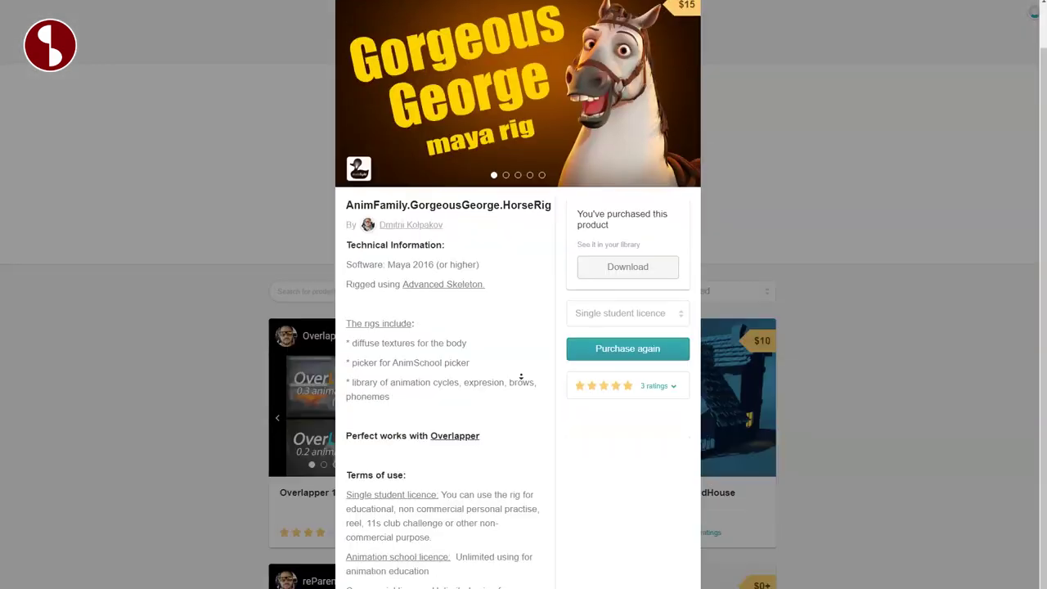
scroll(527, 335, "up", 1)
scroll(523, 358, "down", 1)
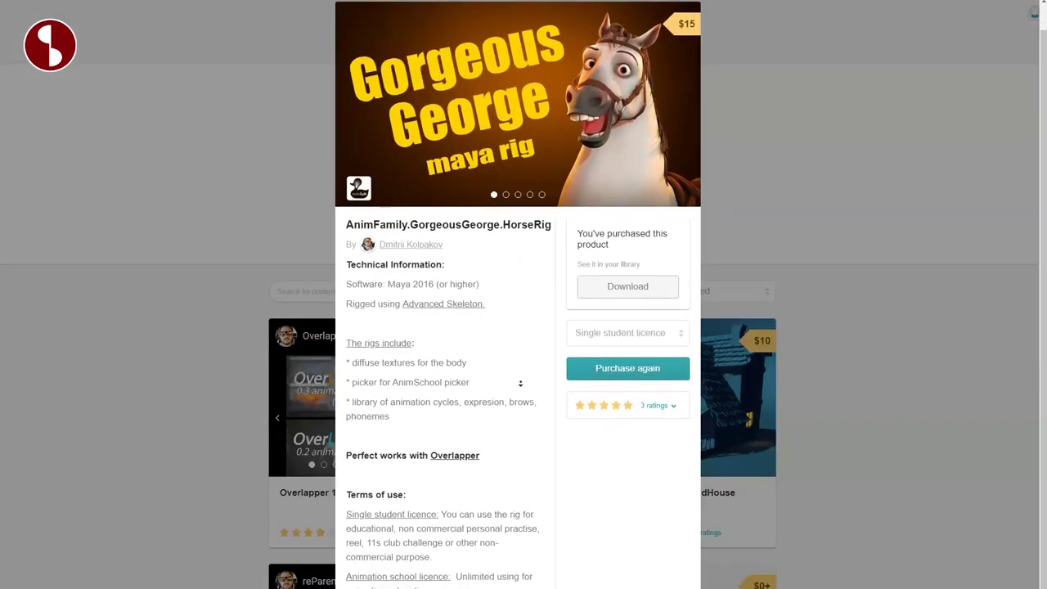
Step: View the preview images of the Gorgeous George rig, including its picker and pose library
left_click(683, 92)
left_click(683, 92)
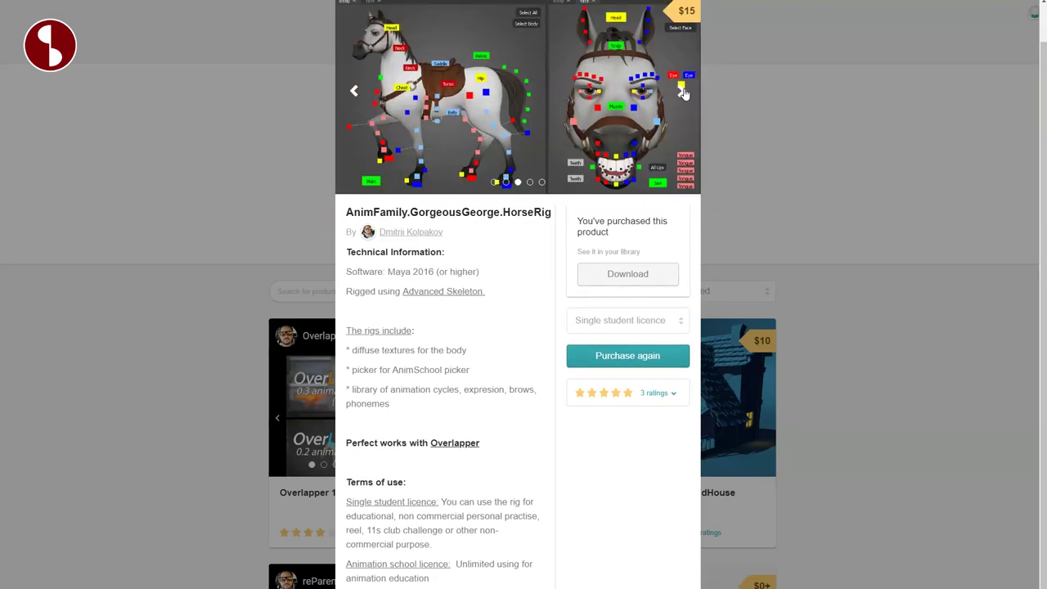
left_click(683, 92)
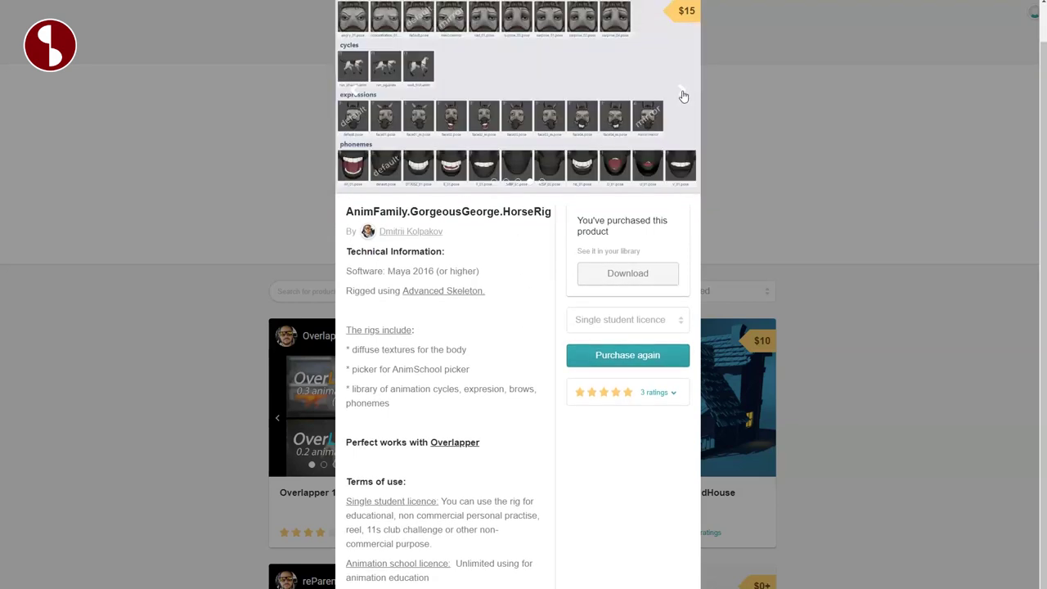
left_click(683, 96)
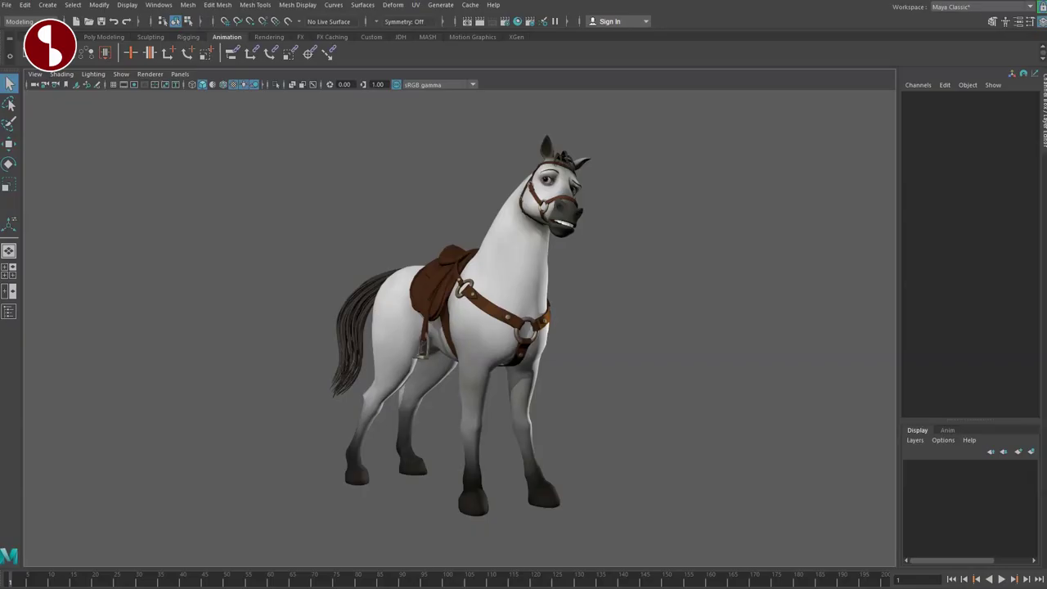
Step: In Maya, turn off scene lights and shadows in the viewport showing the horse
left_click_drag(457, 370, 478, 385, "alt")
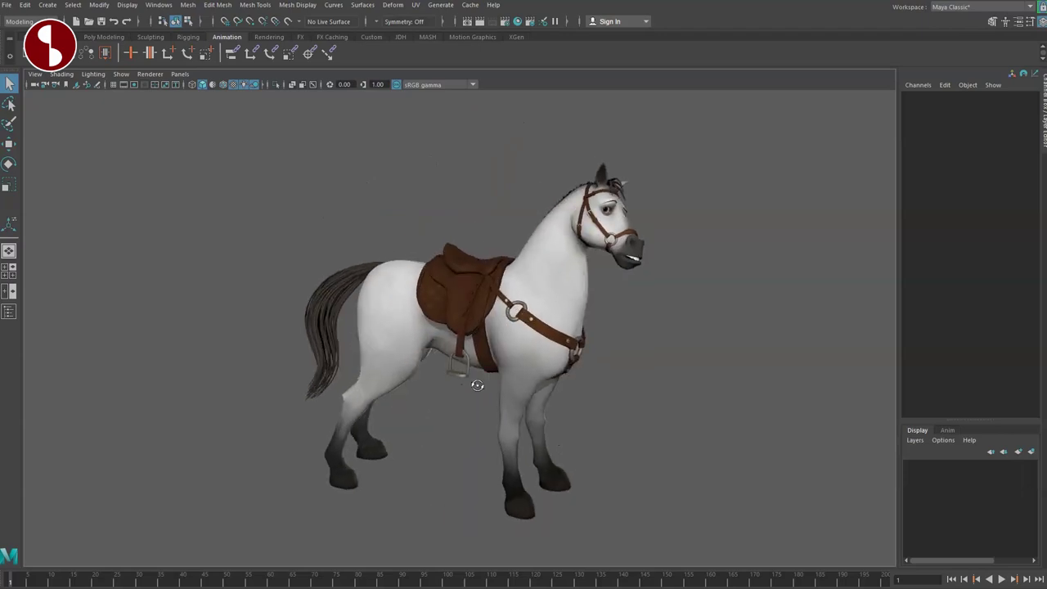
left_click(254, 85)
left_click_drag(475, 382, 524, 358, "alt")
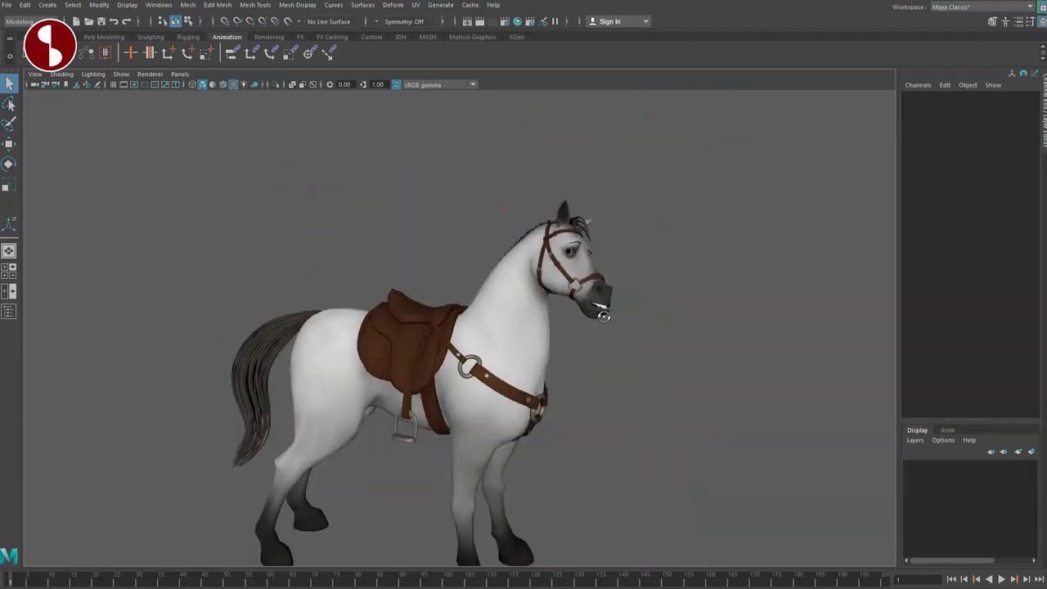
Step: Examine the horse model's head, body and tack from the front, the side and close up
left_click_drag(603, 313, 504, 310, "alt")
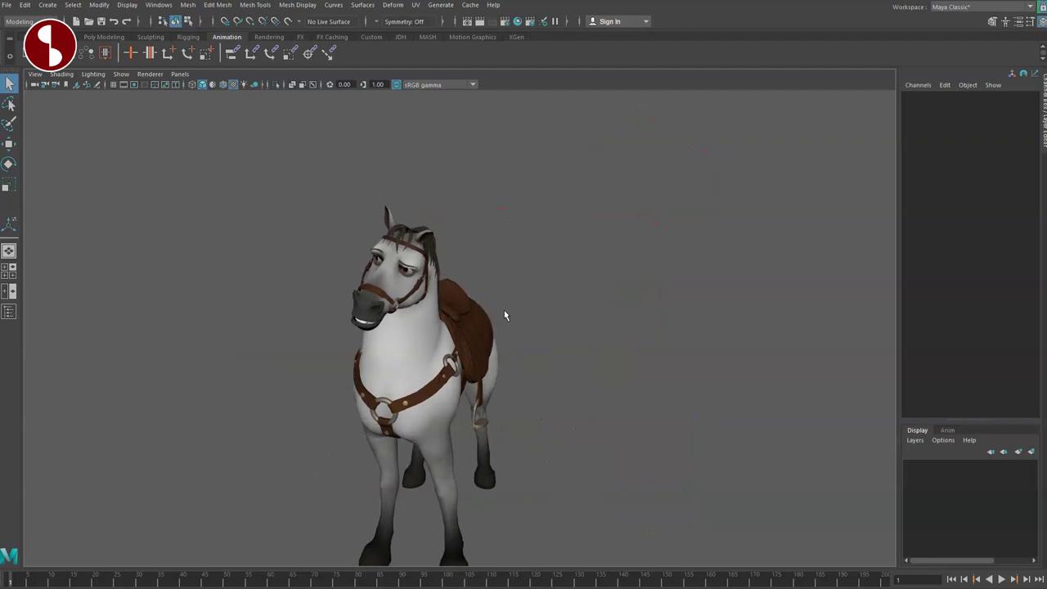
middle_click_drag(503, 310, 564, 327, "alt")
right_click_drag(565, 327, 661, 379, "alt")
left_click_drag(662, 378, 646, 409, "alt")
middle_click_drag(539, 319, 502, 389, "alt")
left_click_drag(502, 389, 488, 409, "alt")
middle_click_drag(488, 409, 473, 435, "alt")
right_click_drag(473, 435, 491, 424, "alt")
Step: Show the horse rig's control curves and frame the whole rig in a side view
key("alt+1")
key("alt+1")
left_click_drag(505, 394, 466, 328, "alt")
scroll(374, 305, "down", 4)
left_click(410, 333)
middle_click_drag(466, 327, 461, 355, "alt")
middle_click_drag(459, 277, 473, 380, "alt")
right_click_drag(473, 380, 666, 446, "alt")
middle_click_drag(666, 446, 561, 455, "alt")
left_click_drag(548, 446, 608, 446, "alt")
right_click_drag(608, 447, 455, 404, "alt")
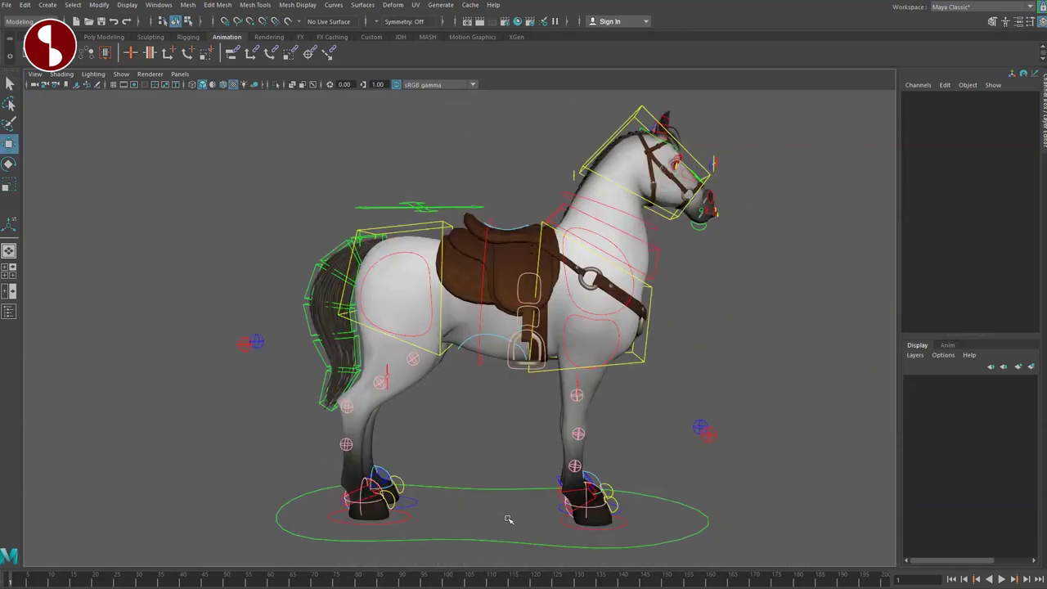
Step: On the Main control, turn Hair Vis, Accessories Vis and Offset Controls Vis off, and clear the selection
left_click(501, 538)
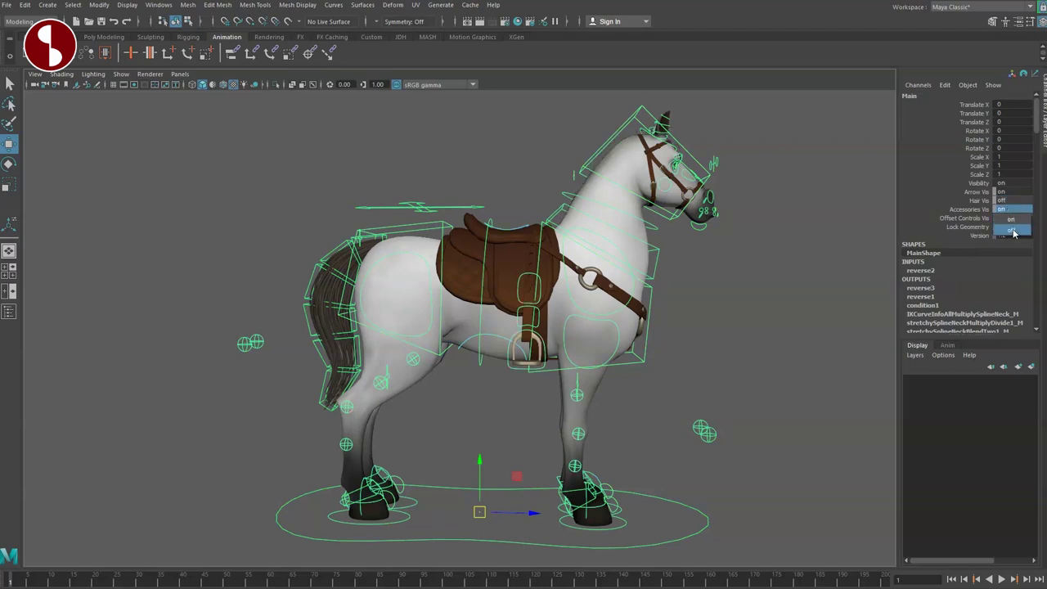
left_click(1014, 232)
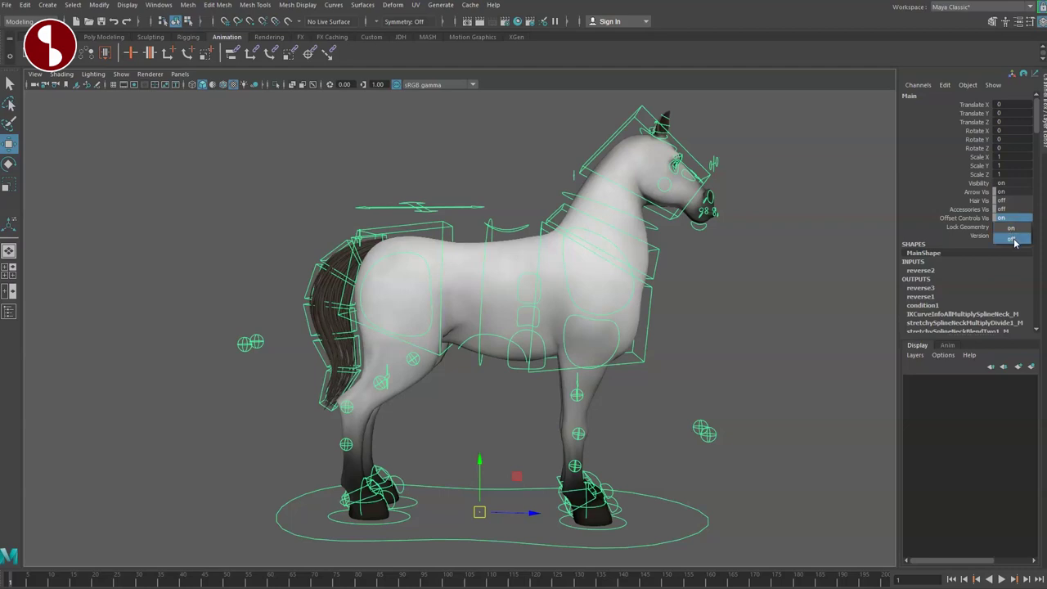
left_click(1013, 238)
left_click(736, 303)
Step: Hide the rig's control curves to check the bare horse model, and show the curves again
key("alt+1")
left_click_drag(561, 249, 560, 312, "alt")
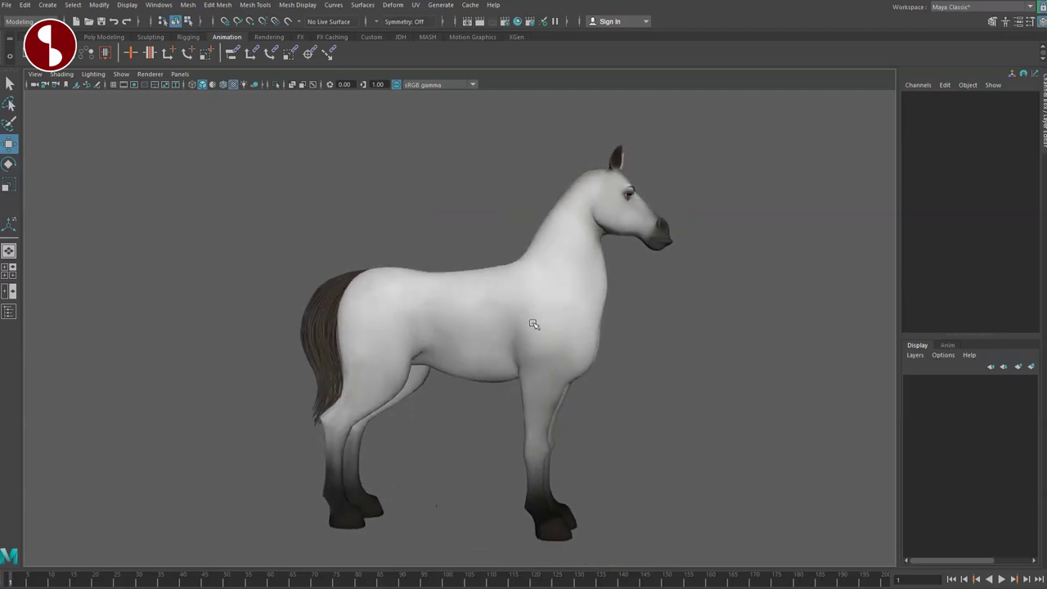
middle_click_drag(538, 322, 589, 308, "alt")
key("ctrl+shift+h")
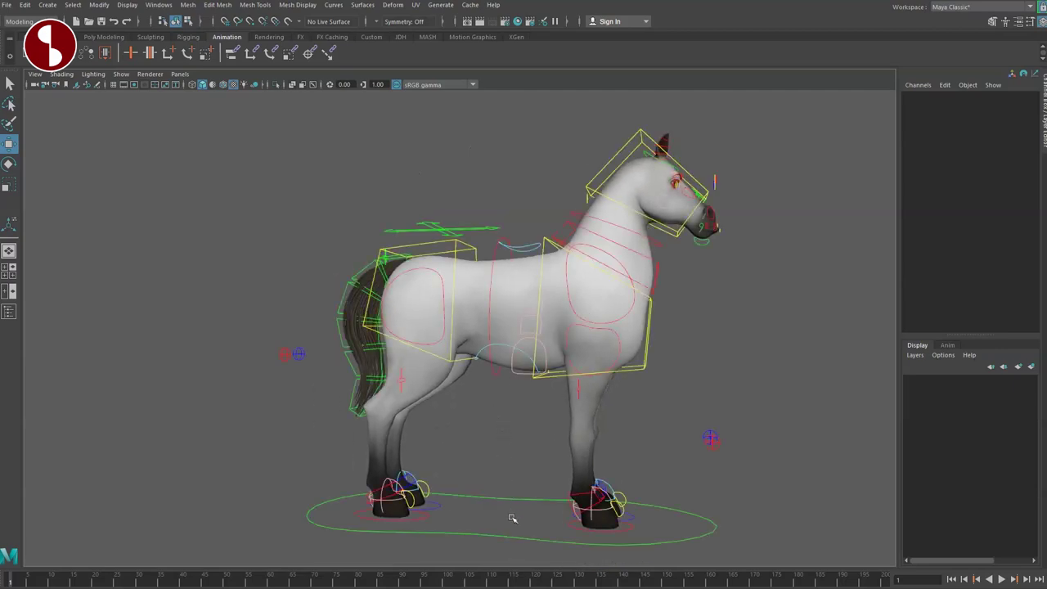
Step: Select the Main control and turn the hair, accessories and offset controls back on, checking the model with the curves hidden
left_click_drag(512, 518, 531, 485)
key("ctrl+h")
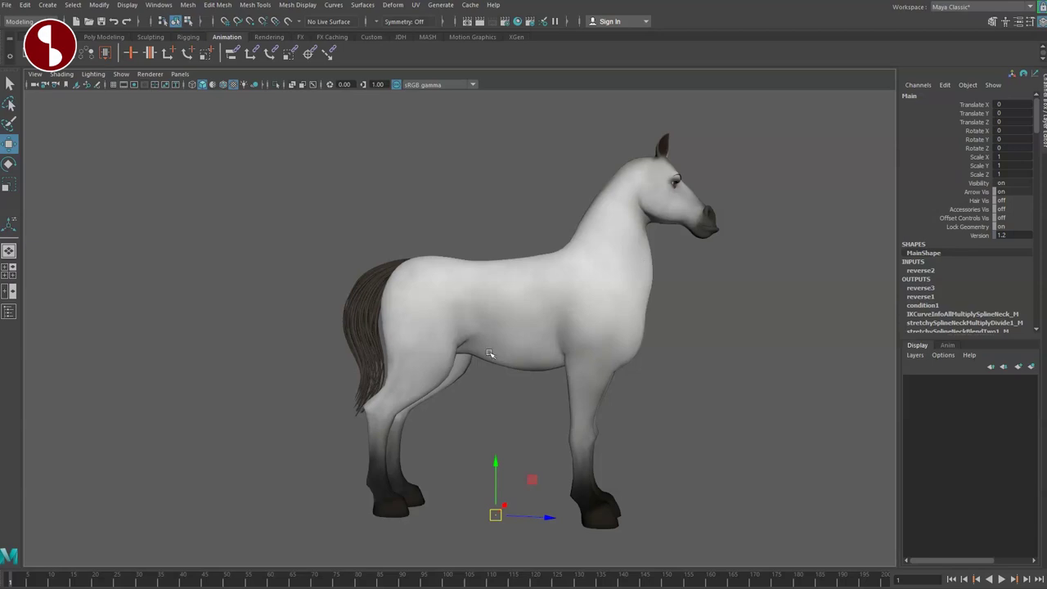
key("alt+1")
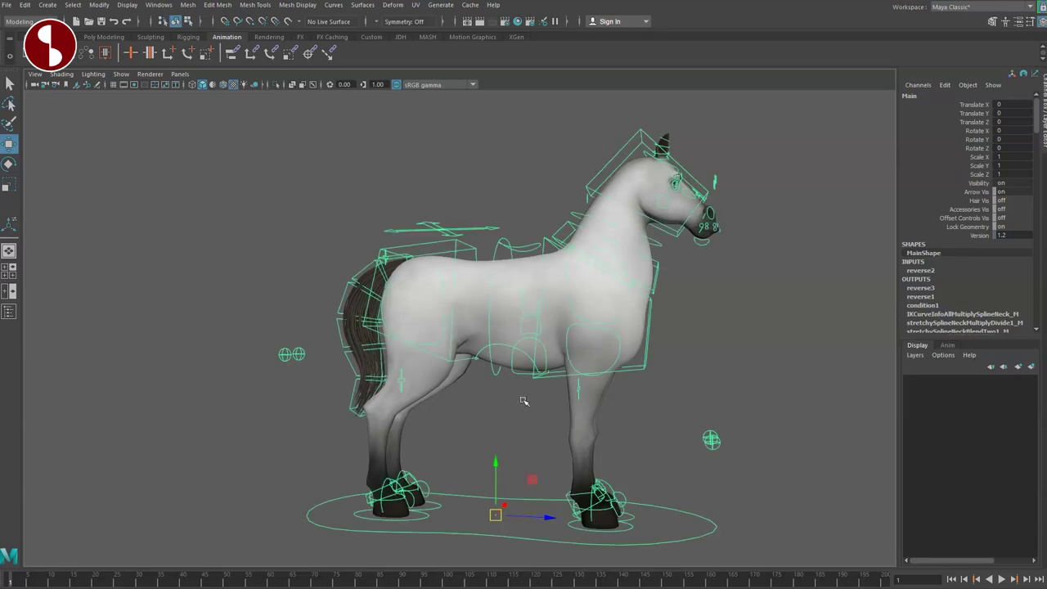
left_click_drag(523, 401, 549, 373, "alt")
right_click_drag(446, 327, 533, 377, "alt")
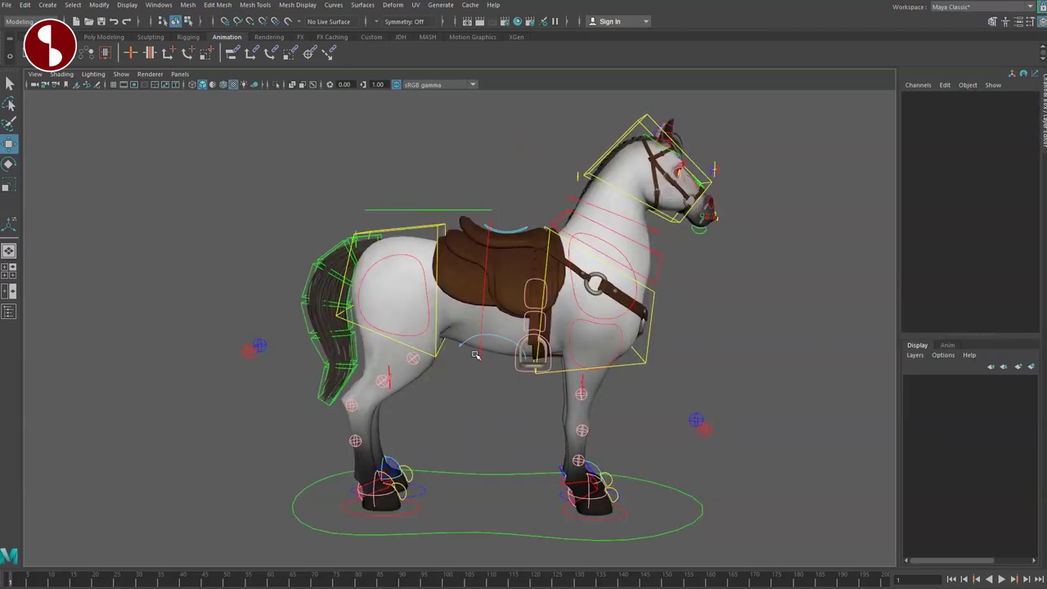
Step: Test the rear spine control IKSpine1_M, leaving it shifted slightly back at Translate X -0.559, Y 0.869, Z -7.802
mouse_move(475, 355)
left_mouse_down("alt")
mouse_move(458, 360)
mouse_move(485, 357)
left_mouse_up("alt")
mouse_move(405, 235)
left_mouse_down()
mouse_move(393, 267)
mouse_move(394, 251)
left_mouse_up()
key("ctrl+z")
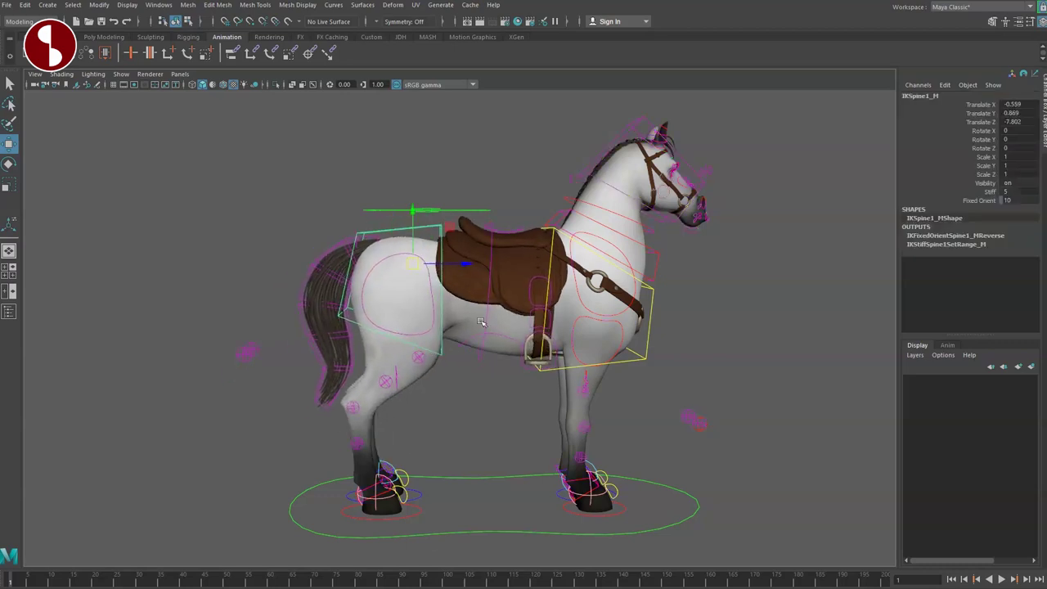
Step: Try moving the mid-spine control and the chest control IKSpine3_M, undoing each move
left_click(487, 311)
mouse_move(486, 270)
left_mouse_down()
mouse_move(484, 309)
mouse_move(486, 268)
left_mouse_up()
key("ctrl+z")
left_click(651, 339)
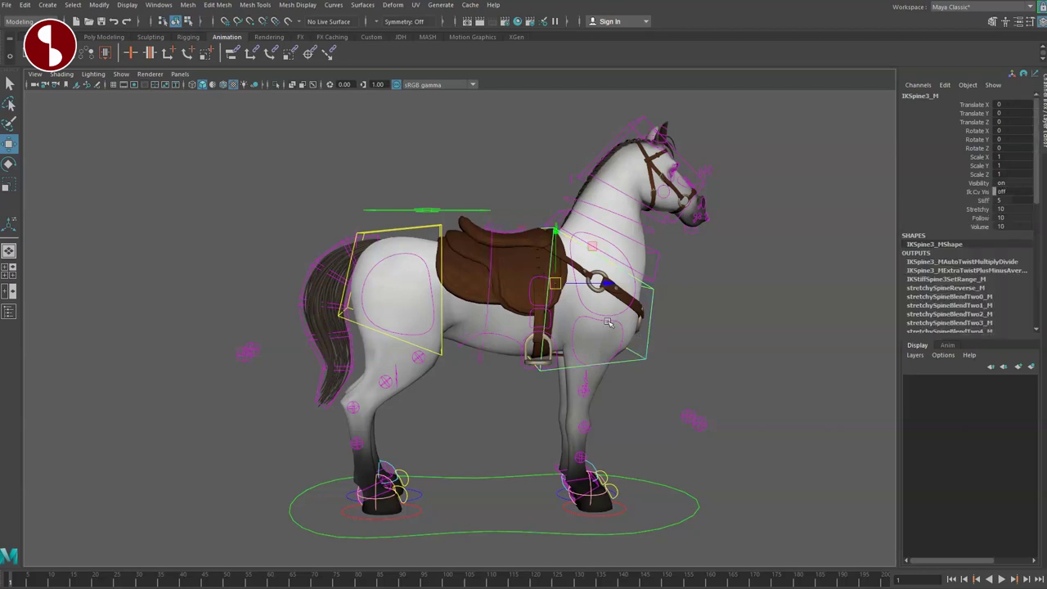
left_click_drag(556, 285, 583, 294)
key("ctrl+z")
Step: Try moving the neck base control IKSplineNeck1_M and undo the move
left_click(562, 216)
key("w")
mouse_move(575, 257)
left_mouse_down()
mouse_move(600, 270)
mouse_move(560, 244)
mouse_move(582, 250)
left_mouse_up()
key("ctrl+z")
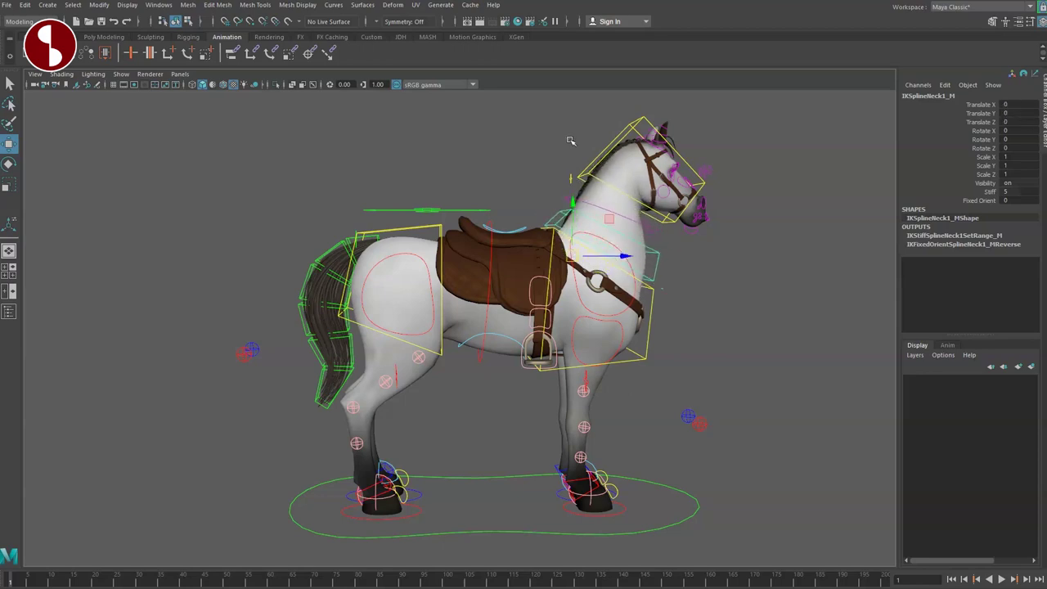
Step: Move the head control IKSplineNeck3_M forward and down to Translate X -1.283, Y -5.906, Z 16.305, and test its rotation
left_click(630, 123)
left_click_drag(630, 167, 654, 201)
key("e")
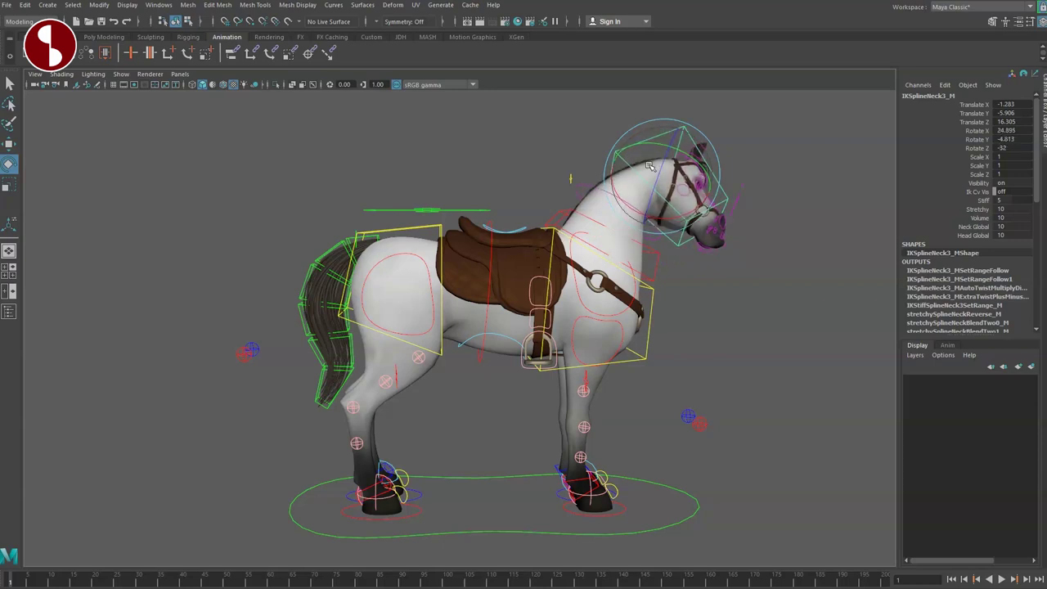
key("q")
Step: Try stretching the spine by pulling the rear spine control IKSpine1_M back to about Translate Z -59.56, and undo the move
left_click(366, 274)
key("w")
left_click_drag(401, 271, 349, 342)
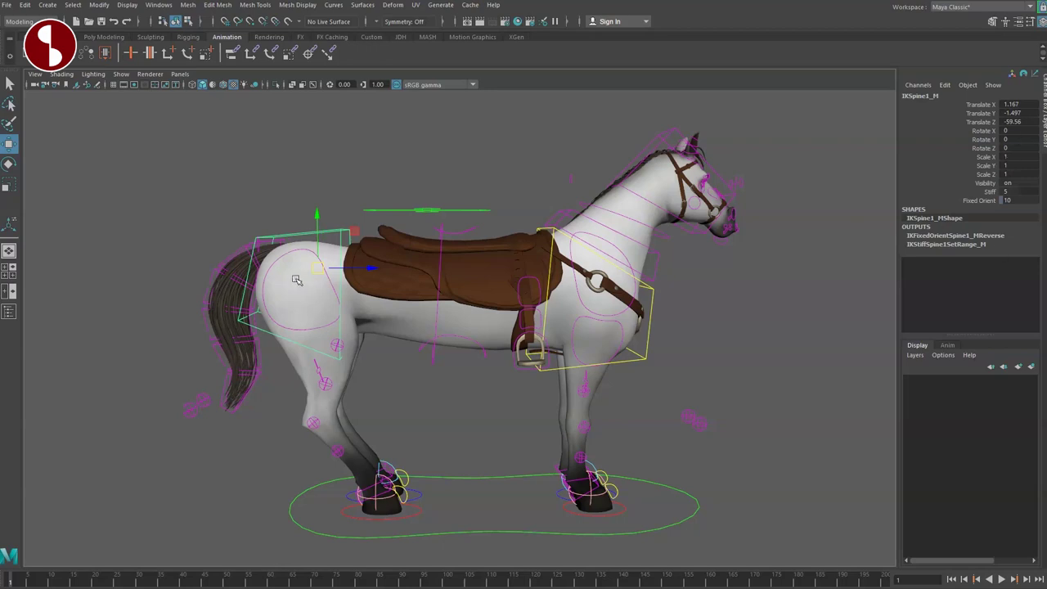
key("ctrl+z")
Step: Move the chest control IKSpine3_M forward to Translate X -1.281, Y -2.391, Z 26.429 and set its Stretchy to 0
left_click(646, 335)
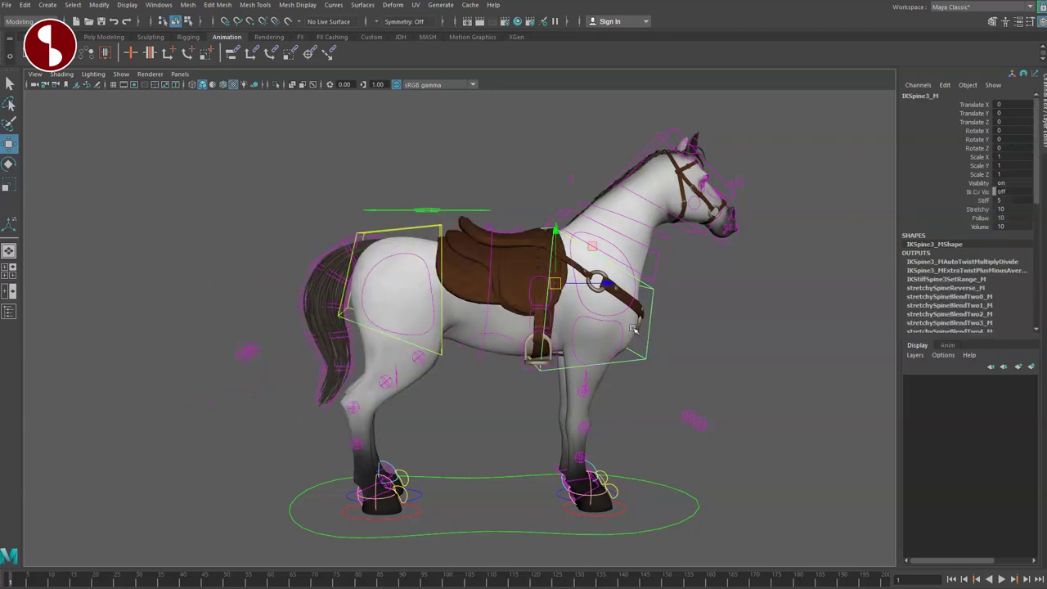
left_click_drag(556, 283, 603, 287)
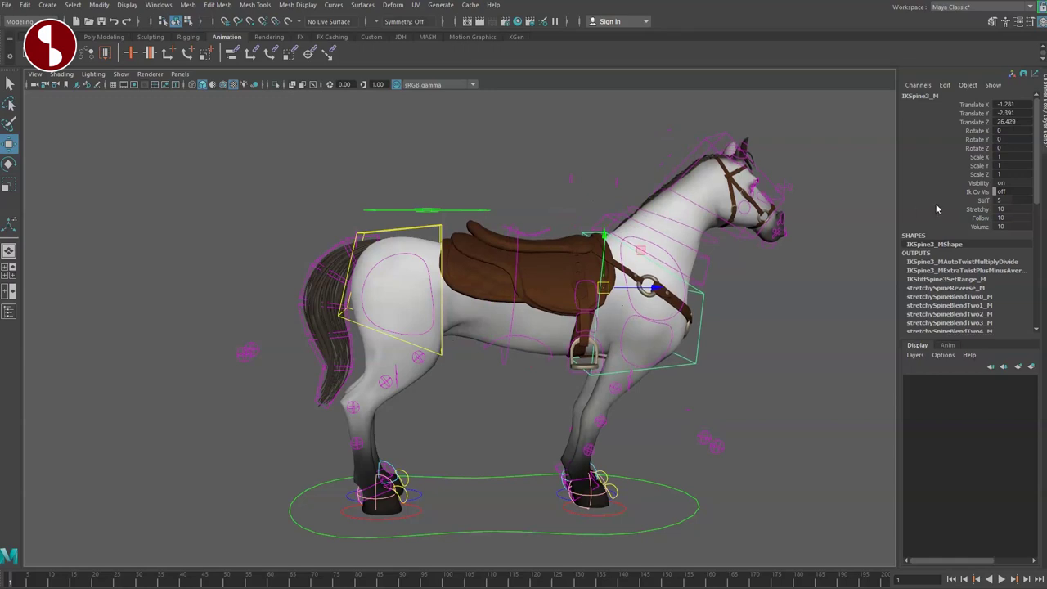
middle_click_drag(820, 272, 736, 268)
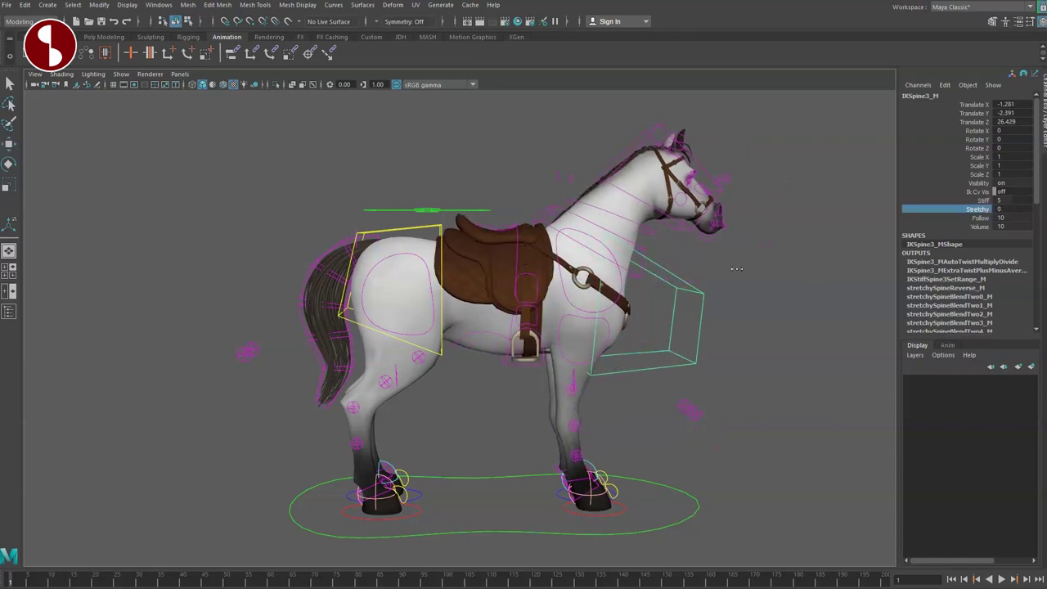
Step: Try moving the rear spine control with stretching disabled, and undo back to before the chest move and Stretchy change
left_click(389, 235)
key("w")
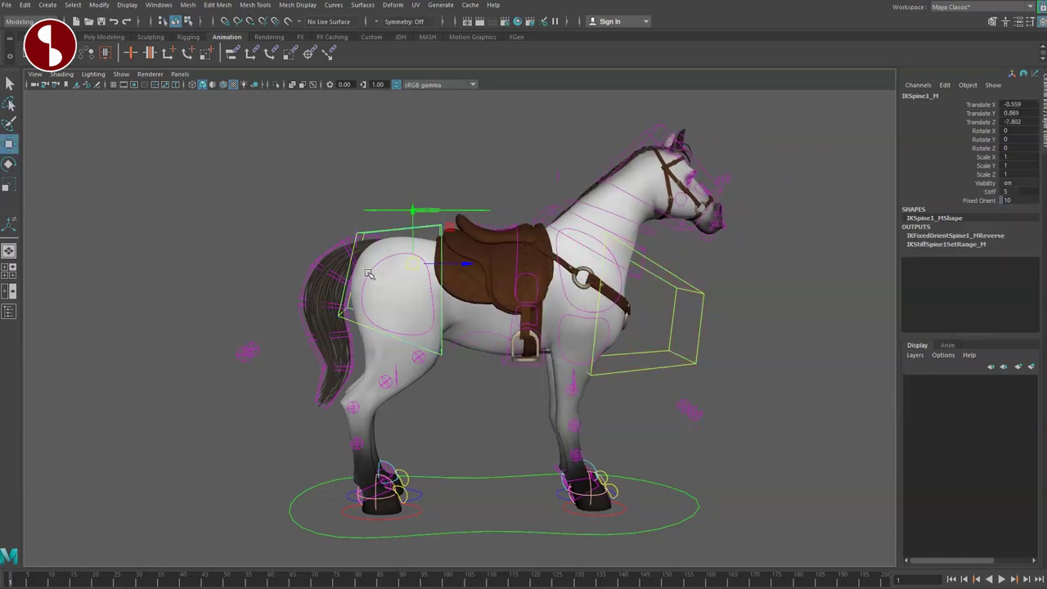
left_click_drag(403, 266, 368, 278)
key("ctrl+z")
key("ctrl+z")
key("ctrl+z")
key("shift+z")
key("shift+z")
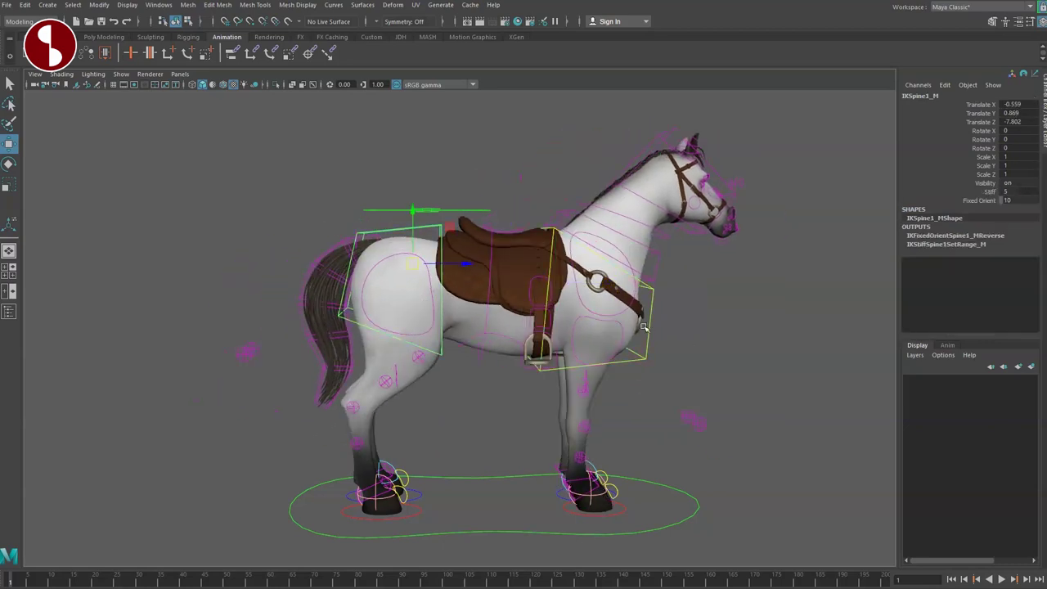
Step: Try stretching the chest control IKSpine3_M forward and up to about Translate Y 14.3, Z 31, and adjust its Volume
left_click(650, 304)
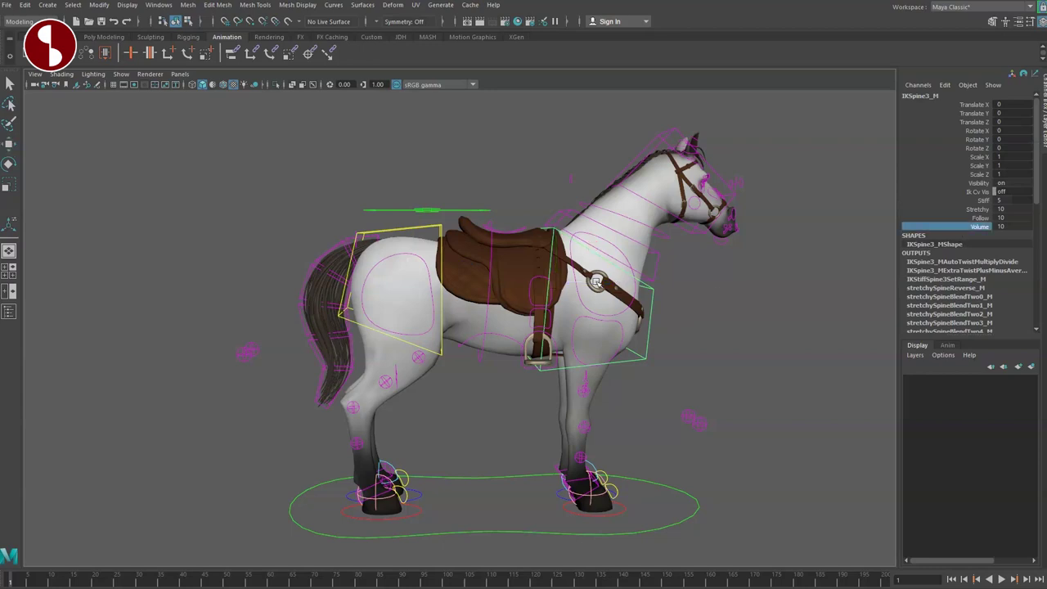
left_click_drag(554, 283, 612, 257)
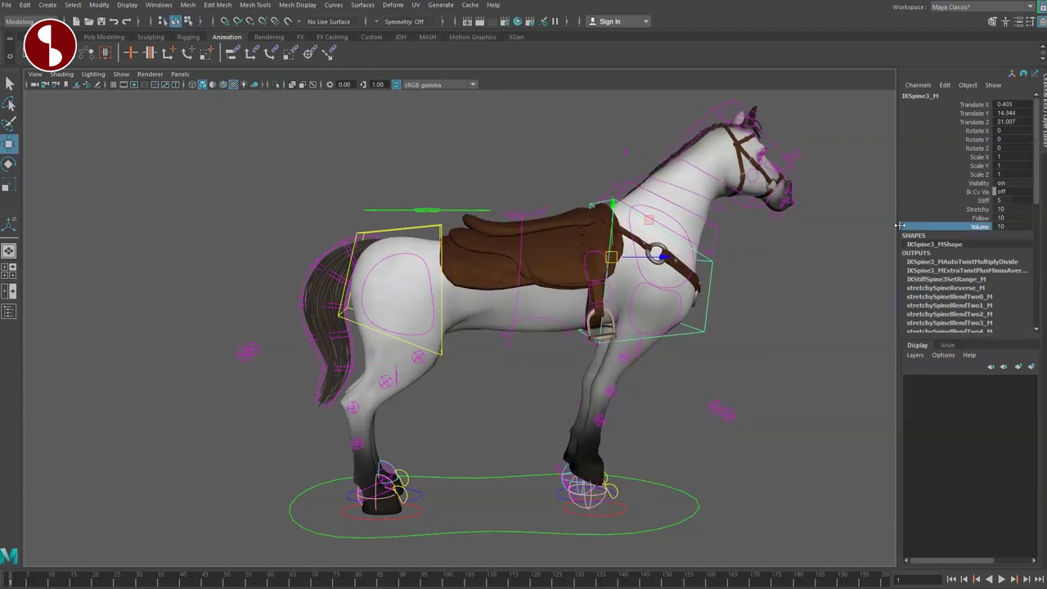
middle_click_drag(784, 343, 676, 326)
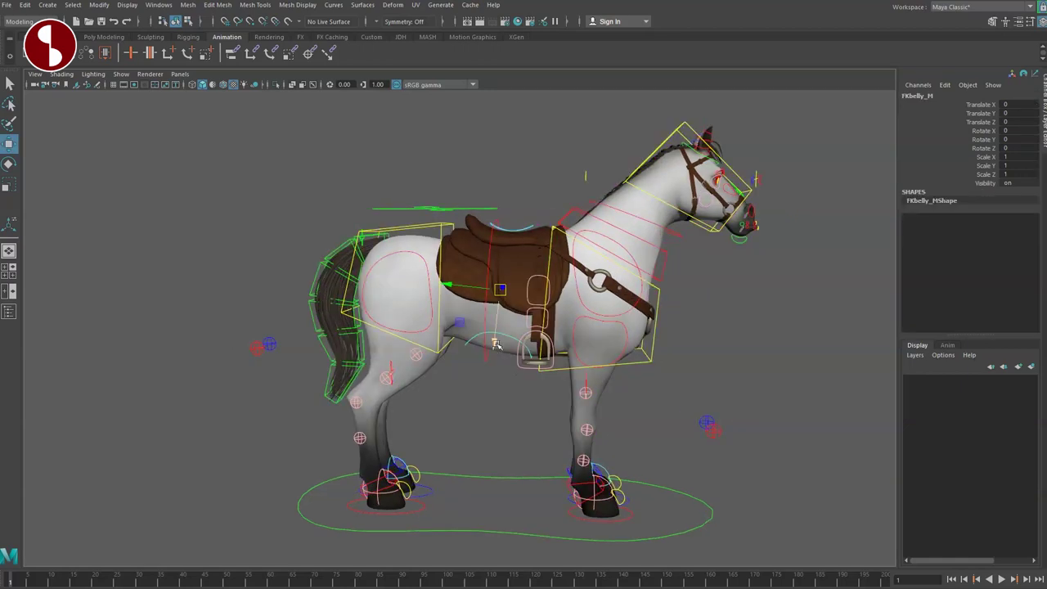
Step: Try lowering the belly control FKbelly_M and undo the move
middle_click_drag(496, 343, 501, 366)
key("ctrl+z")
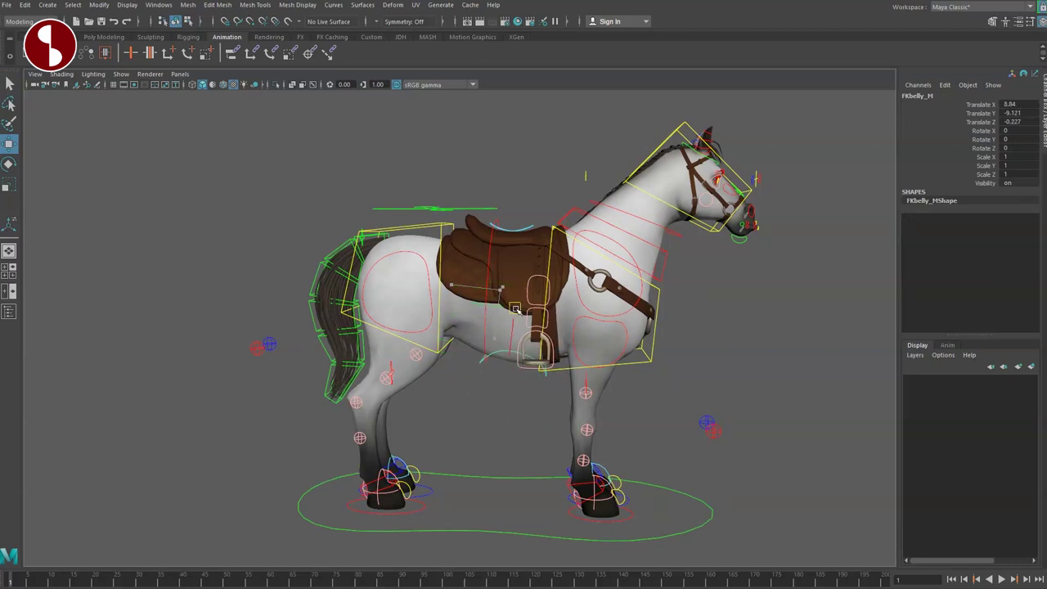
Step: Select the hip control on the horse's near hindquarter, and the matching FKHip_L control on the opposite side
left_click_drag(491, 390, 536, 360, "alt")
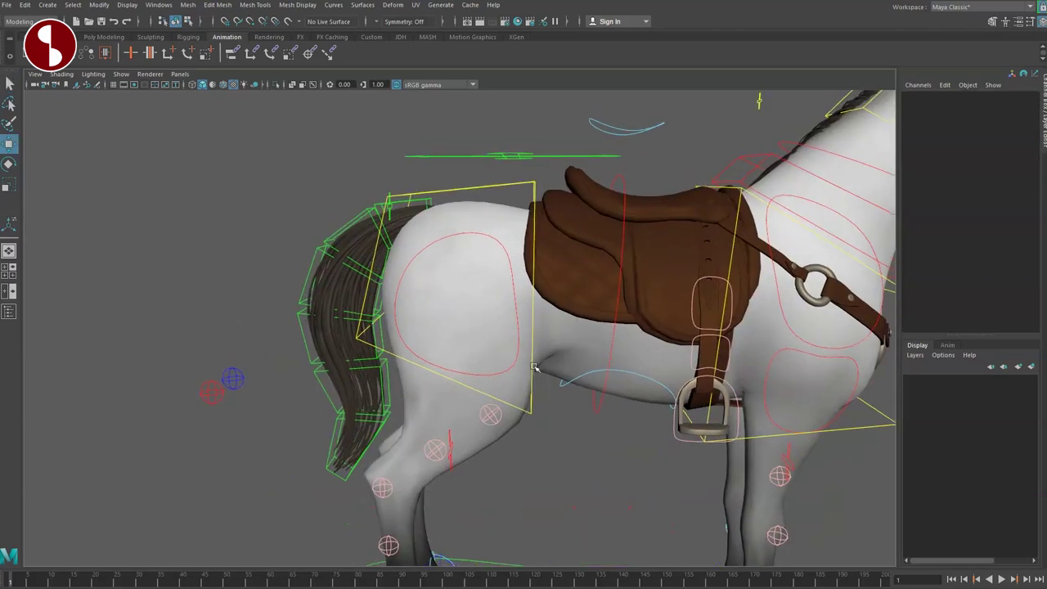
left_click(478, 234)
left_click_drag(416, 294, 459, 306)
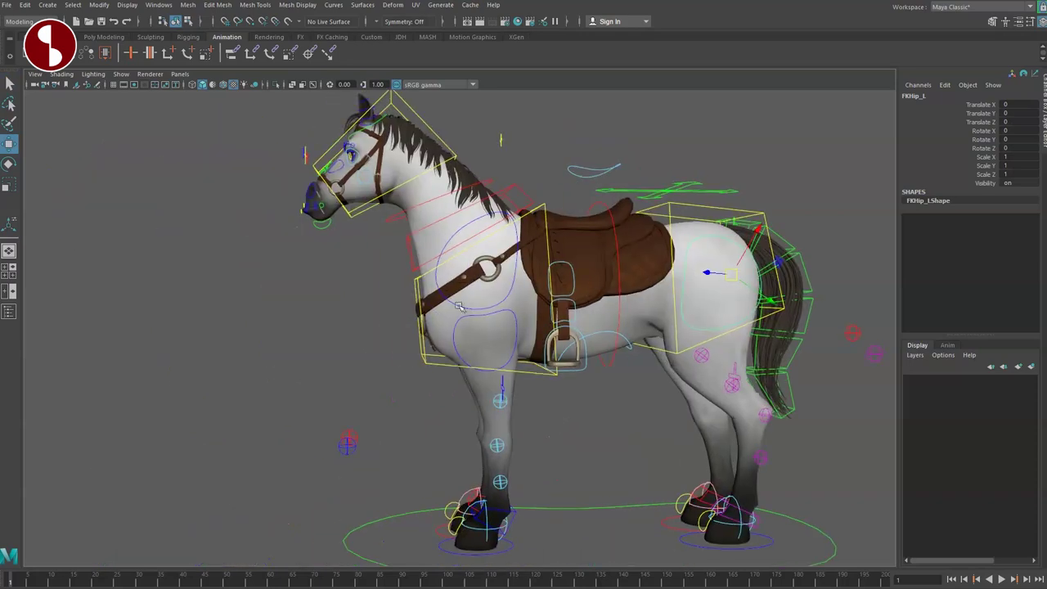
Step: Try moving the left shoulder controls on the horse's side, including FKShoulder_L, and undo the move
left_click(483, 264)
mouse_move(505, 230)
left_mouse_down()
mouse_move(468, 259)
mouse_move(503, 242)
left_mouse_up()
key("ctrl+z")
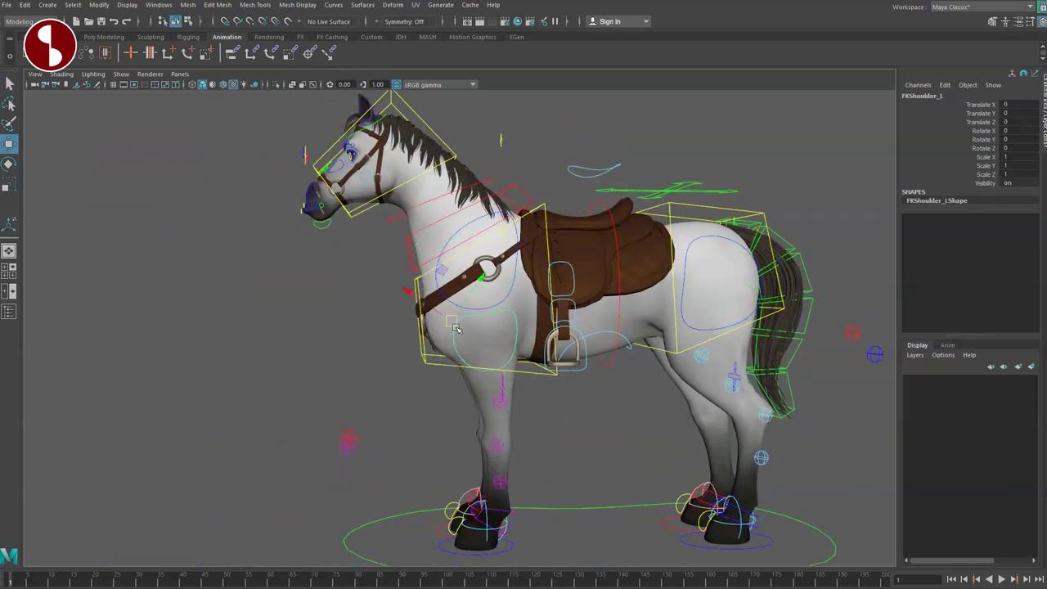
left_click_drag(457, 328, 592, 332, "alt")
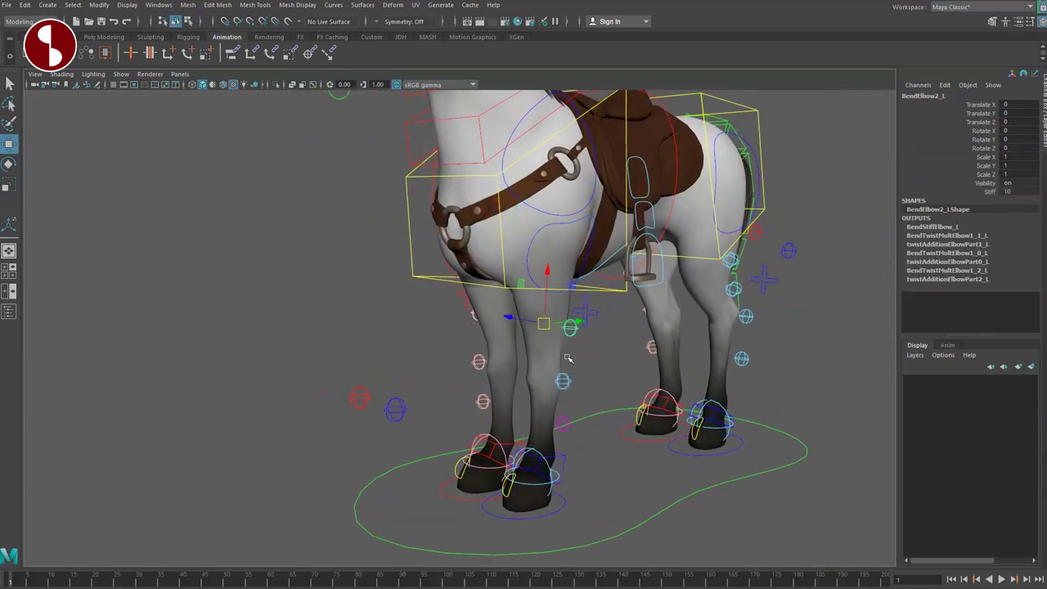
Step: Try moving the left foreleg's bend controls, BendElbow2_L and the one below it, and undo the changes
left_click_drag(567, 357, 567, 380)
key("ctrl+z")
left_click(563, 422)
left_click_drag(557, 422, 582, 442)
key("q")
key("ctrl+z")
key("ctrl+z")
key("ctrl+z")
key("ctrl+z")
Step: Try bending the right foreleg by moving BendWrist2_R to about X 7.2, Y -3.4, Z 13, and undo it
left_click_drag(474, 397, 532, 397, "alt")
left_click(521, 400)
key("w")
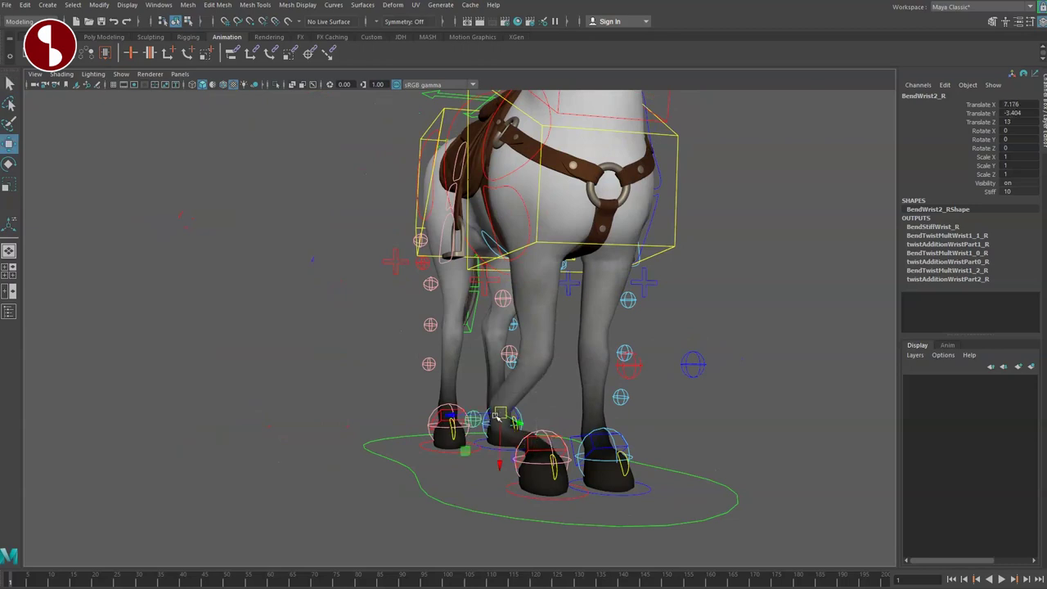
key("ctrl+z")
key("ctrl+z")
Step: Select the right hind leg's bend control and the leg's blend control FKIKLeg2_R
left_click_drag(434, 390, 501, 343, "alt")
middle_click_drag(498, 342, 564, 378, "alt")
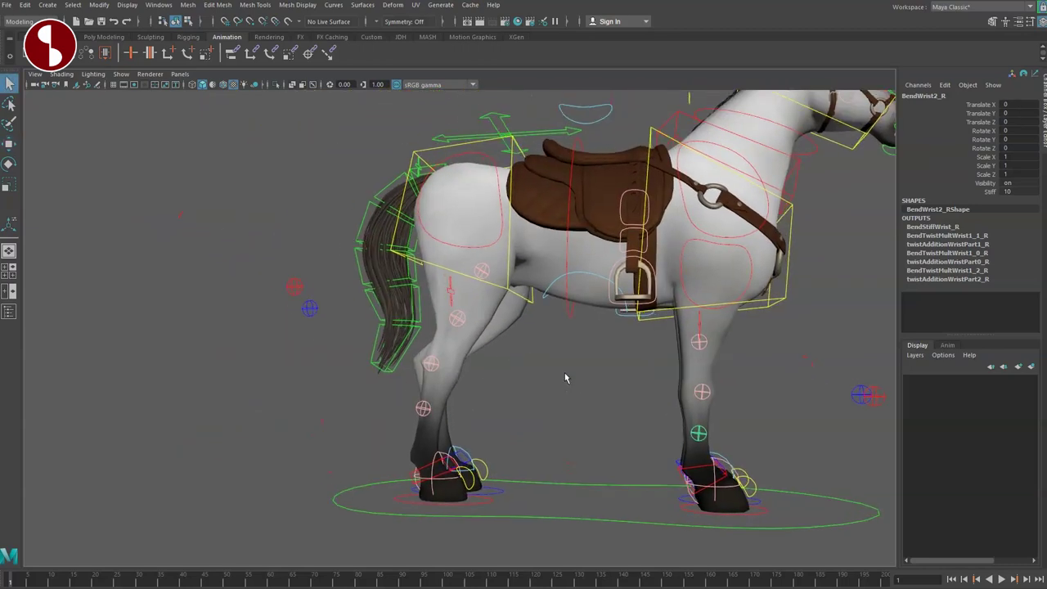
left_click(455, 318)
key("w")
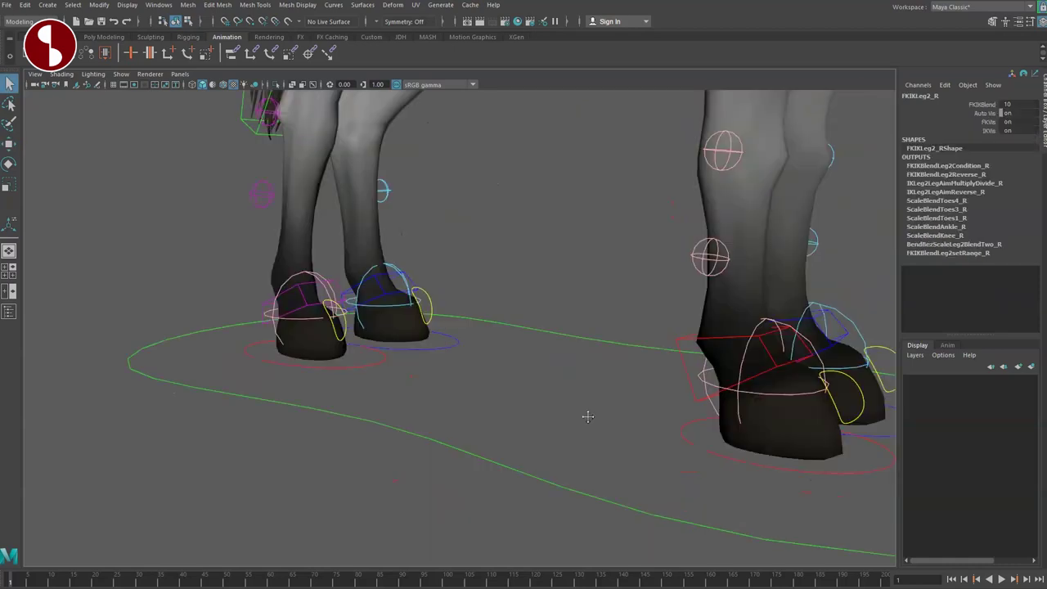
Step: Try lifting the right front hoof forward with its IK leg control, and undo the changes
right_click_drag(586, 415, 359, 352, "alt")
middle_click_drag(359, 352, 205, 326, "alt")
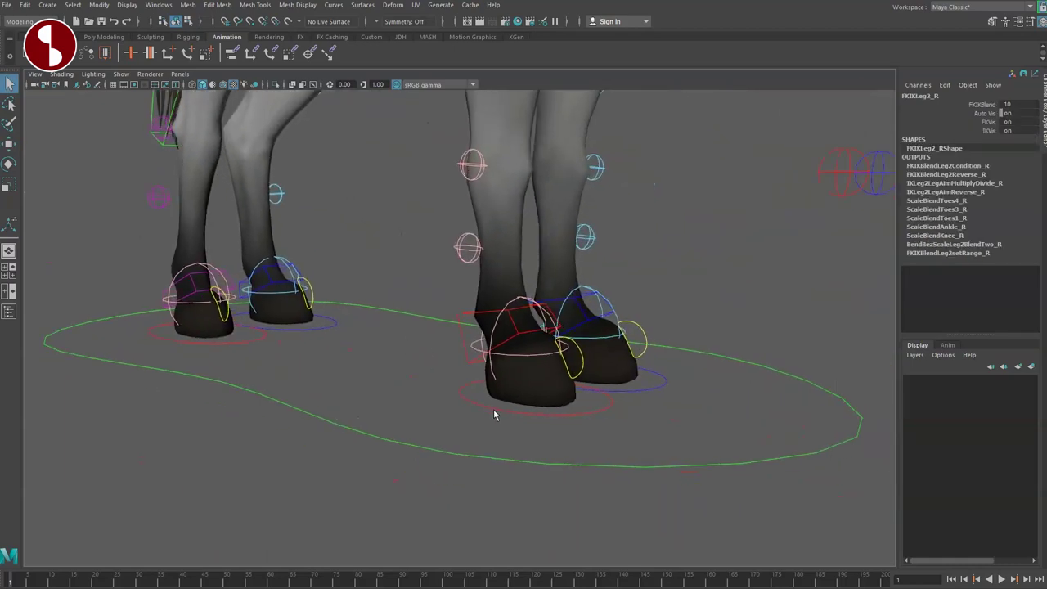
left_click(494, 415)
key("w")
left_click_drag(495, 347, 533, 302)
key("e")
key("ctrl+z")
key("ctrl+z")
Step: Try rotating the right front hoof's RollFingers3_R control to about Rotate X 34.6, test moving it, and undo
left_click(496, 364)
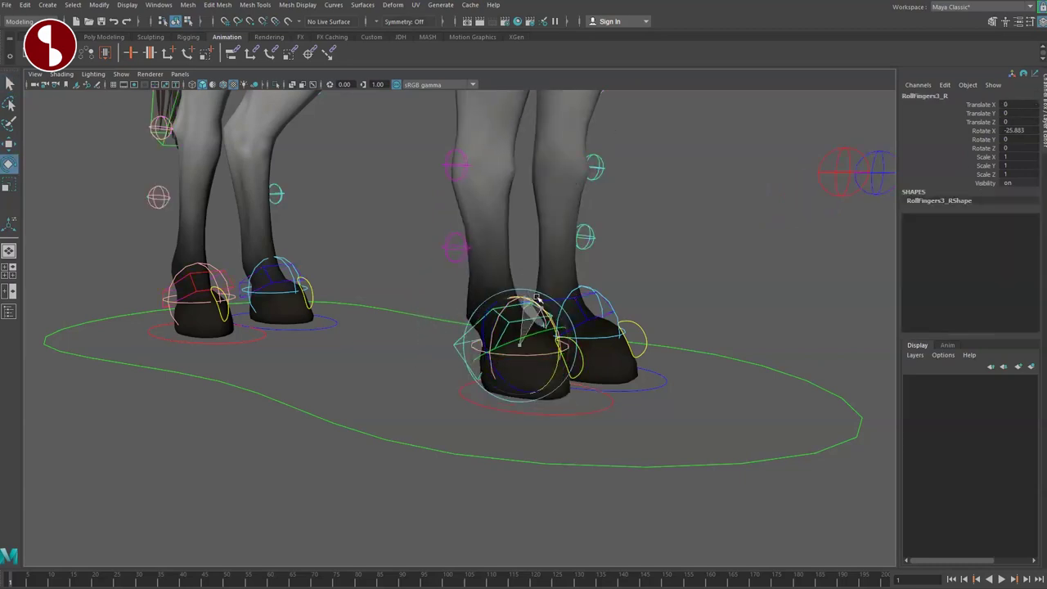
left_click_drag(555, 327, 560, 336)
left_click_drag(515, 364, 599, 362, "alt")
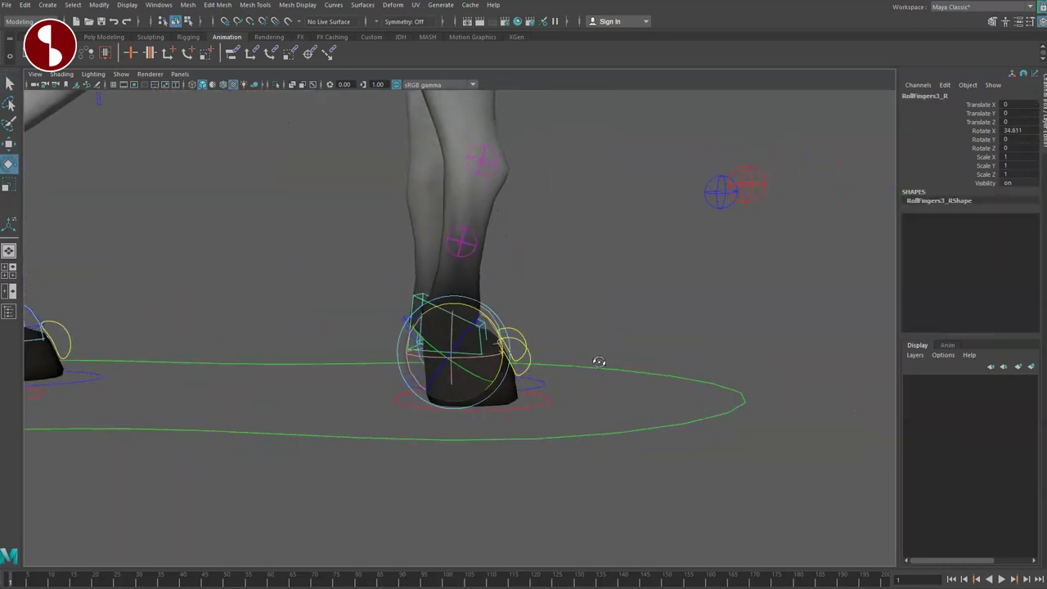
left_click_drag(454, 346, 380, 393)
key("ctrl+z")
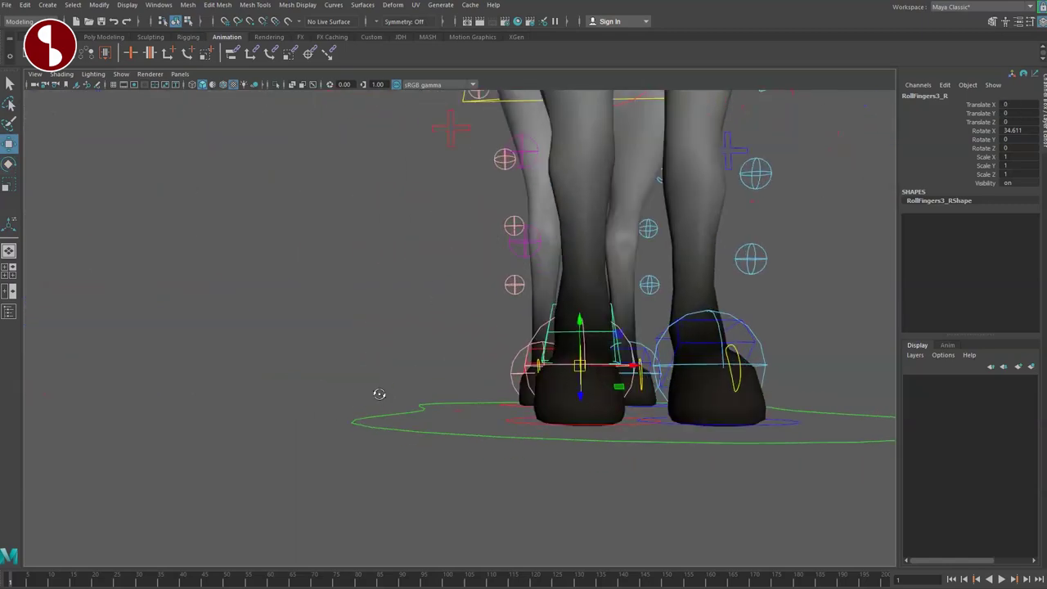
left_click_drag(578, 363, 556, 368)
left_click_drag(546, 388, 600, 394, "alt")
key("ctrl+z")
key("ctrl+z")
Step: Try rotating the front toe controls, IKFingers3_R to about Rotate X 37.6 and IKFingers3_L to about 55.3, and undo
left_click_drag(512, 387, 593, 380, "alt")
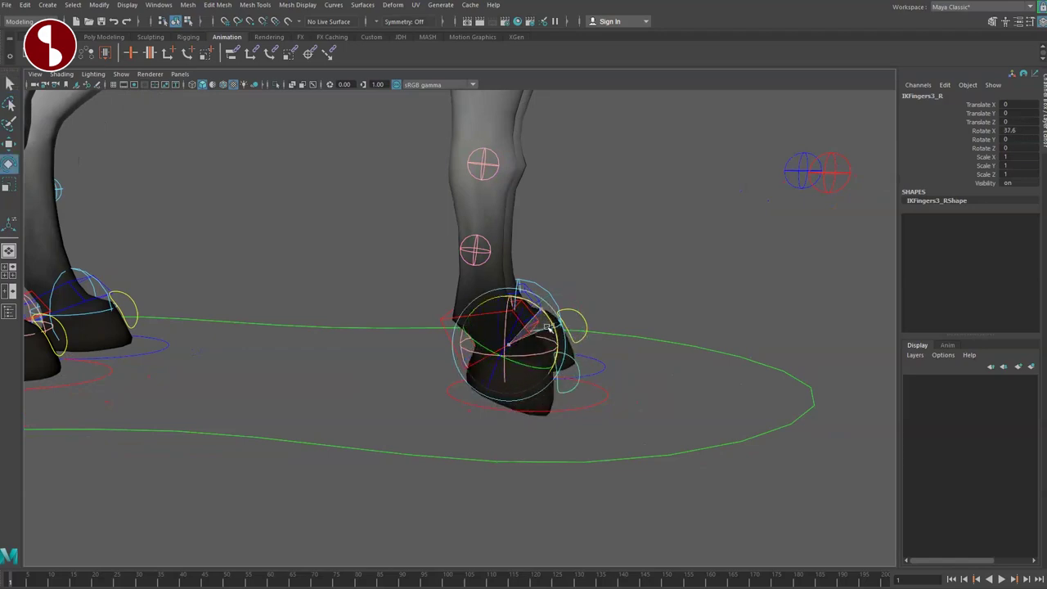
left_click_drag(547, 327, 552, 337)
key("ctrl+z")
key("q")
mouse_move(587, 385)
left_mouse_down("alt")
mouse_move(470, 368)
mouse_move(596, 383)
mouse_move(582, 378)
left_mouse_up("alt")
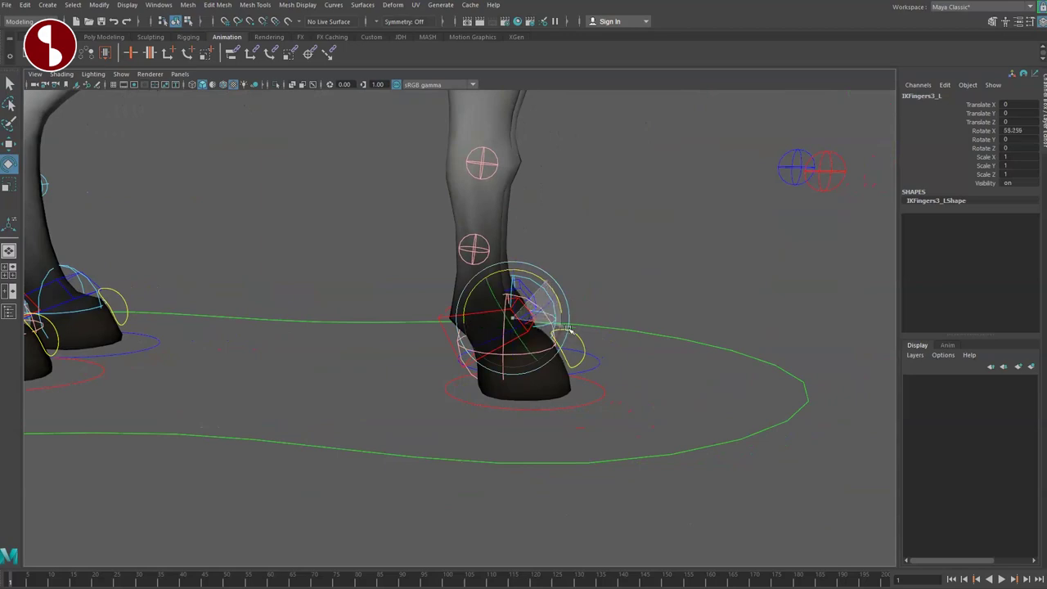
key("q")
left_click_drag(563, 309, 549, 439, "alt")
Step: Select the right front leg control IKLeg1_R and try its Swivel attribute between about 1.3 and -3.7
left_click(686, 394)
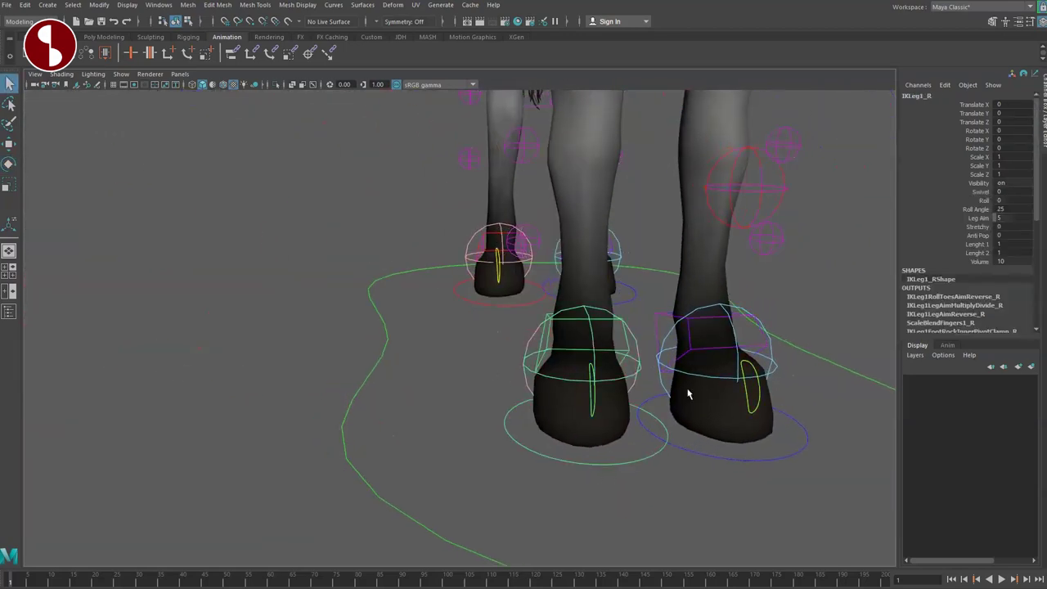
middle_click_drag(714, 219, 727, 252)
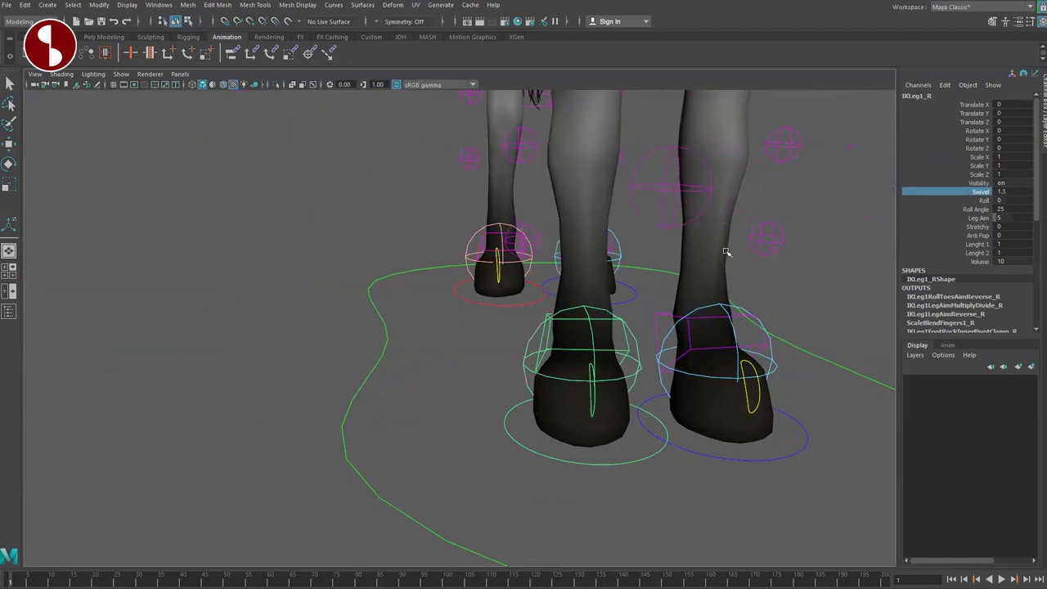
right_click_drag(727, 252, 582, 175, "alt")
left_click_drag(581, 175, 672, 262, "alt")
middle_click_drag(671, 261, 656, 336)
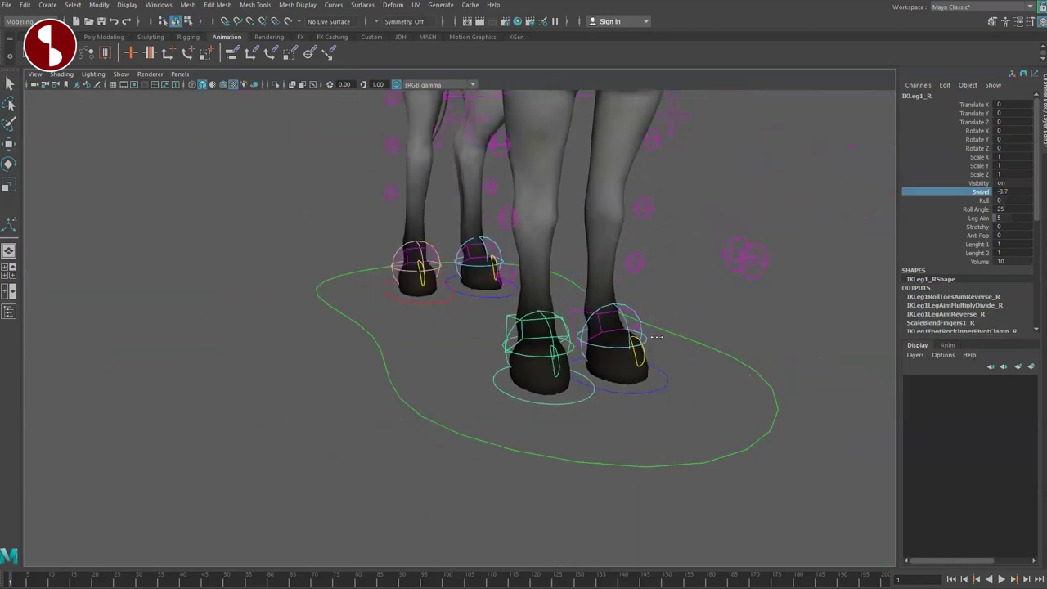
Step: Try moving the right front leg's pole control PoleLeg1_R to about X -4.7, Y -2.5, Z -0.3
left_click(649, 286)
key("w")
left_click_drag(641, 273, 604, 281)
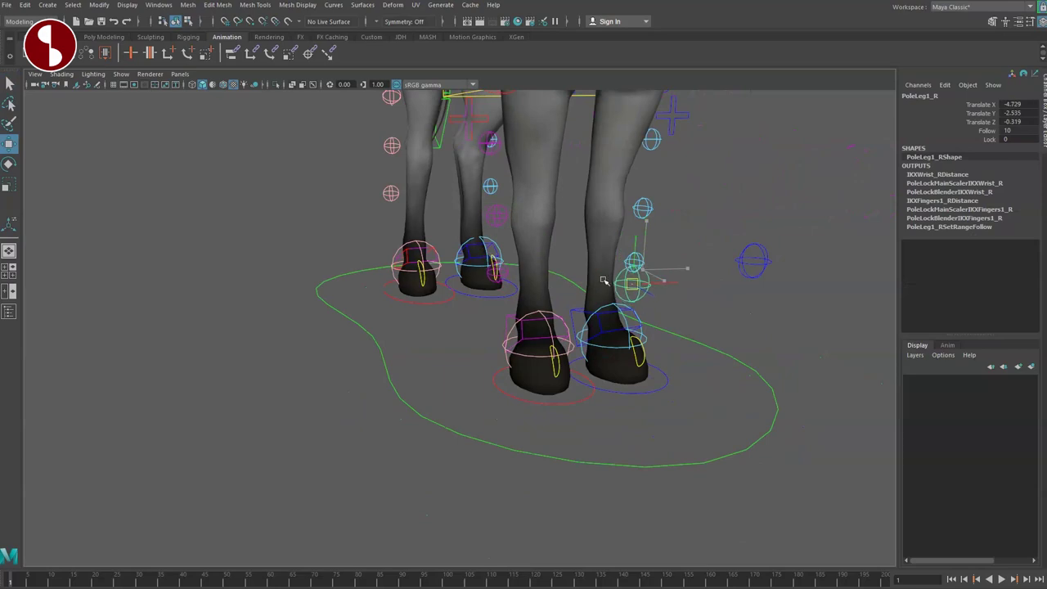
Step: Reselect IKLeg1_R, try adjusting its Swivel once more, and undo the test changes
left_click(577, 401)
left_click(962, 193)
middle_click_drag(785, 295, 812, 289)
key("ctrl+z")
key("ctrl+z")
Step: Try the Roll attribute of IKLeg1_R at about -3.1, test its Roll Angle, and undo the changes
mouse_move(740, 269)
middle_mouse_down()
mouse_move(785, 270)
mouse_move(713, 270)
mouse_move(785, 271)
mouse_move(734, 274)
middle_mouse_up()
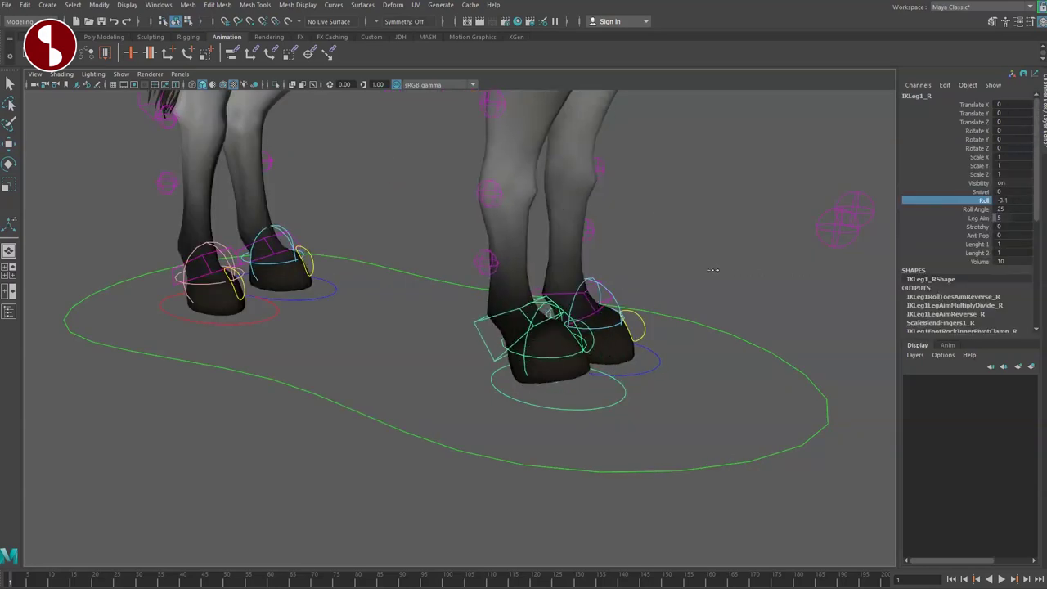
key("ctrl+z")
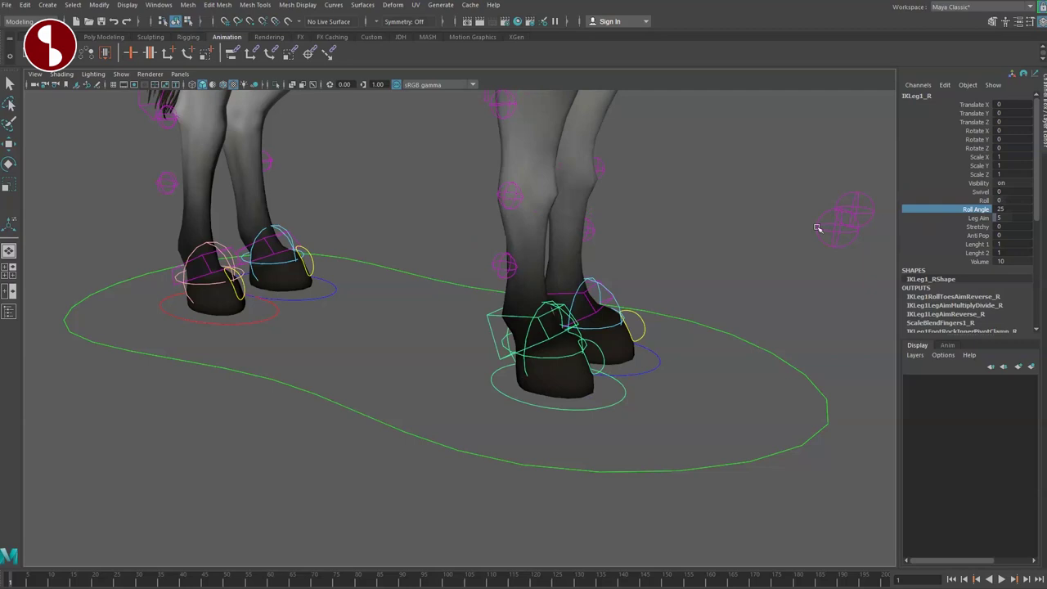
middle_click_drag(778, 215, 939, 217)
middle_click_drag(822, 246, 843, 282)
key("ctrl+z")
key("ctrl+z")
key("ctrl+z")
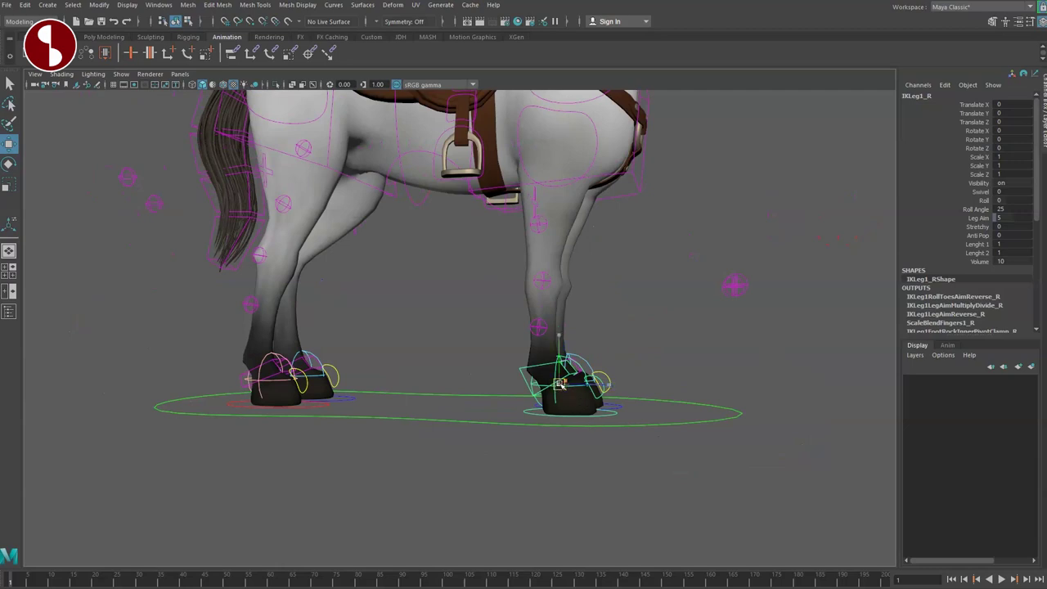
Step: Try moving IKLeg1_R beyond the leg's reach, to about Y -34.4, Z 42.3, with Stretchy adjusted, and undo
left_click_drag(560, 384, 677, 477)
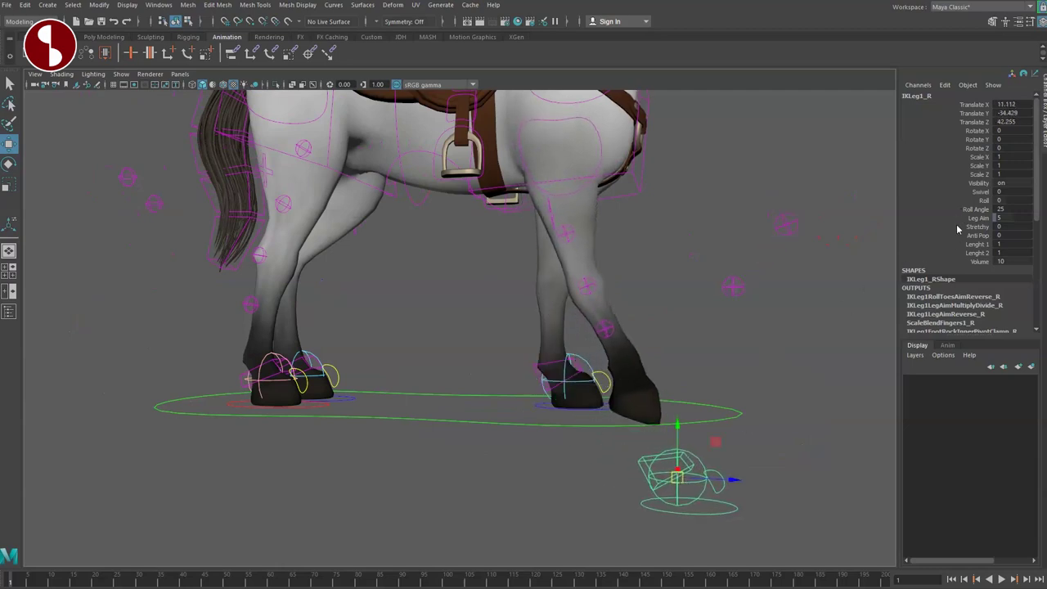
middle_click_drag(728, 237, 798, 281)
key("ctrl+z")
key("ctrl+z")
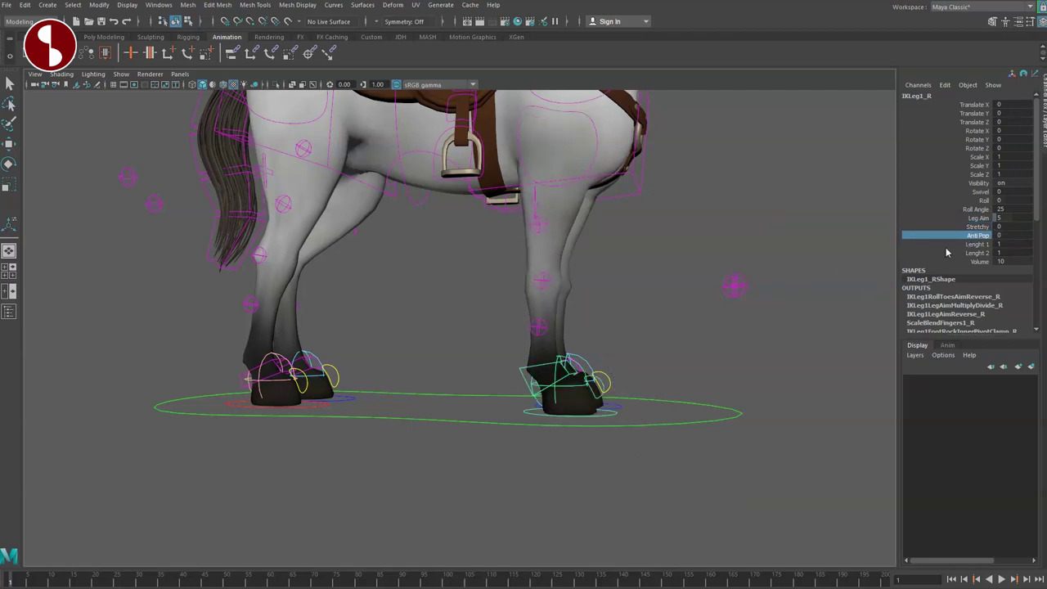
Step: Try adjusting both Lenght 1 and Lenght 2 on IKLeg1_R together, and undo the change
left_click_drag(950, 245, 951, 252)
mouse_move(713, 283)
middle_mouse_down()
mouse_move(745, 288)
mouse_move(716, 285)
mouse_move(727, 292)
middle_mouse_up()
key("ctrl+z")
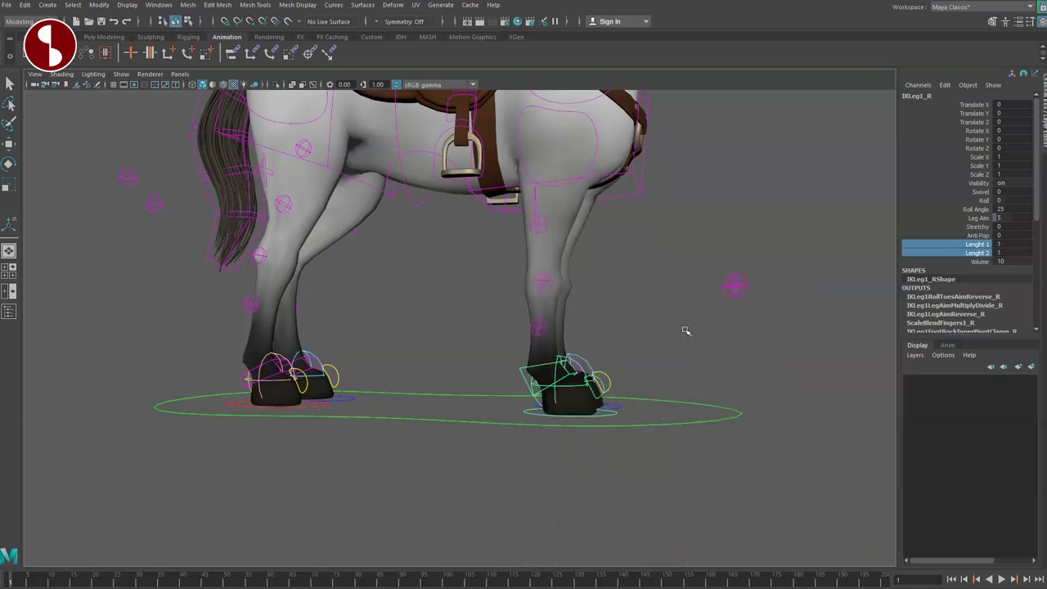
Step: Examine the hind leg controls and the rear pole control PoleLeg2_L
left_click_drag(693, 353, 677, 405, "alt")
middle_click_drag(646, 368, 630, 401, "alt")
left_click_drag(470, 333, 526, 324, "alt")
middle_click_drag(525, 323, 632, 247, "alt")
right_click_drag(631, 247, 551, 395, "alt")
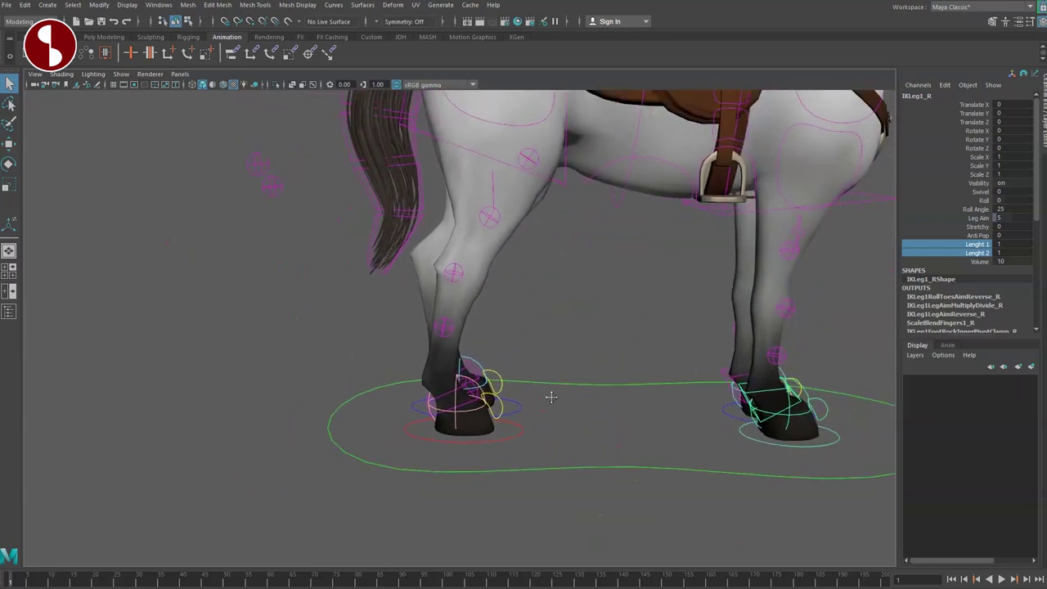
middle_click_drag(551, 395, 537, 479, "alt")
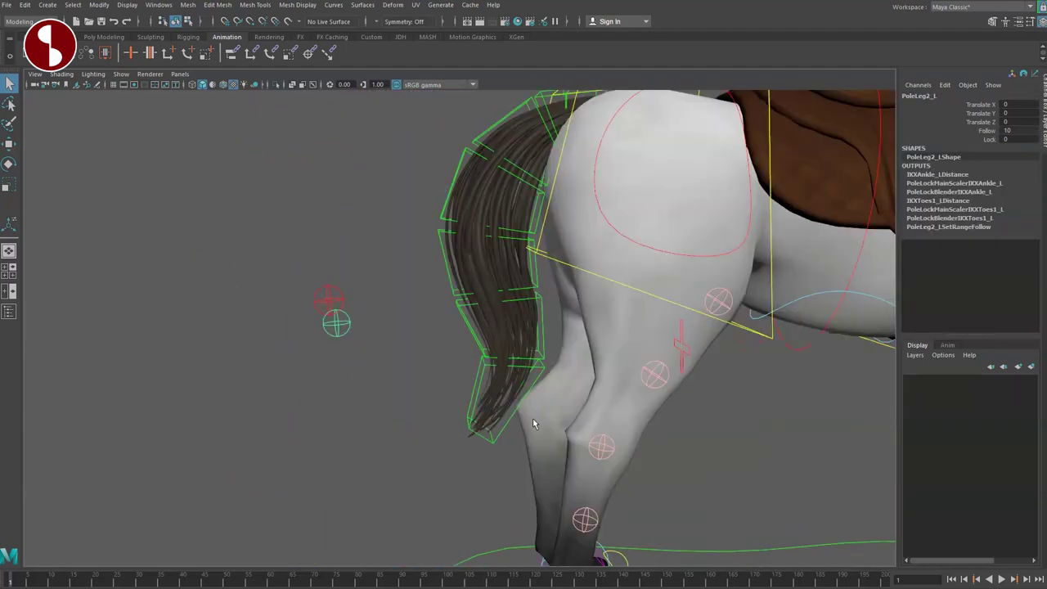
right_click_drag(533, 423, 410, 347, "alt")
middle_click_drag(410, 347, 413, 398, "alt")
left_click_drag(414, 397, 428, 382, "alt")
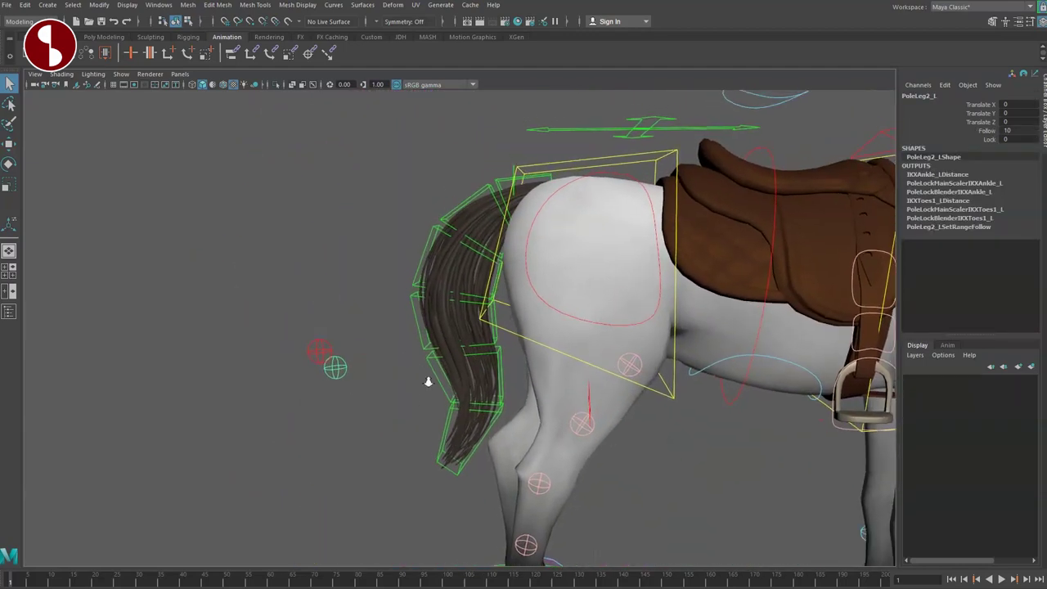
Step: Select the tail controls FKTail0_M through FKTail5_M and rotate them together to about Rotate Z -9.2
left_click(455, 216)
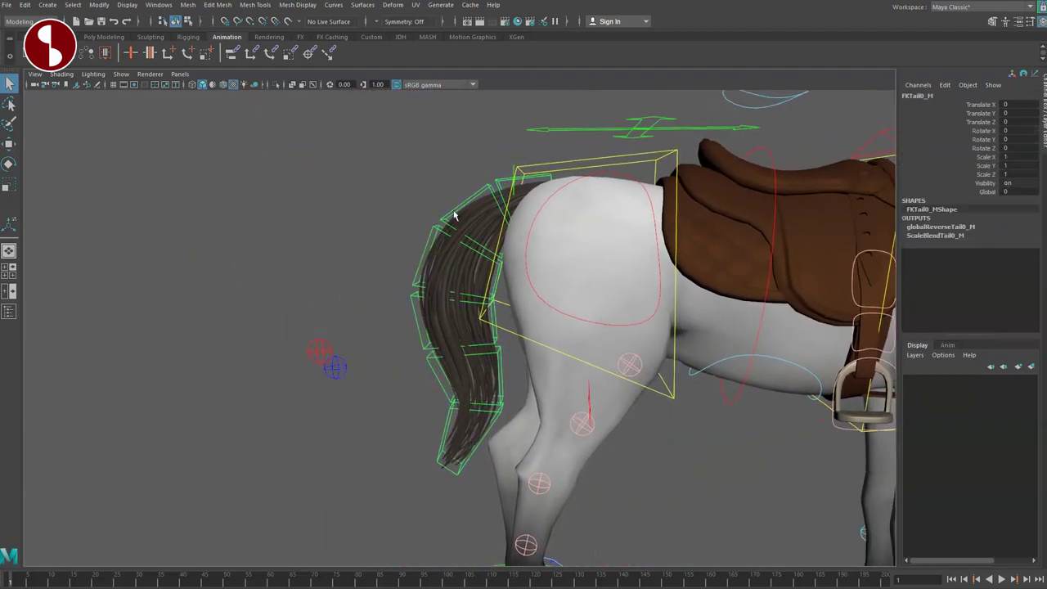
left_click(428, 249)
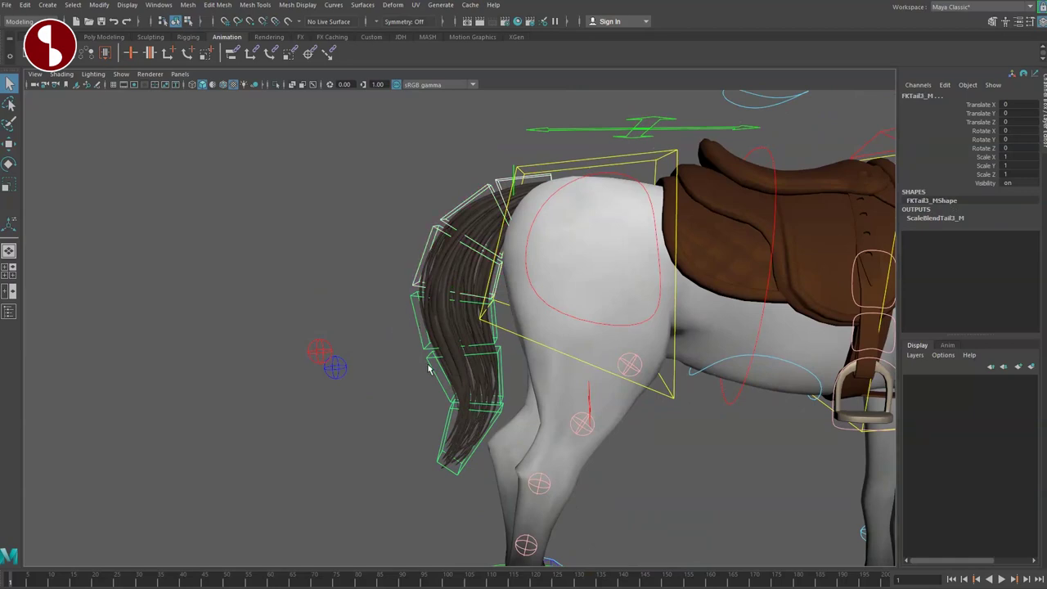
left_click(451, 429)
key("e")
left_click_drag(496, 358, 522, 360)
key("q")
Step: Try moving individual tail controls, FKTail2_M to about X -6.7, Y -22 and FKTail4_M to about X 23.2, Y 5.7
left_click(383, 221)
left_click(395, 229)
key("w")
left_click_drag(454, 223, 405, 189)
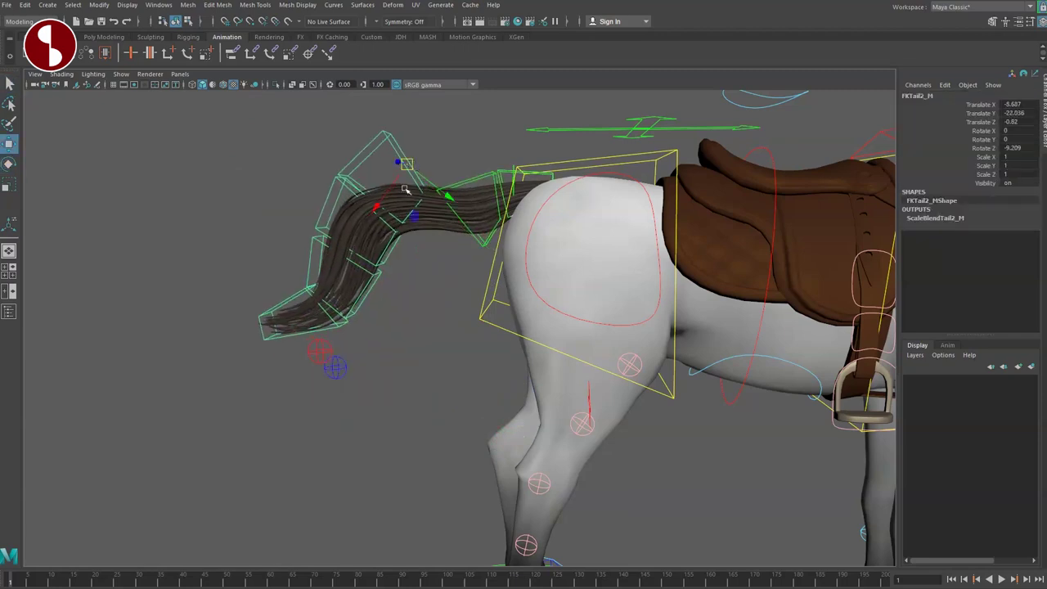
middle_click_drag(327, 213, 275, 357)
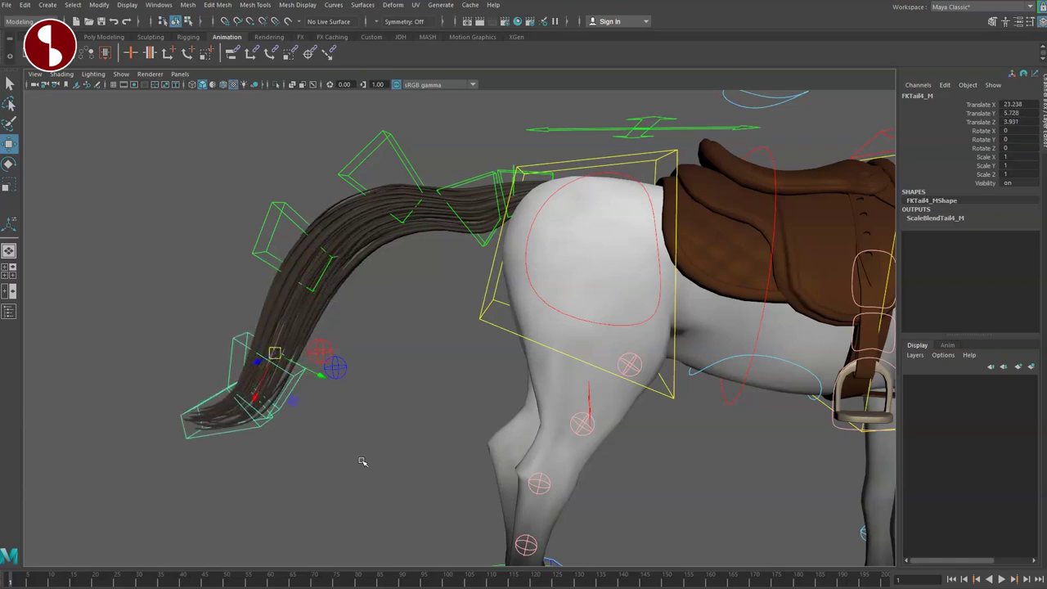
Step: Undo all the tail moves and rotations
left_click_drag(407, 341, 570, 349, "alt")
key("ctrl+z")
key("ctrl+z")
key("ctrl+z")
key("ctrl+z")
key("ctrl+z")
key("ctrl+z")
key("ctrl+z")
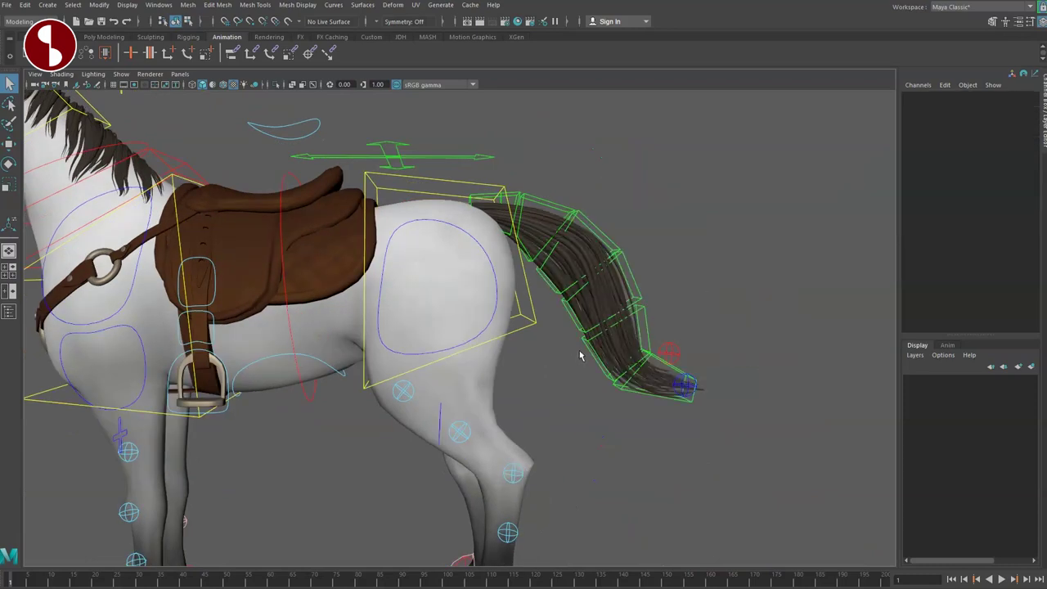
left_click_drag(661, 355, 442, 334, "alt")
key("ctrl+z")
key("ctrl+z")
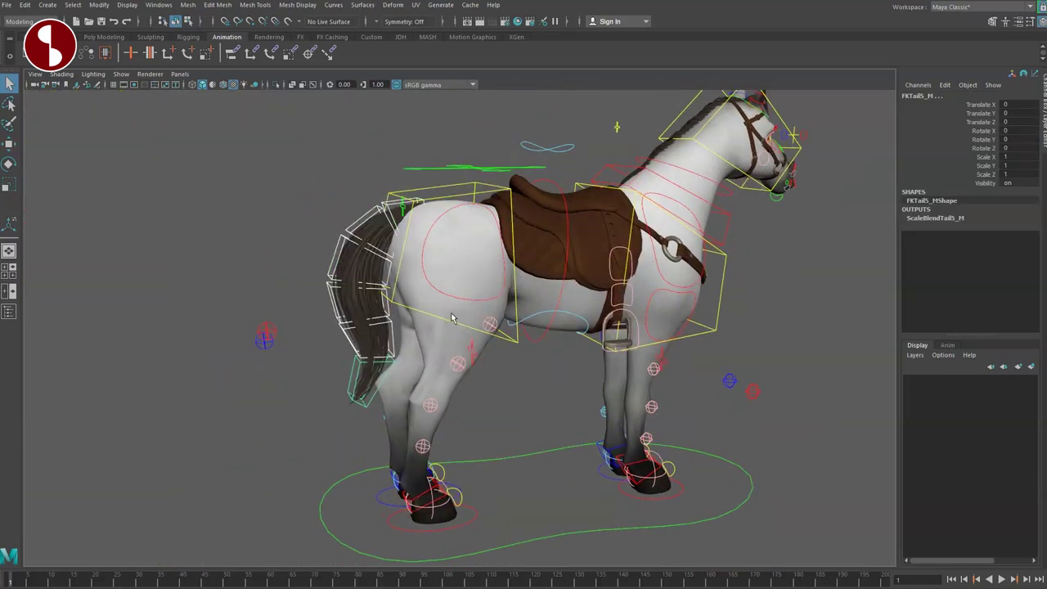
Step: Move the hip control IKSpine1_M sideways to about Translate X -28.9, Z -7.8
right_click_drag(464, 323, 552, 366, "alt")
middle_click_drag(469, 286, 531, 327, "alt")
right_click_drag(531, 327, 585, 335, "alt")
left_click_drag(482, 317, 527, 315, "alt")
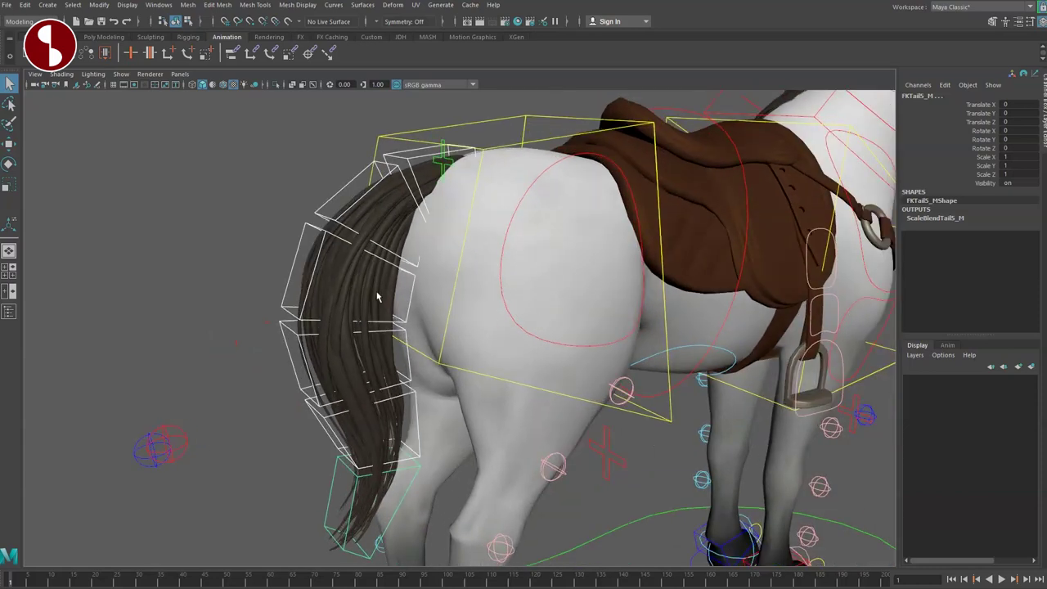
left_click_drag(378, 297, 319, 286, "alt")
left_click_drag(477, 203, 489, 160, "alt")
left_click(490, 182)
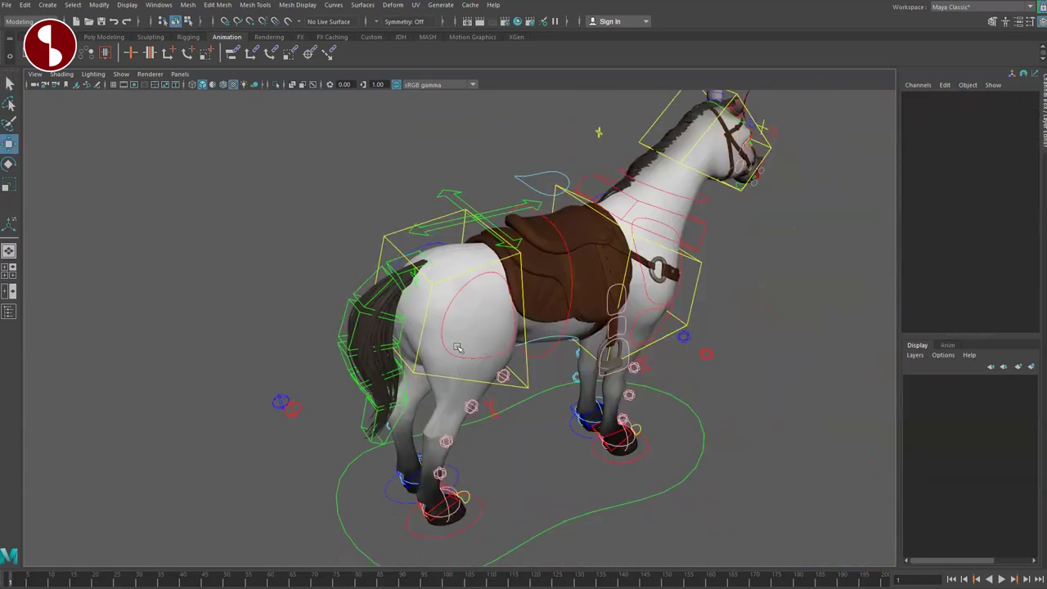
left_click(446, 278)
left_click_drag(441, 258, 456, 306)
middle_click_drag(480, 331, 506, 337)
Step: Rotate FKTail0_M to about X 7.7, Y -44.2, Z -22.8 and test how it follows a trial rotation of IKSpine1_M
left_click(440, 327)
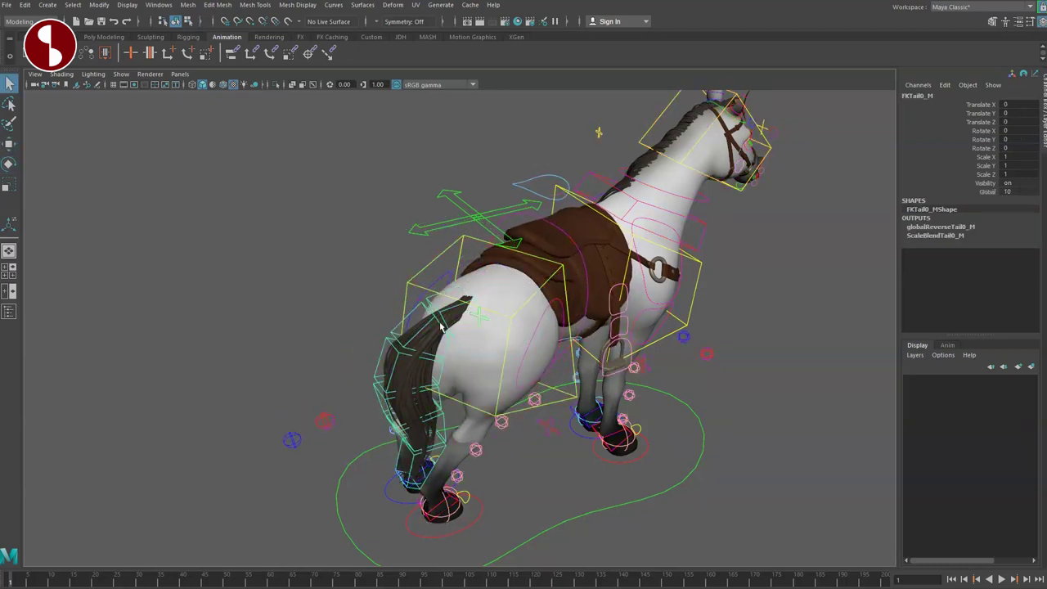
middle_click_drag(456, 333, 511, 329)
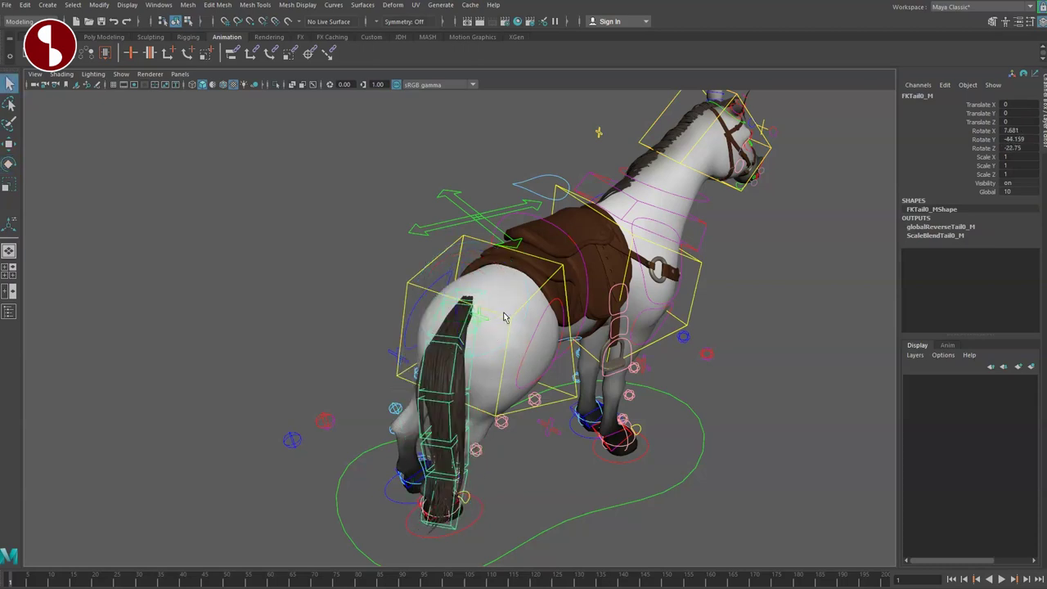
left_click(501, 331)
key("e")
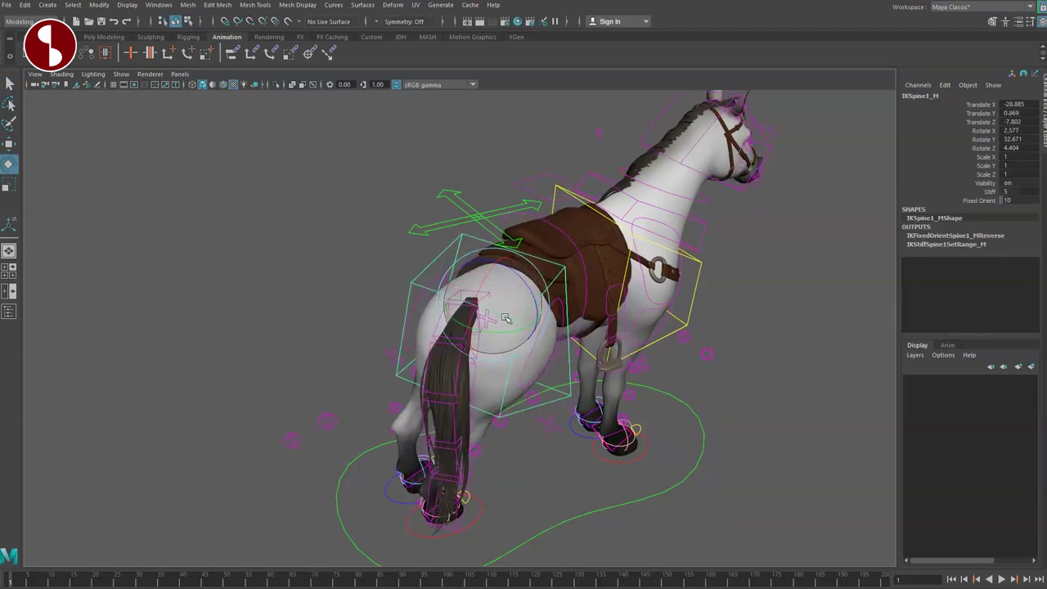
mouse_move(478, 324)
middle_mouse_down()
mouse_move(530, 342)
mouse_move(491, 339)
middle_mouse_up()
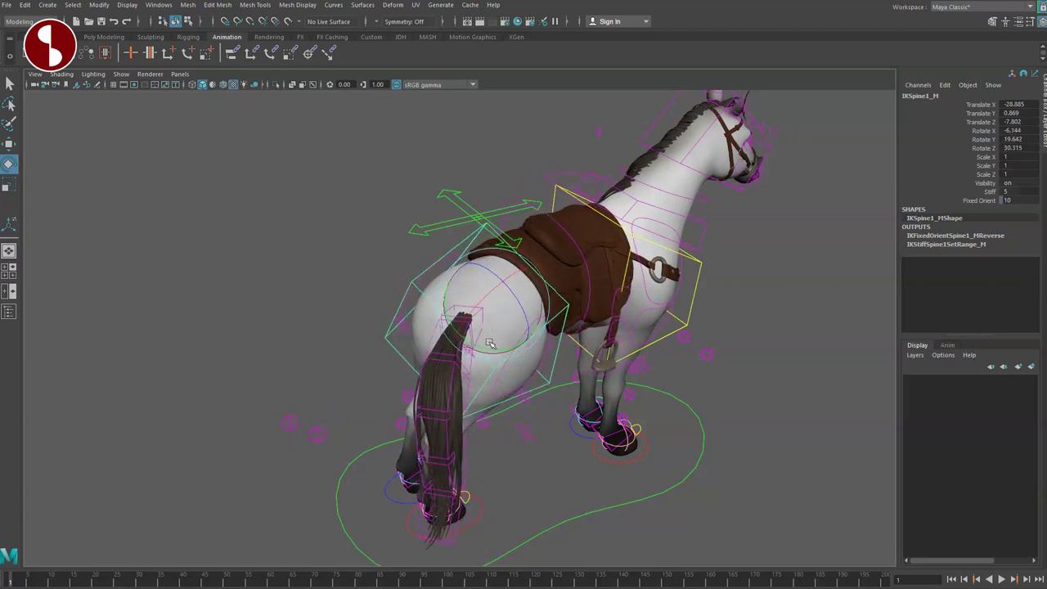
key("ctrl+z")
Step: Set the Global attribute of FKTail0_M to 0 and rotate the hip control to test how the tail follows
key("q")
left_click(468, 293)
left_click(962, 193)
middle_click_drag(507, 215, 313, 225)
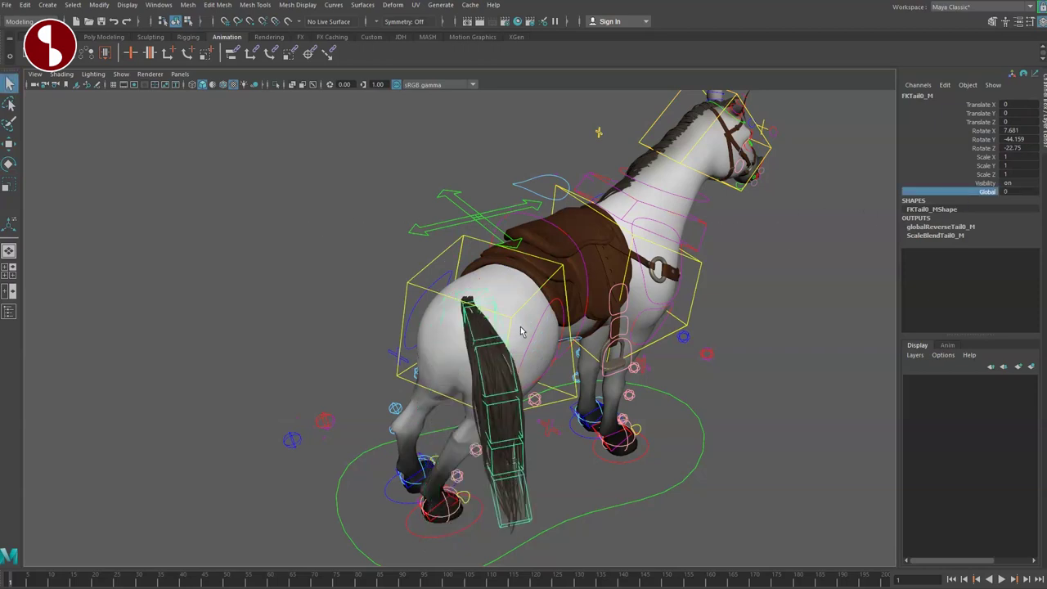
left_click(493, 339)
key("e")
mouse_move(492, 331)
left_mouse_down()
mouse_move(478, 336)
mouse_move(505, 337)
mouse_move(477, 340)
left_mouse_up()
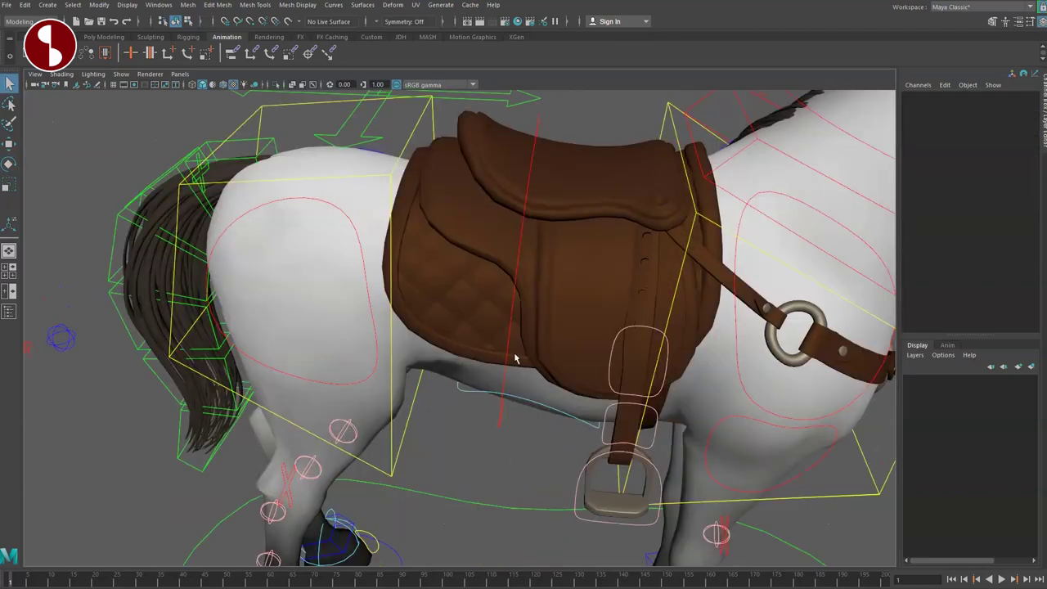
Step: Try moving the upper stirrup control FKstirrup1_R down along its strap, and undo the move
middle_click_drag(581, 434, 464, 362, "alt")
left_click(481, 218)
key("w")
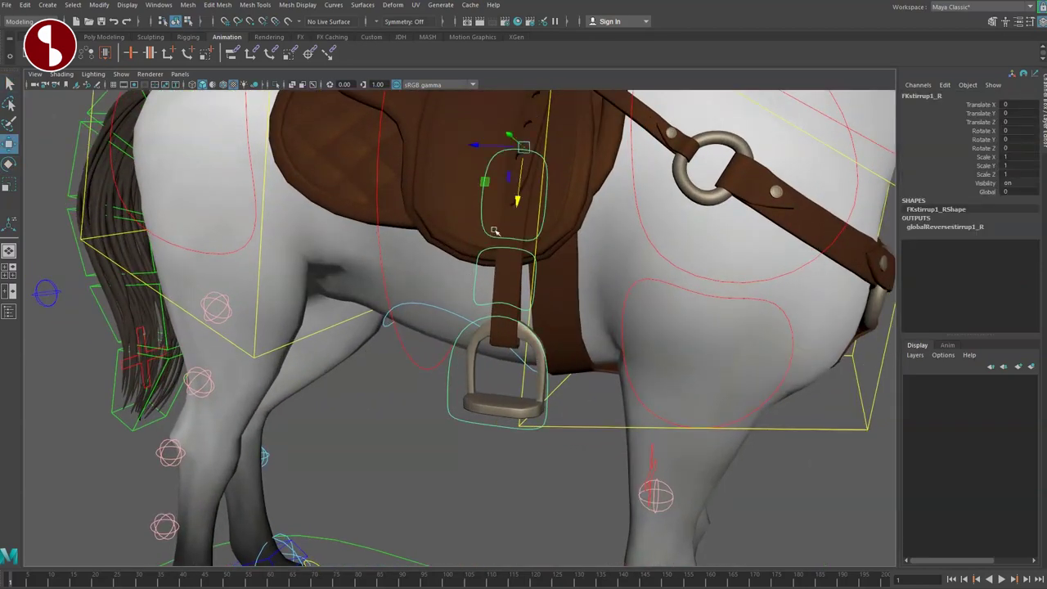
left_click_drag(522, 149, 515, 241)
key("ctrl+z")
Step: Move FKstirrup2_R to about X 4.6, Y 1.4, Z 1.2 and FKstirrup3_R to about X 3.9, Y 1.2, Z 0.6
left_click_drag(467, 274, 476, 292)
left_click(475, 278)
left_click_drag(508, 250, 500, 277)
key("e")
key("ctrl+z")
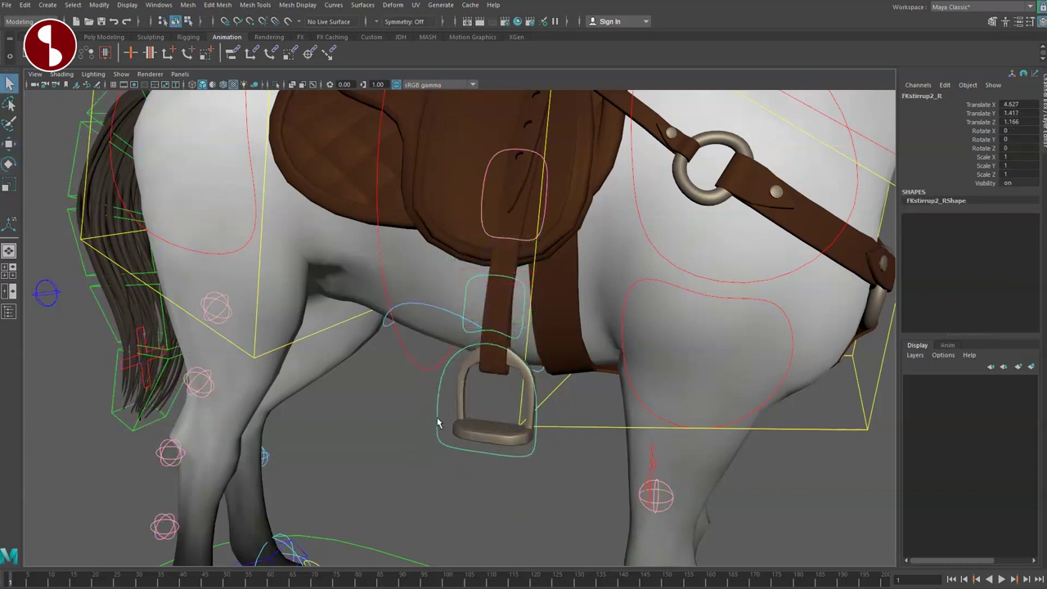
left_click_drag(494, 353, 493, 381)
key("e")
key("ctrl+z")
key("q")
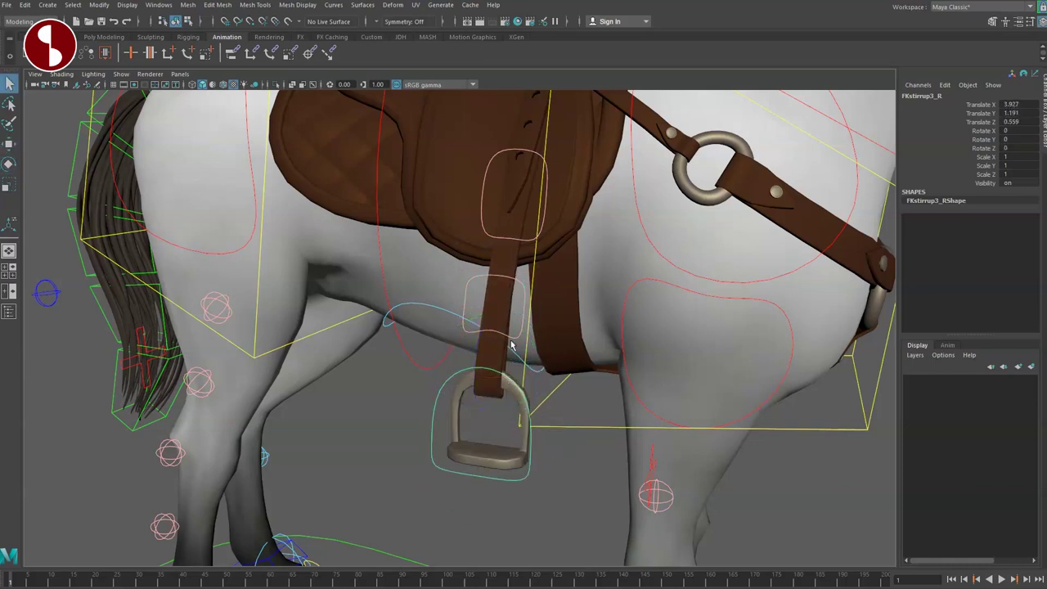
Step: Undo the moves of the stirrup controls
middle_click_drag(555, 162, 512, 389, "alt")
key("ctrl+z")
key("ctrl+z")
key("ctrl+z")
Step: Examine the saddle and chest harness on the other side, and the whole rig in wireframe, and restore textured shading
left_click_drag(515, 362, 550, 374, "alt")
mouse_move(633, 419)
left_mouse_down("alt")
mouse_move(625, 397)
mouse_move(646, 405)
left_mouse_up("alt")
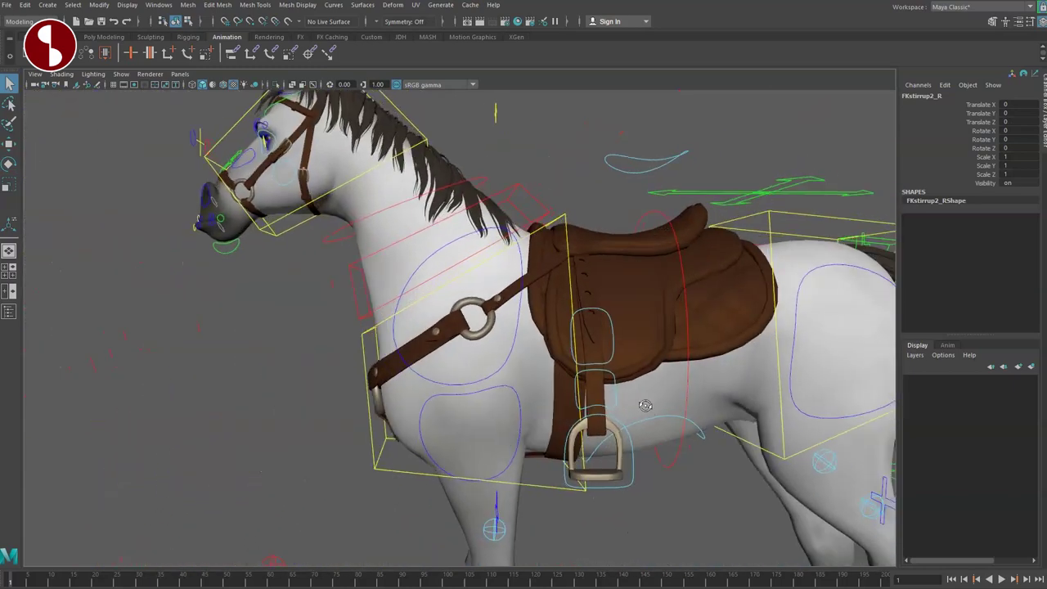
left_click_drag(549, 356, 652, 390, "alt")
left_click(582, 312)
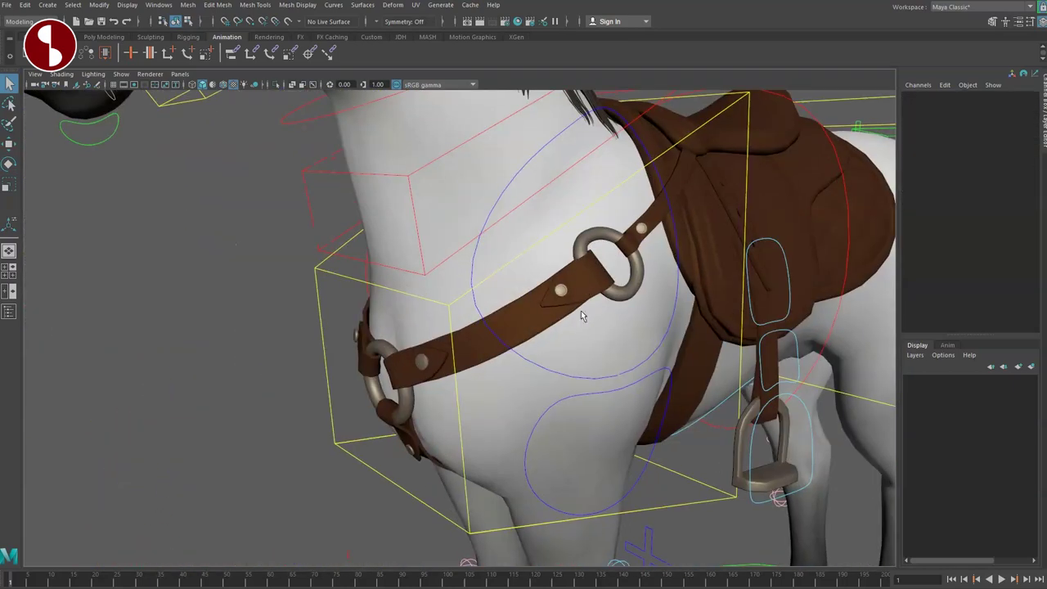
scroll(388, 374, "down", 3)
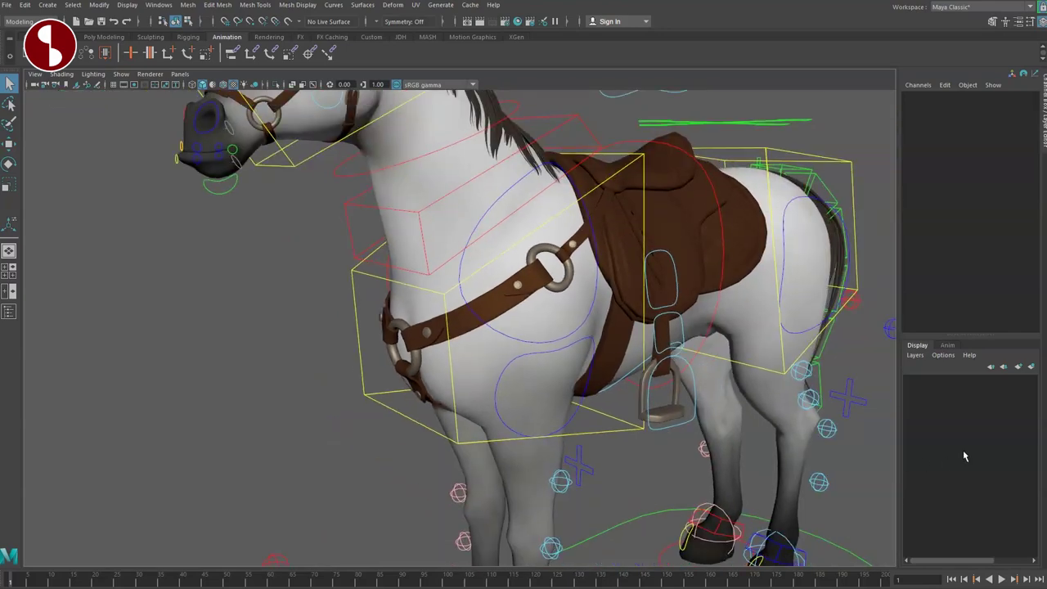
key("4")
scroll(495, 299, "down", 5)
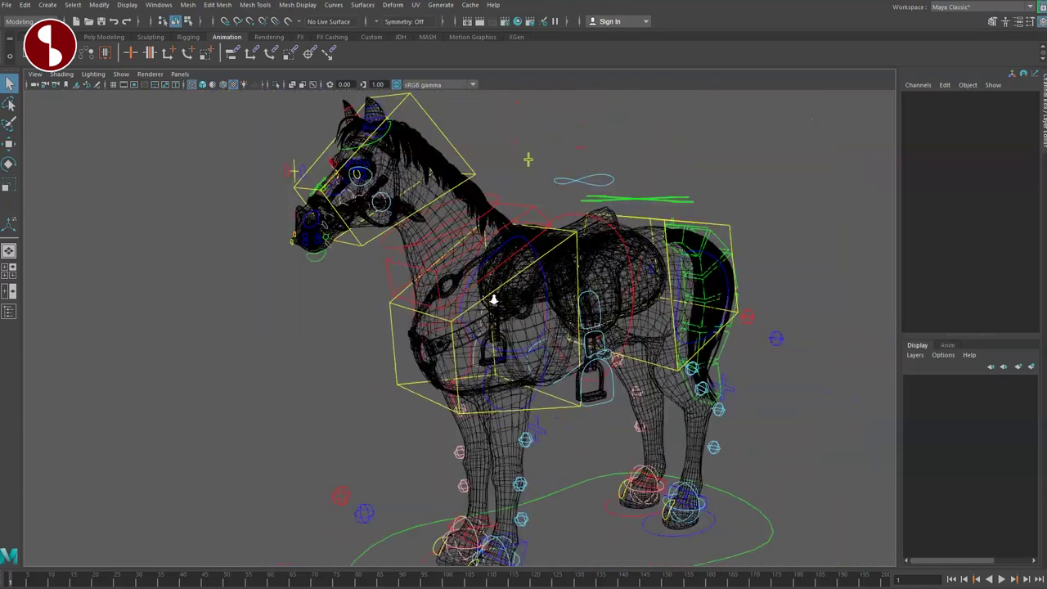
mouse_move(494, 301)
left_mouse_down("alt")
mouse_move(641, 321)
mouse_move(558, 299)
mouse_move(630, 292)
mouse_move(691, 351)
mouse_move(696, 344)
mouse_move(427, 303)
mouse_move(613, 255)
mouse_move(498, 470)
left_mouse_up("alt")
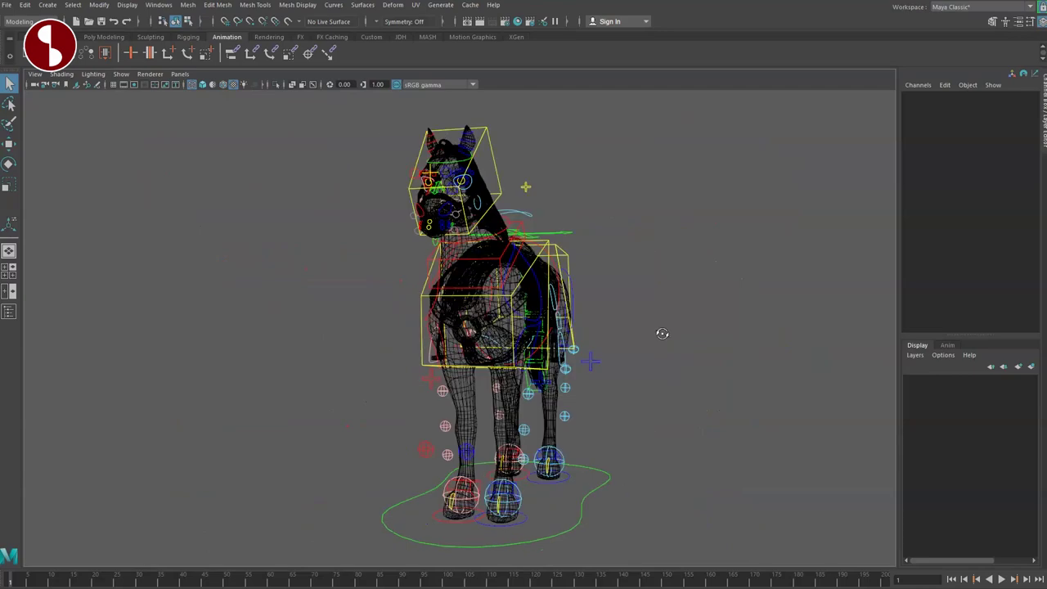
scroll(615, 254, "up", 5)
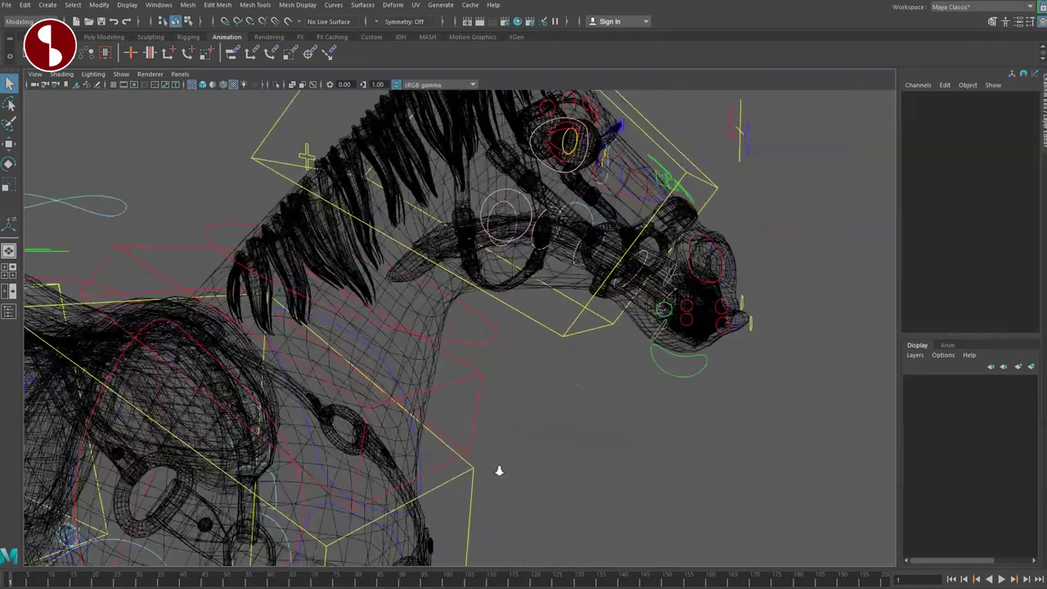
middle_click_drag(519, 388, 519, 489, "alt")
key("6")
left_click_drag(520, 489, 636, 365, "alt")
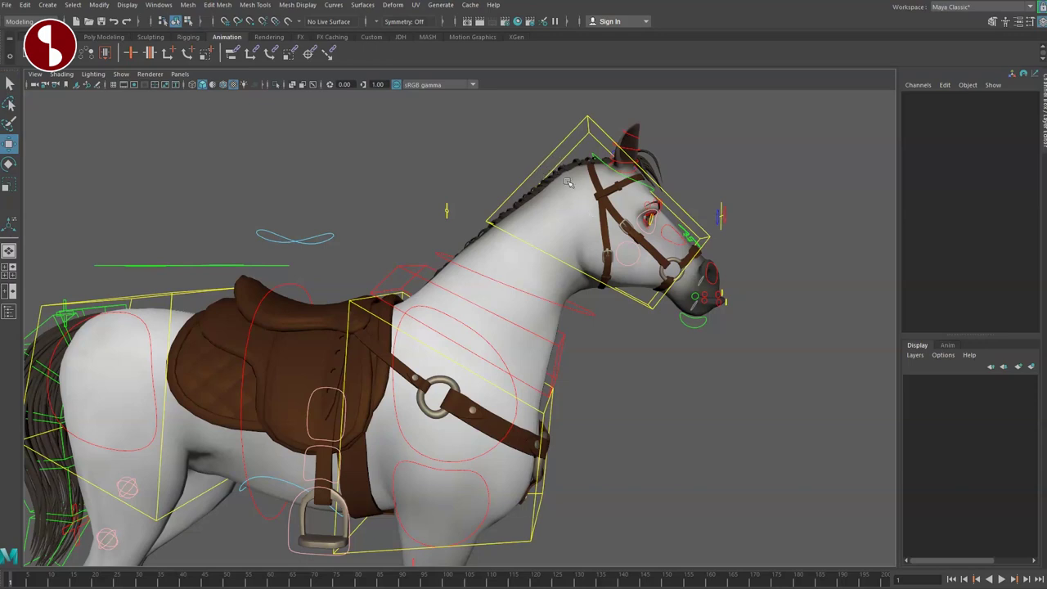
Step: Move the head control IKSplineNeck3_M to about X 0.7, Y -15.6, Z 33.1, rotate it and move it back up
left_click(559, 152)
left_click_drag(575, 205, 633, 240)
key("e")
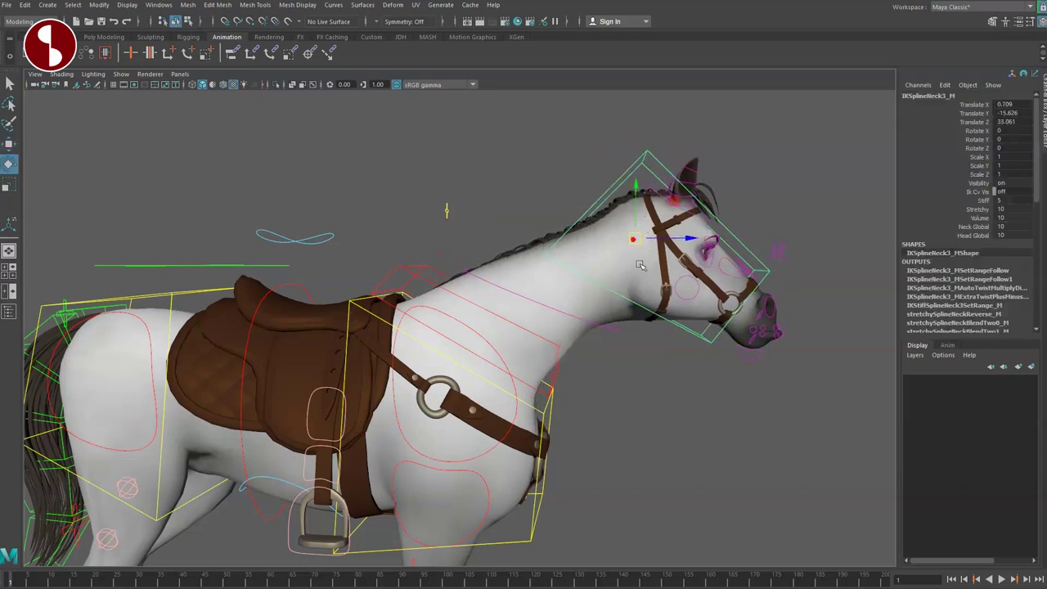
left_click_drag(635, 283, 672, 271)
key("w")
left_click_drag(634, 239, 670, 214)
Step: Rotate the mid-neck control IKSplineNeck2_M to about X 57.8 and move it to about X -0.3, Y 11, Z -3.5
left_click(663, 296)
key("e")
left_click_drag(607, 259, 613, 302)
key("w")
middle_click_drag(568, 295, 554, 260)
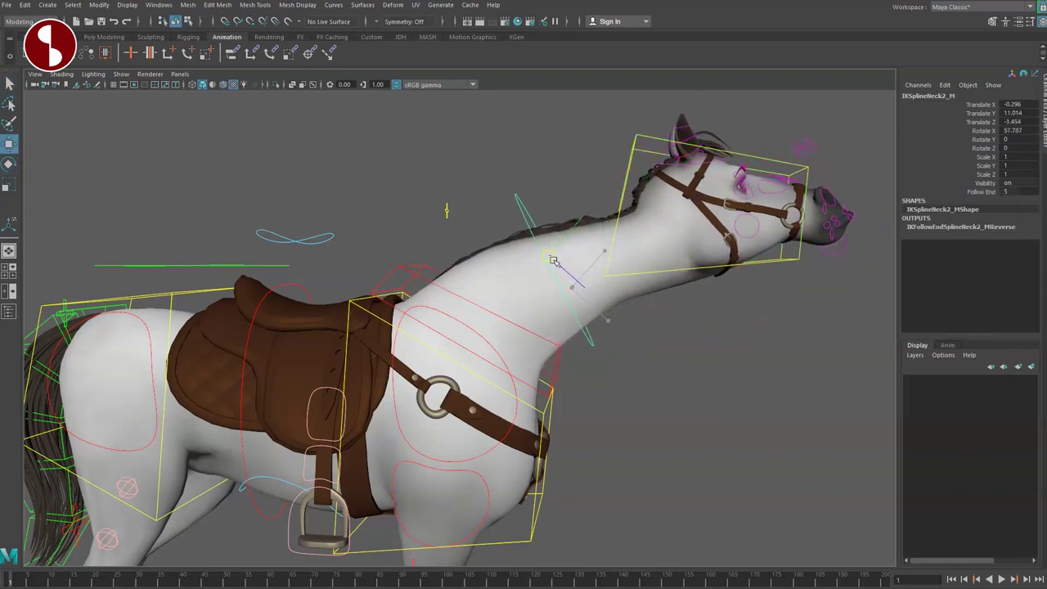
Step: Try moving the lower neck control and test the neck's FK/IK switch FKIKSplineNeck_M
left_click(491, 350)
left_click_drag(429, 339, 470, 338)
key("q")
left_click(447, 211)
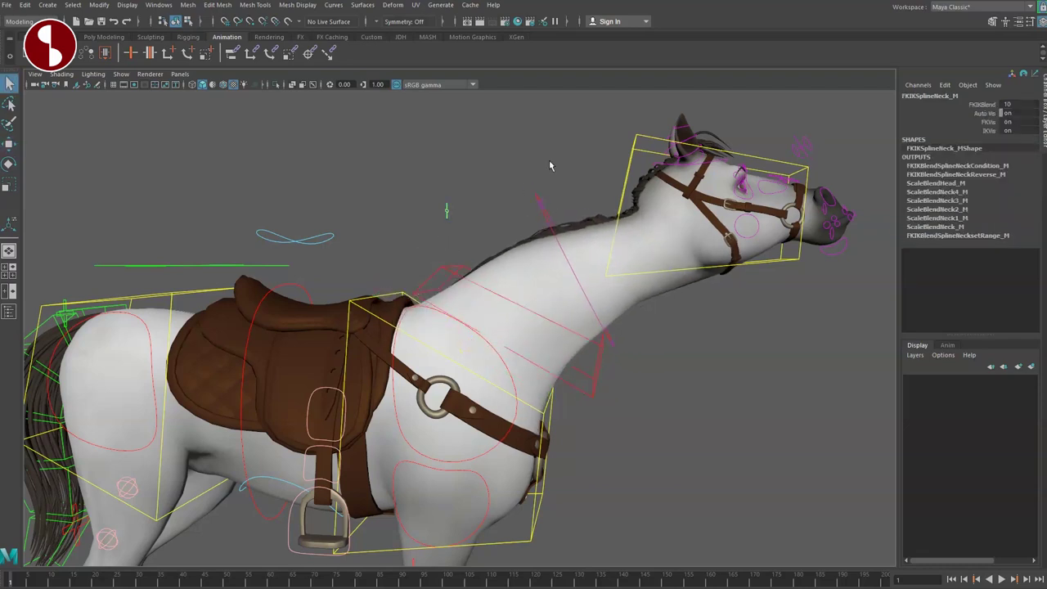
middle_click_drag(718, 137, 556, 178)
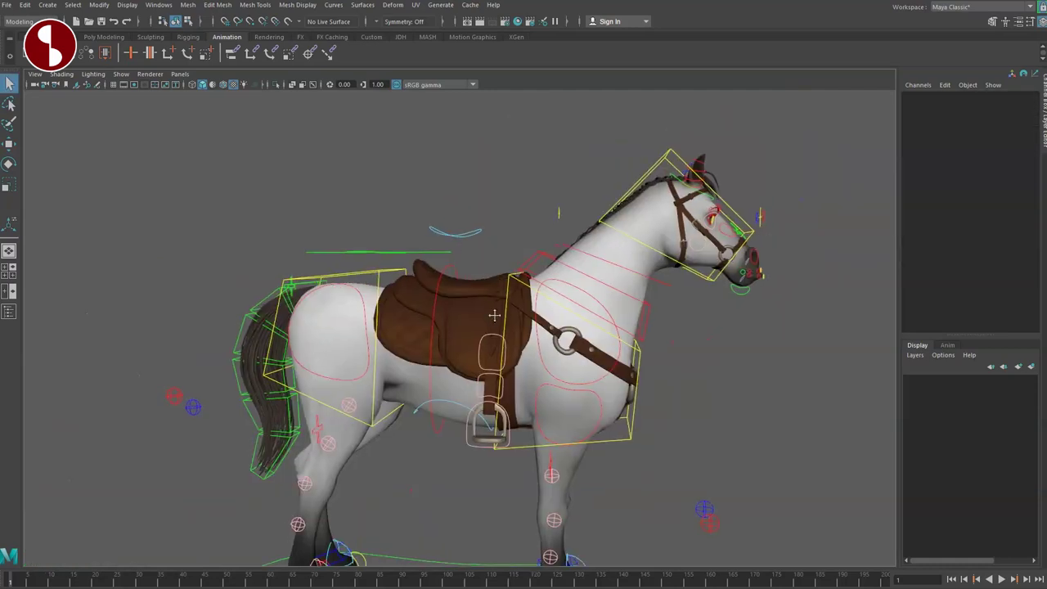
Step: Examine the horse's head and its facial controls from several angles
middle_click_drag(493, 314, 528, 252, "alt")
right_click_drag(529, 252, 456, 292, "alt")
left_click_drag(455, 292, 374, 344, "alt")
middle_click_drag(417, 221, 420, 381, "alt")
right_click_drag(421, 381, 601, 335, "alt")
middle_click_drag(601, 335, 502, 426, "alt")
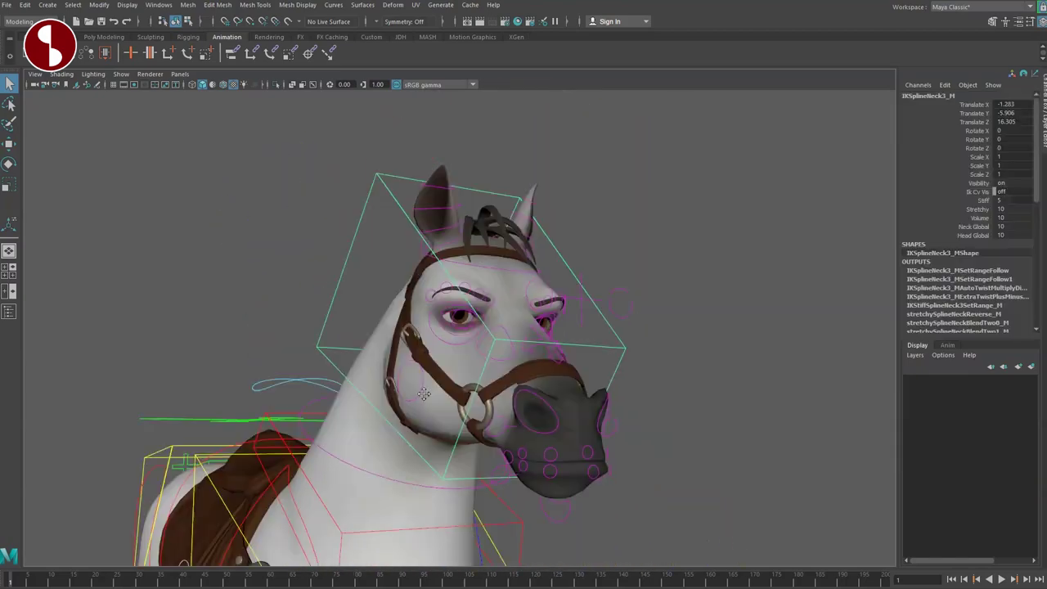
left_click_drag(474, 396, 440, 360, "alt")
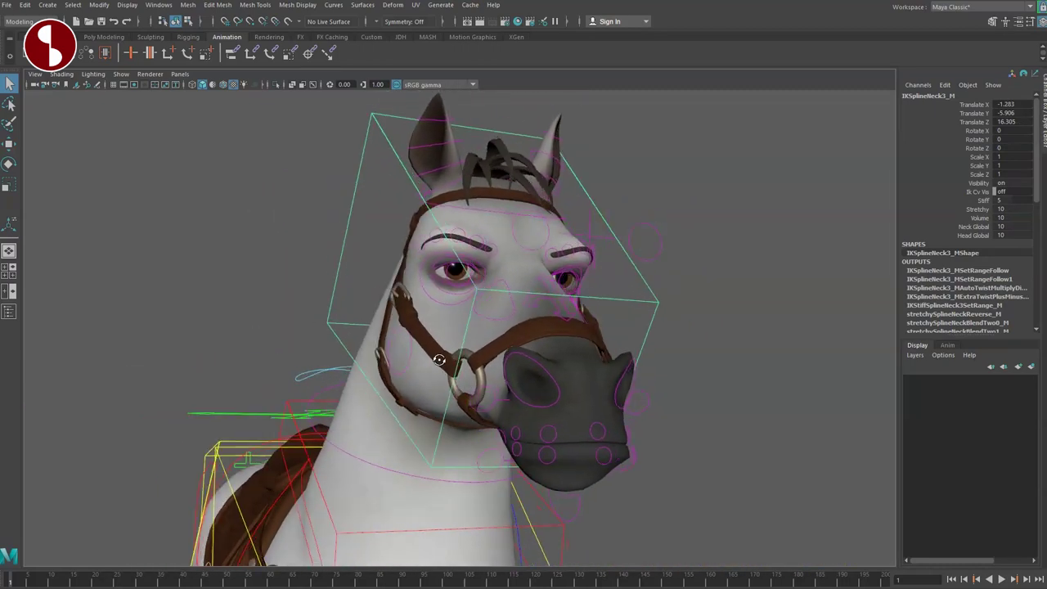
left_click_drag(412, 297, 502, 339, "alt")
Step: Move the upper head control FKupHead_M to about X 5.5, Z -2.4 and rotate it to about Y -34.3
left_click(494, 221)
key("w")
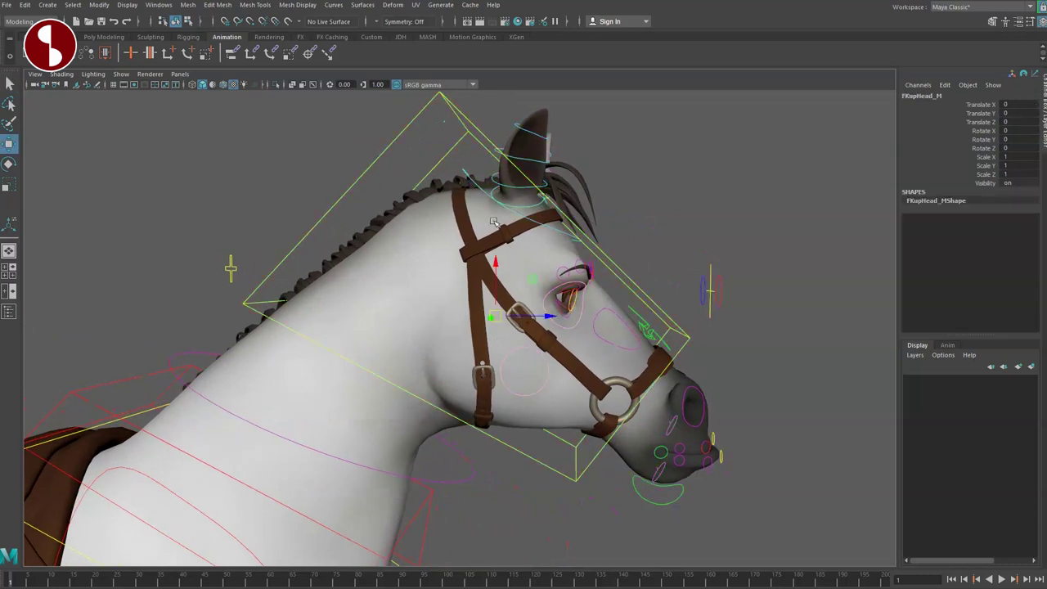
left_click_drag(517, 267, 491, 284)
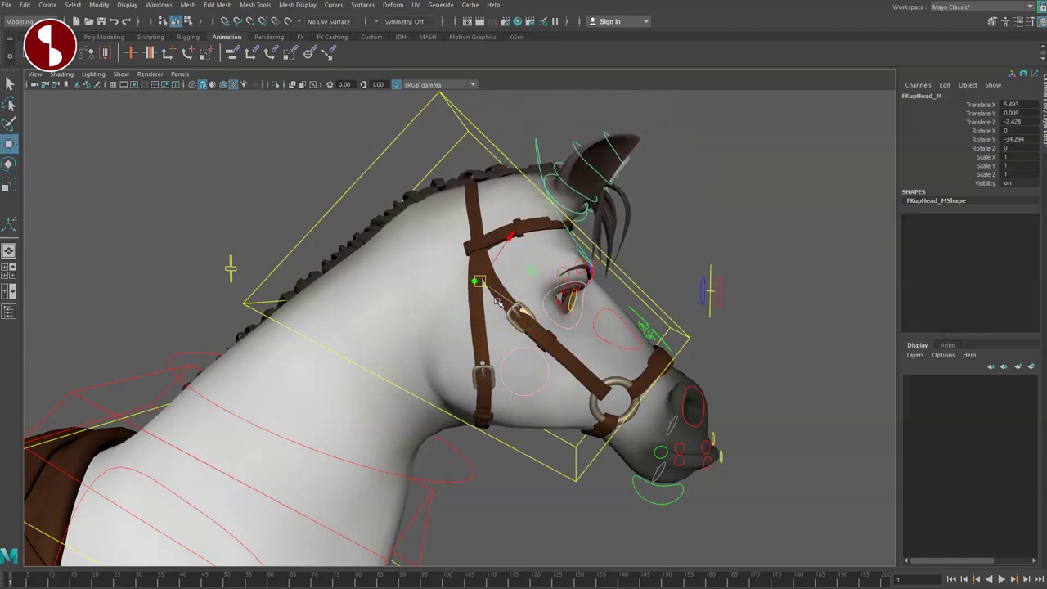
Step: Test the right eye control FKEyeTrasform_R and frame the view closely on the right eye
left_click_drag(524, 323, 470, 360, "alt")
middle_click_drag(470, 360, 523, 342, "alt")
left_click_drag(522, 342, 546, 372, "alt")
mouse_move(557, 331)
left_mouse_down()
mouse_move(553, 365)
mouse_move(579, 374)
mouse_move(601, 352)
mouse_move(551, 327)
left_mouse_up()
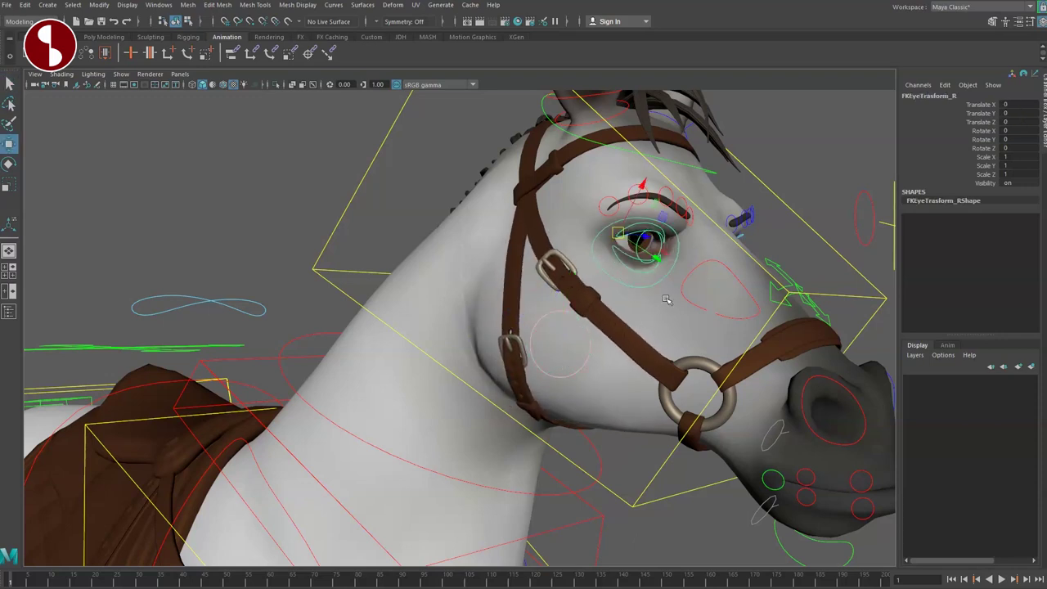
key("f")
left_click_drag(572, 335, 502, 357, "alt")
middle_click_drag(502, 357, 573, 358, "alt")
Step: Try rotating the right upper eyelid control FKEyeLidUp_R, and undo the rotation
left_click_drag(489, 310, 510, 280)
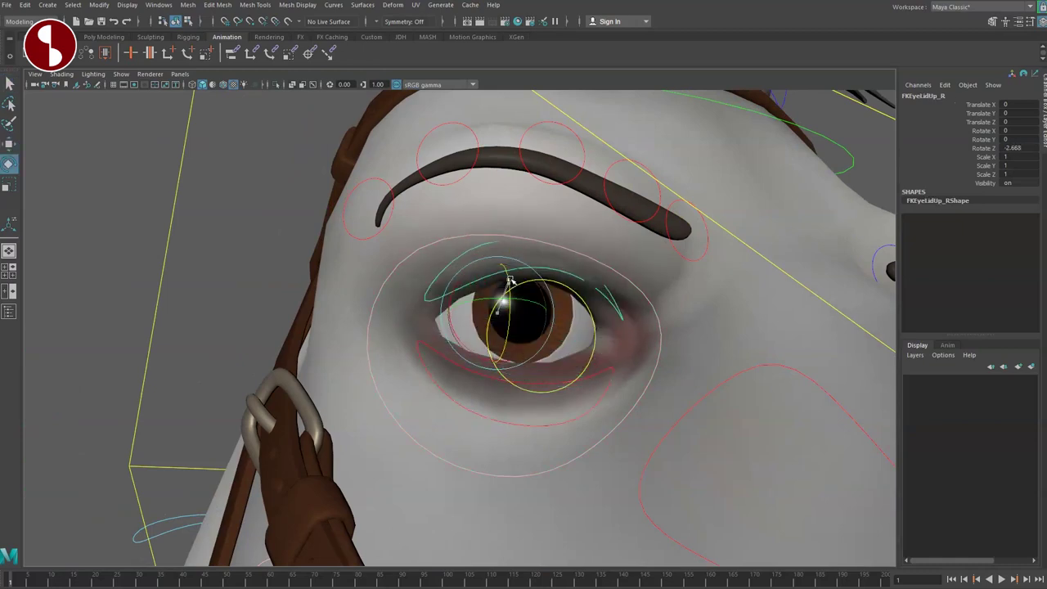
key("ctrl+z")
key("q")
Step: Try rotating FKEyeLidDown_R to about Z 19.7, scaling it to about 1.7 and rotating it to about X 29.9, undoing each change
left_click(471, 374)
key("e")
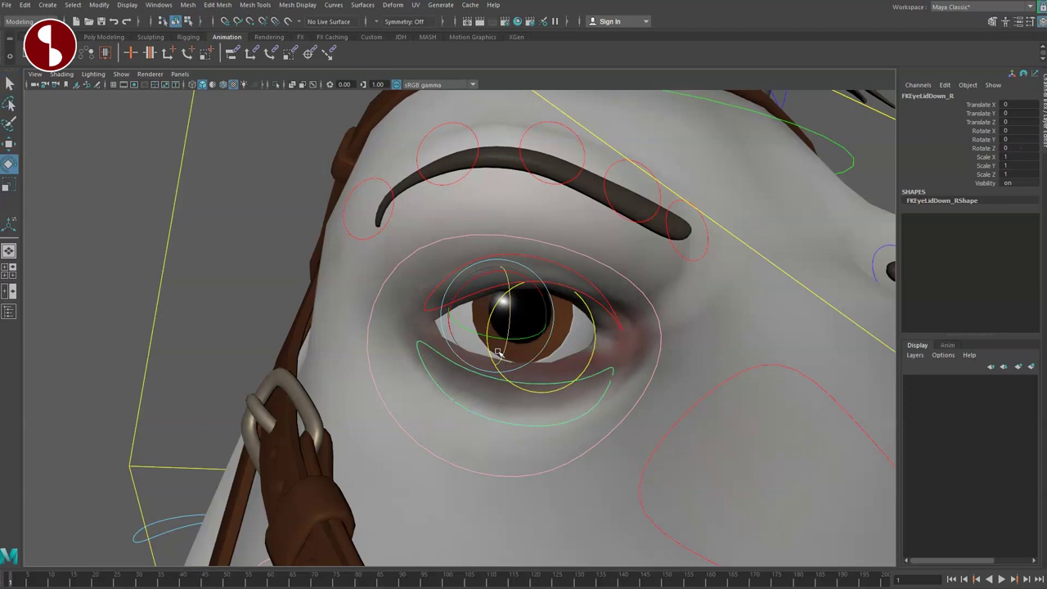
left_click_drag(497, 352, 502, 368)
key("r")
key("ctrl+z")
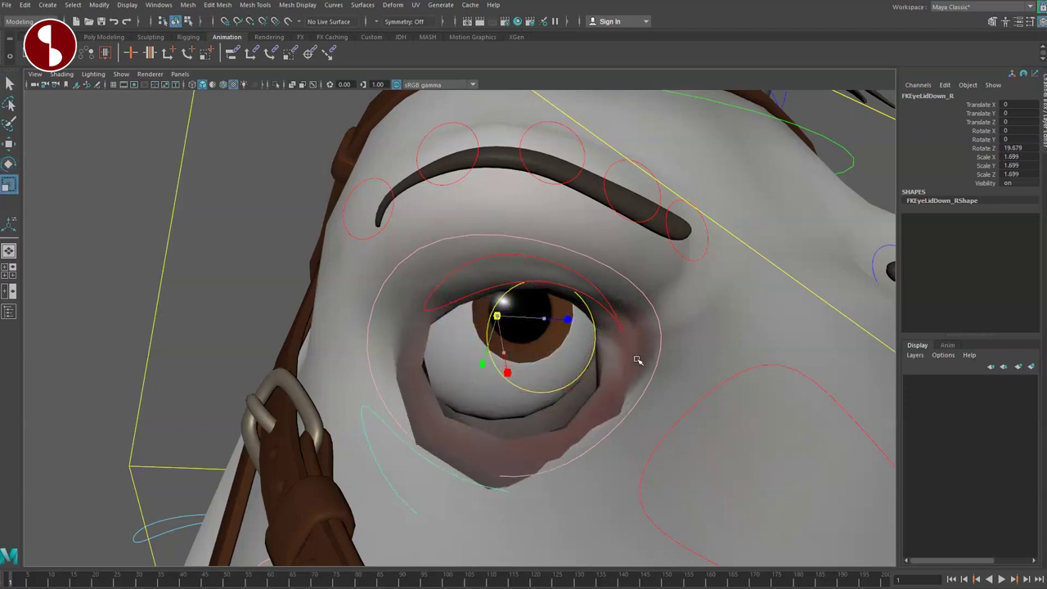
mouse_move(503, 327)
left_mouse_down()
mouse_move(504, 304)
mouse_move(504, 313)
left_mouse_up()
key("ctrl+z")
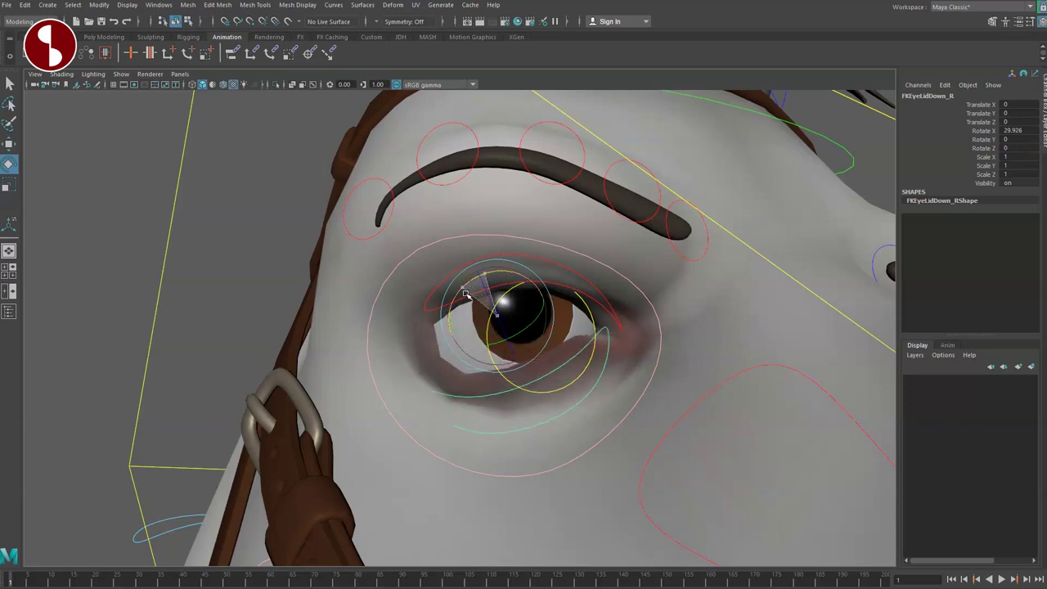
key("q")
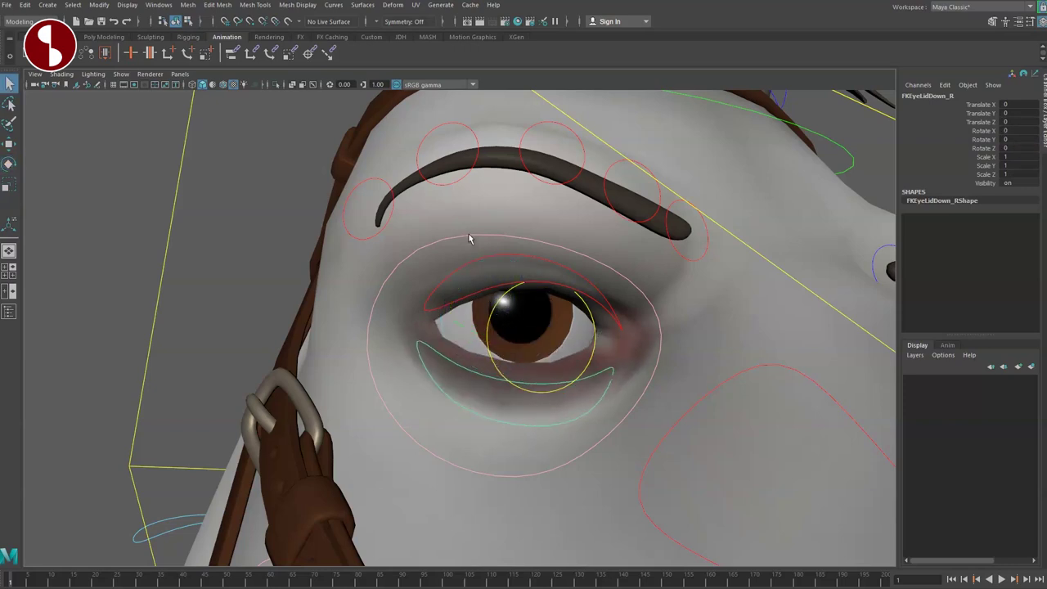
Step: Raise the right eyebrow control FKBrow4_R to about Translate X 0.2, Y 1, Z -0.1
left_click(455, 186)
key("r")
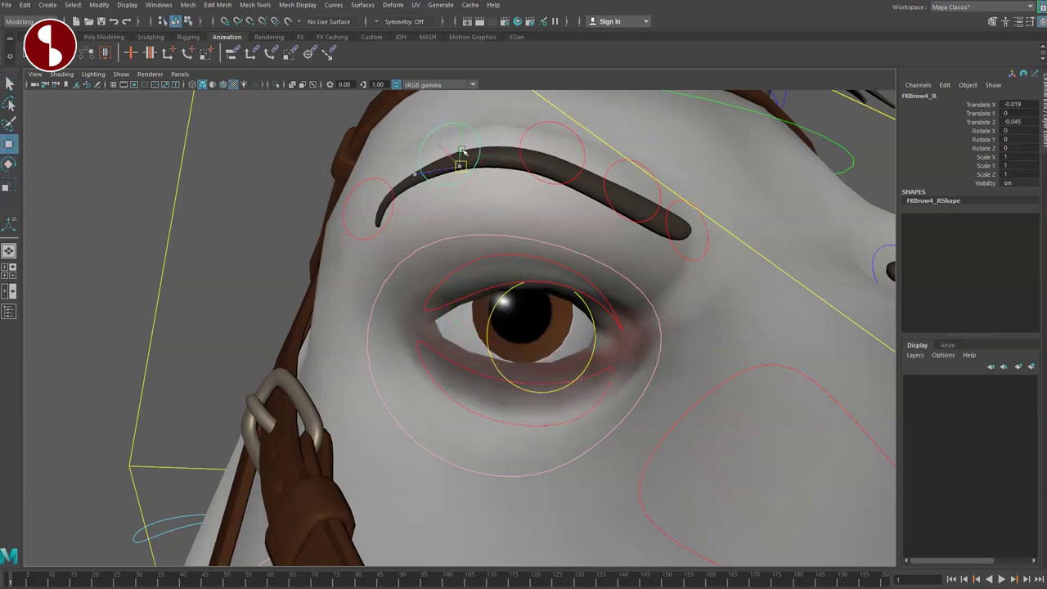
left_click_drag(462, 151, 457, 116)
key("q")
Step: Try raising the other right eyebrow controls towards the inner end of the brow and check the shape from the front
left_click_drag(560, 168, 568, 124)
left_click(615, 213)
key("w")
left_click_drag(627, 197, 663, 164)
left_click_drag(676, 235, 694, 214)
left_click_drag(728, 286, 673, 370, "alt")
left_click(580, 271)
left_click(549, 300)
left_click(439, 290)
left_click_drag(439, 290, 515, 337, "alt")
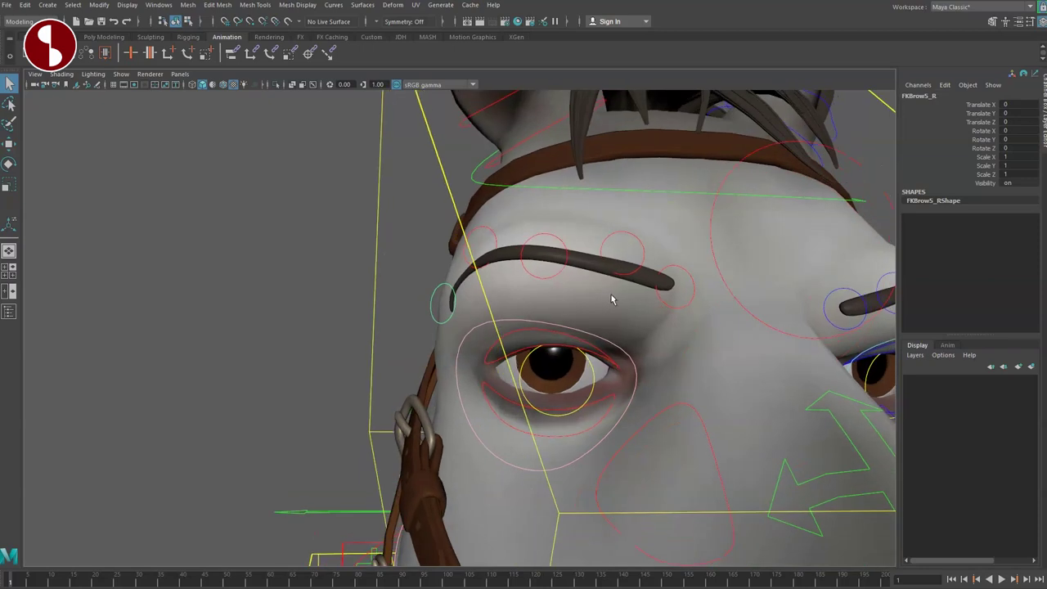
Step: Undo the moves of the middle and inner right eyebrow controls
key("ctrl+z")
key("ctrl+z")
key("ctrl+z")
key("ctrl+z")
key("ctrl+z")
key("ctrl+z")
key("ctrl+z")
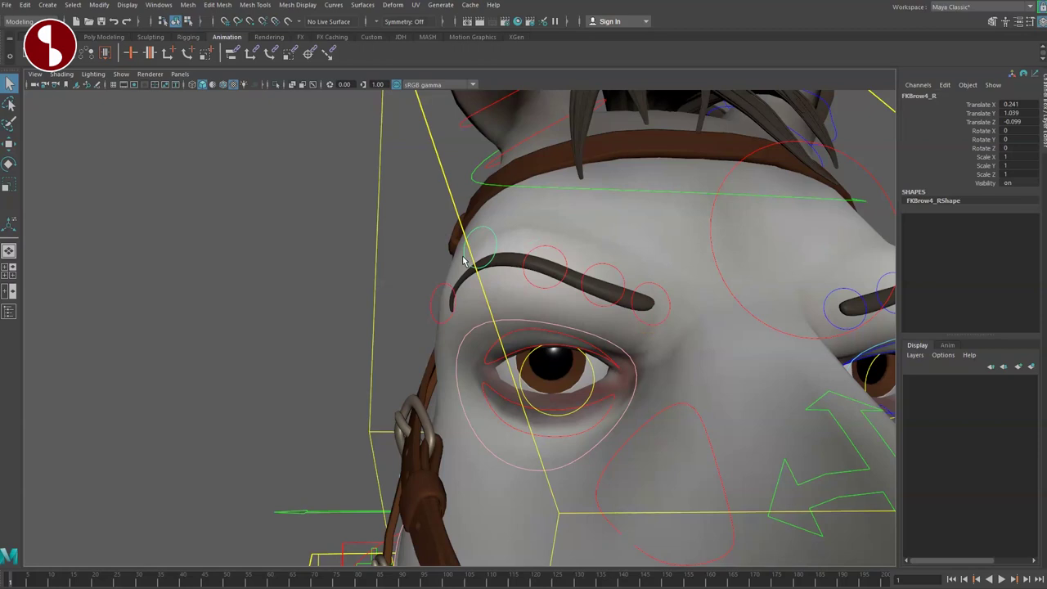
Step: Raise the middle right eyebrow control and move FKBrow2_R to about Translate X -0.1, Y -0.4, Z 0.3
middle_click_drag(542, 300, 545, 244)
left_click_drag(601, 289, 598, 297)
key("q")
mouse_move(516, 362)
left_mouse_down("alt")
mouse_move(563, 358)
mouse_move(534, 373)
left_mouse_up("alt")
middle_click_drag(534, 373, 542, 354, "alt")
left_click_drag(542, 355, 554, 355, "alt")
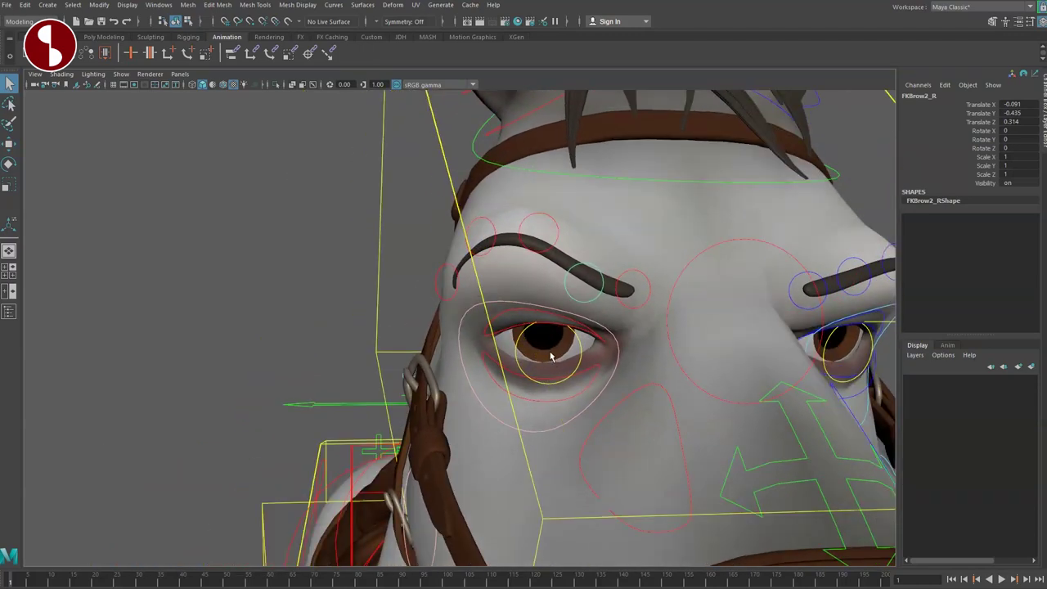
Step: Try moving the right eye control FKEye_R out of its socket, and undo the changes
right_click_drag(554, 356, 568, 362, "alt")
left_click_drag(567, 362, 607, 341, "alt")
left_click(583, 346)
key("w")
left_click_drag(543, 317, 599, 348)
key("e")
key("ctrl+z")
key("ctrl+z")
key("ctrl+z")
right_click_drag(708, 402, 390, 289, "alt")
left_click_drag(390, 290, 609, 385, "alt")
right_click_drag(609, 385, 507, 356, "alt")
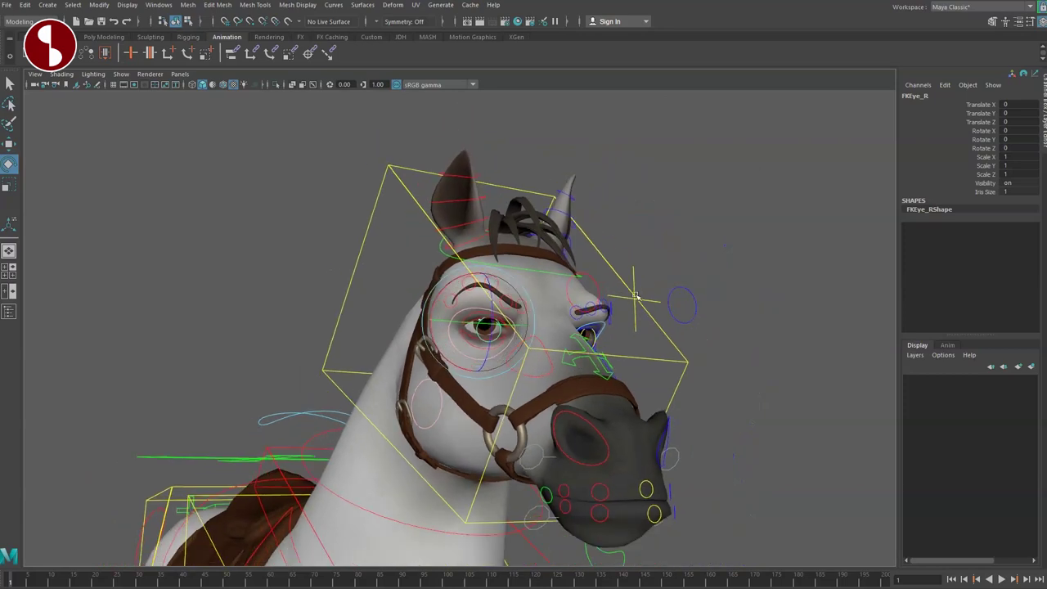
Step: Try moving the eye aim controls to steer the gaze, bringing AimEye_M to about Translate X 22.1, Y -6.3, Z 17.3
left_click(634, 296)
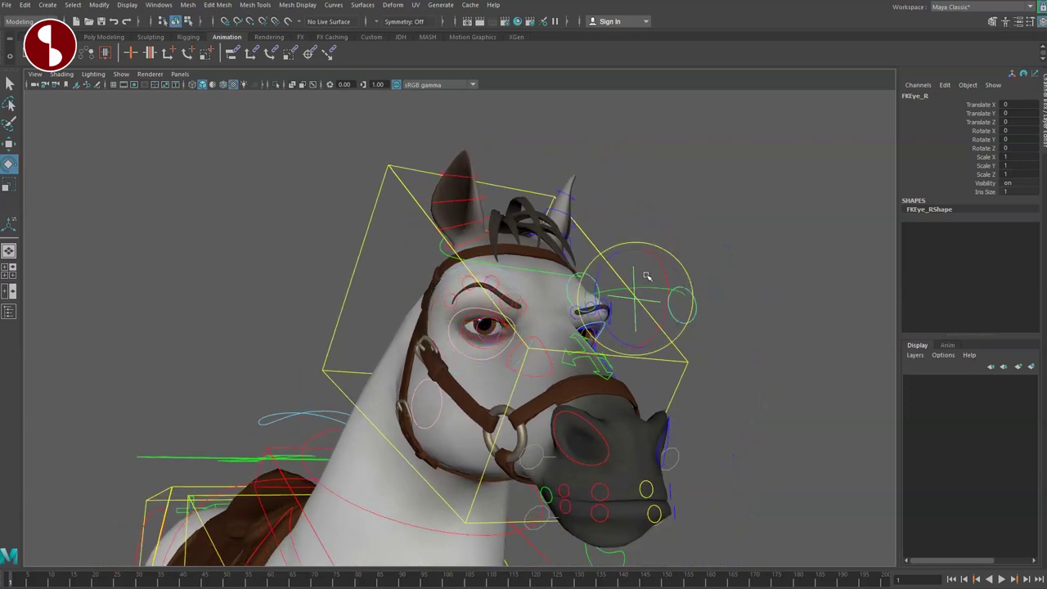
key("w")
left_click_drag(685, 324, 673, 322)
right_click_drag(705, 391, 591, 358, "alt")
left_click_drag(630, 345, 577, 359, "alt")
key("q")
left_click(580, 340)
key("w")
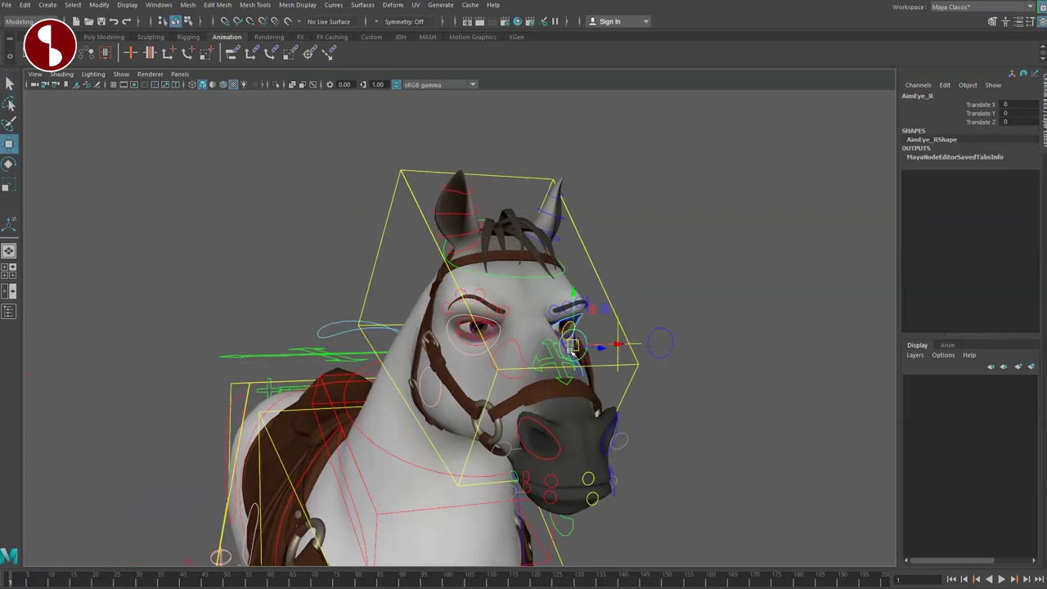
left_click_drag(617, 325, 597, 374, "alt")
key("q")
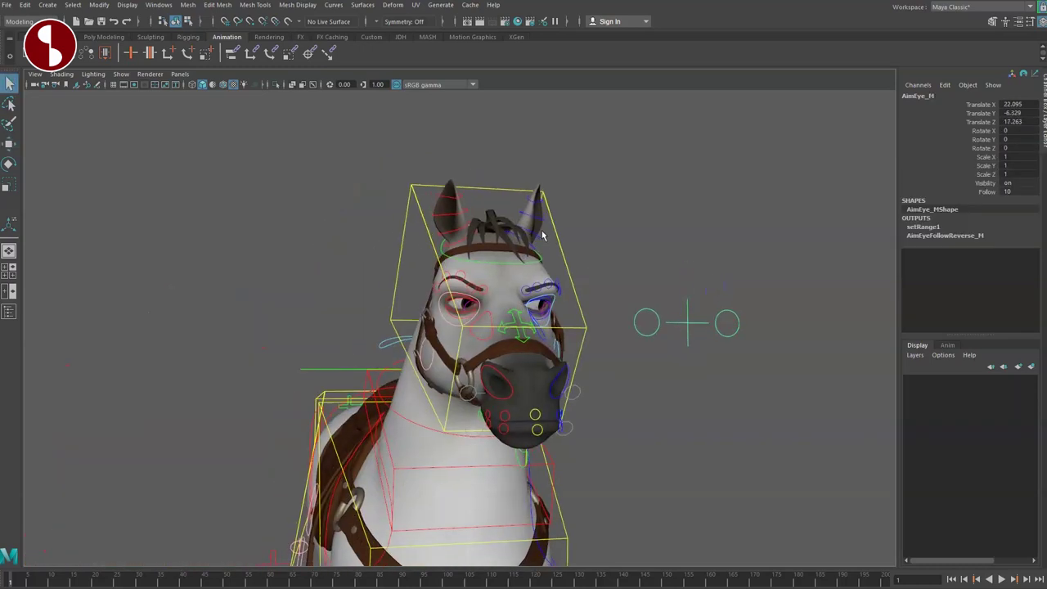
Step: Try rotating the head control IKSplineNeck3_M to test the eye aim's follow behaviour, and undo the rotation
left_click(510, 279)
key("e")
mouse_move(508, 283)
left_mouse_down()
mouse_move(522, 271)
mouse_move(507, 303)
left_mouse_up()
key("ctrl+z")
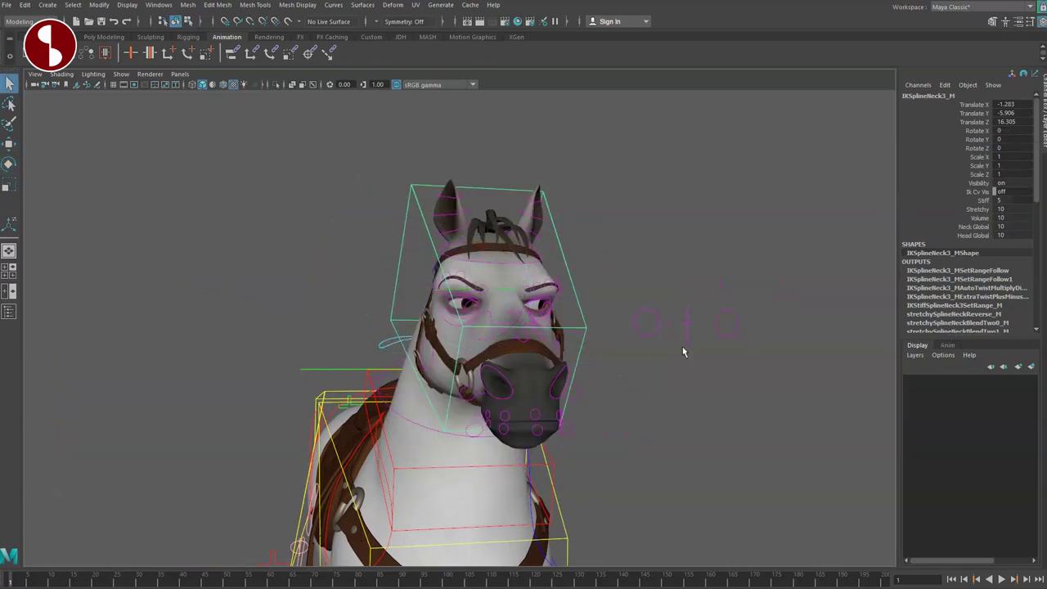
Step: Set AimEye_M's Follow to 0 and move it to about Translate X -6.1, Y -19.9, Z 53.5
left_click(684, 348)
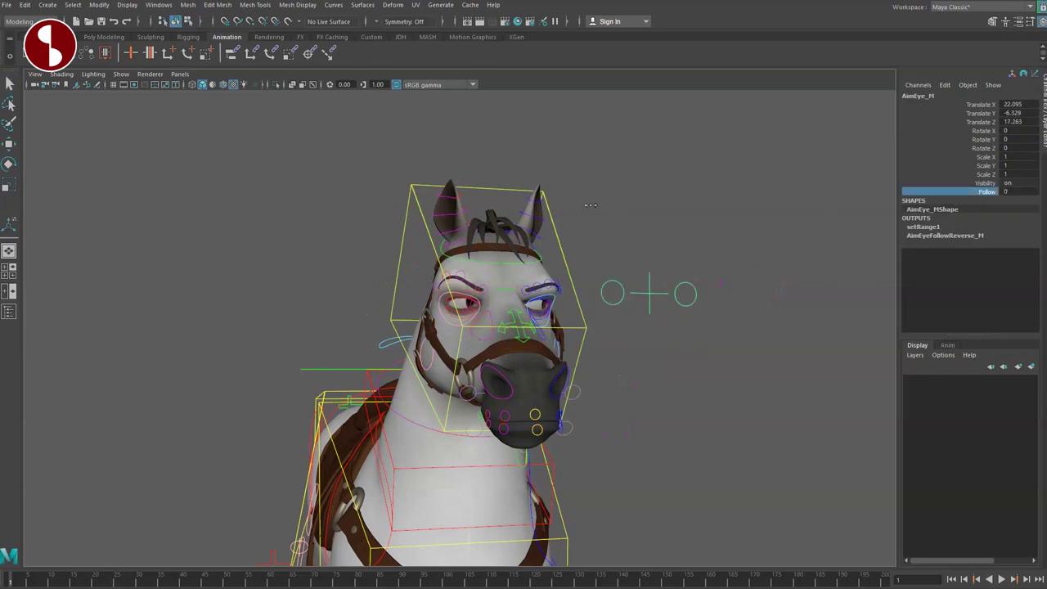
left_click_drag(651, 371, 575, 315, "alt")
key("w")
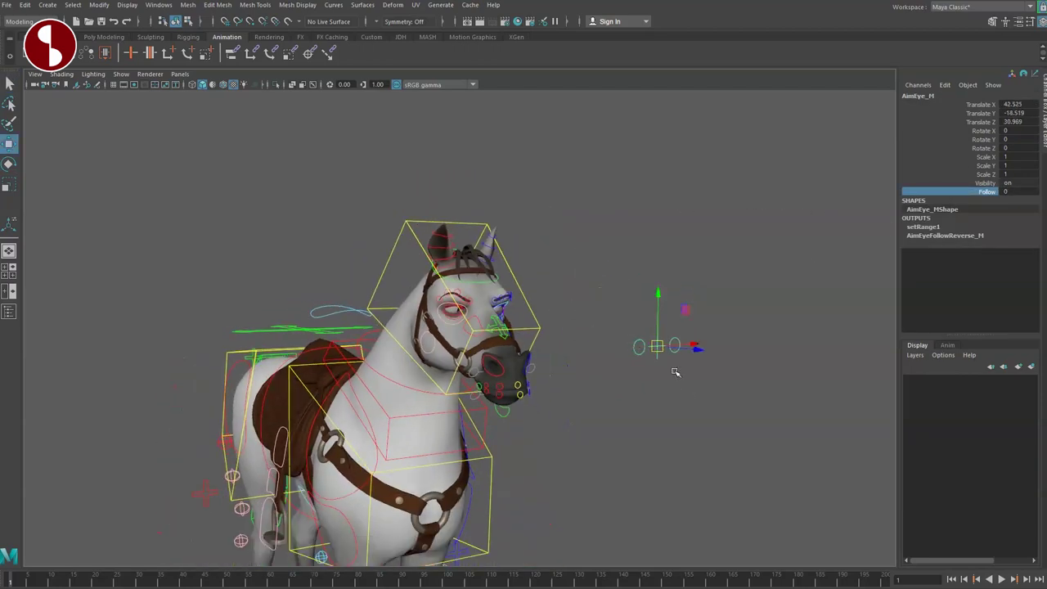
left_click_drag(674, 372, 577, 396, "alt")
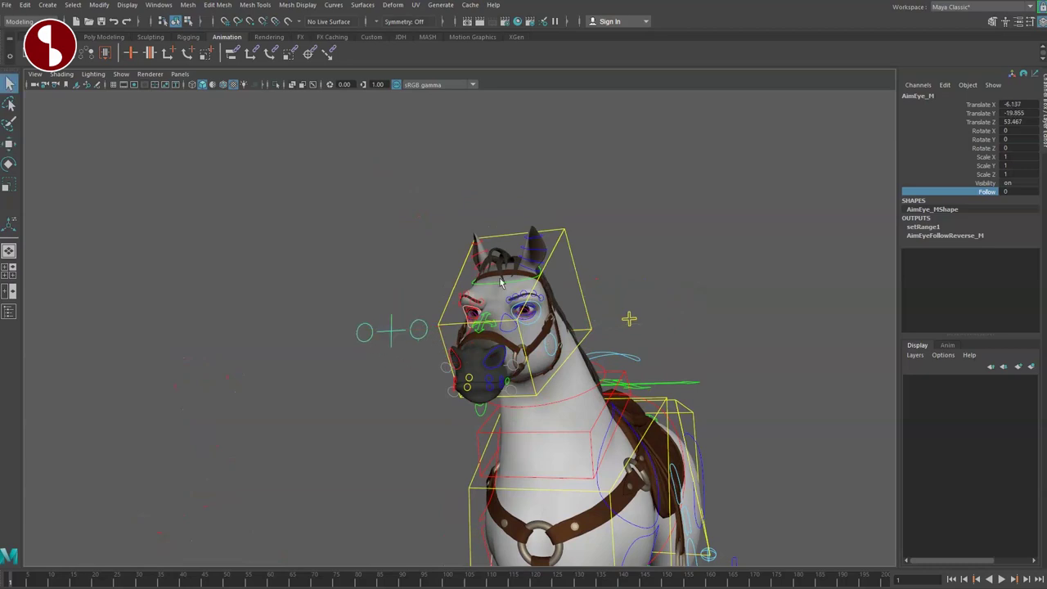
Step: Try rotating the head to about X -6.4, Y 16.6, Z 12.9, and undo the rotation along with the eye aim changes
left_click(581, 284)
key("e")
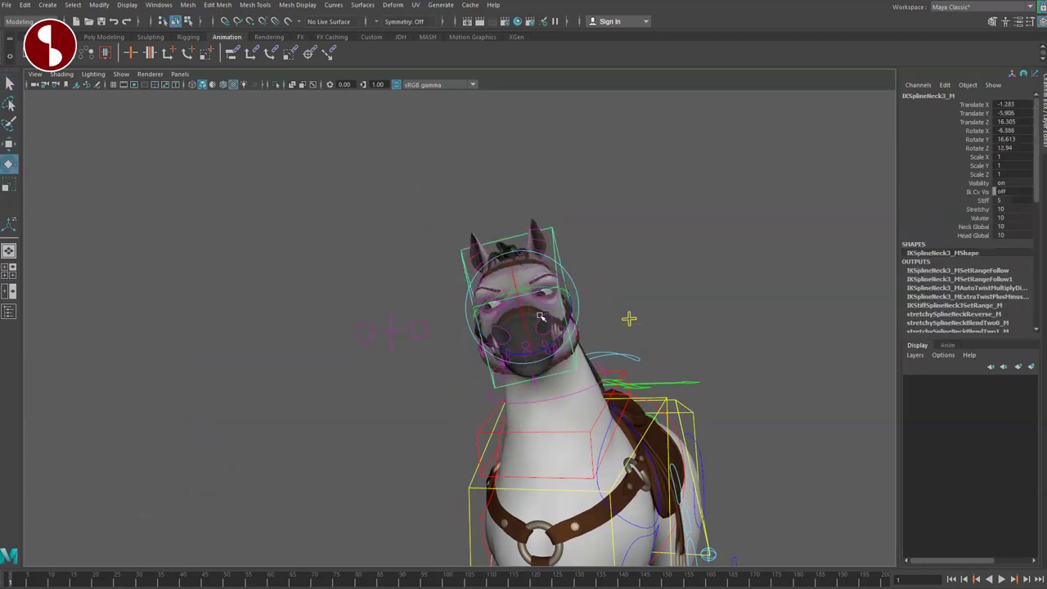
key("ctrl+z")
key("ctrl+z")
key("ctrl+z")
key("ctrl+z")
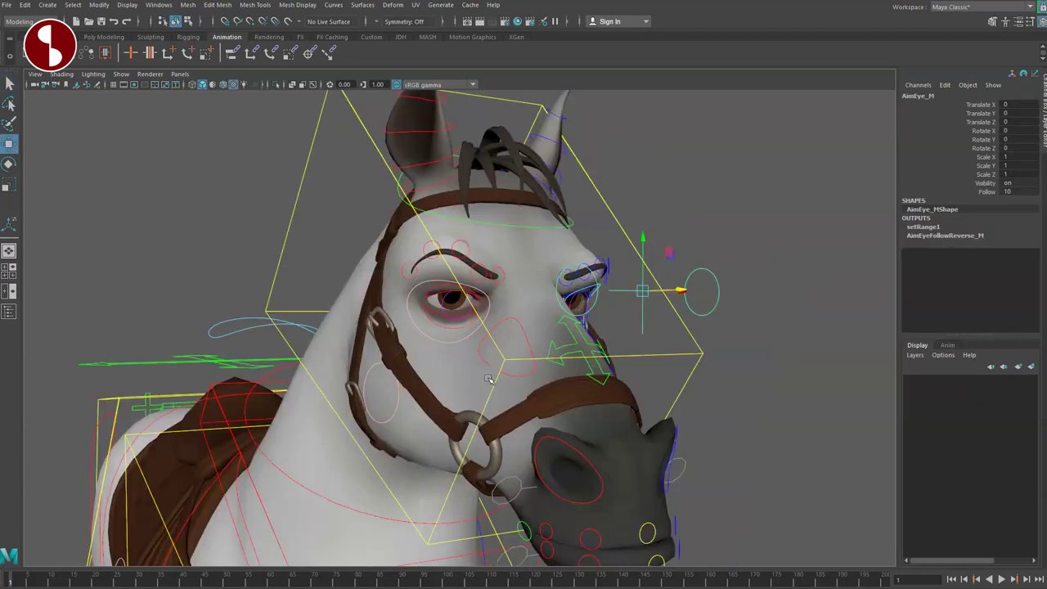
Step: Try varying the Iris Size of the right eye control FKEye_R in close-up, and undo the changes
left_click_drag(517, 360, 559, 350, "alt")
left_click(518, 304)
key("f")
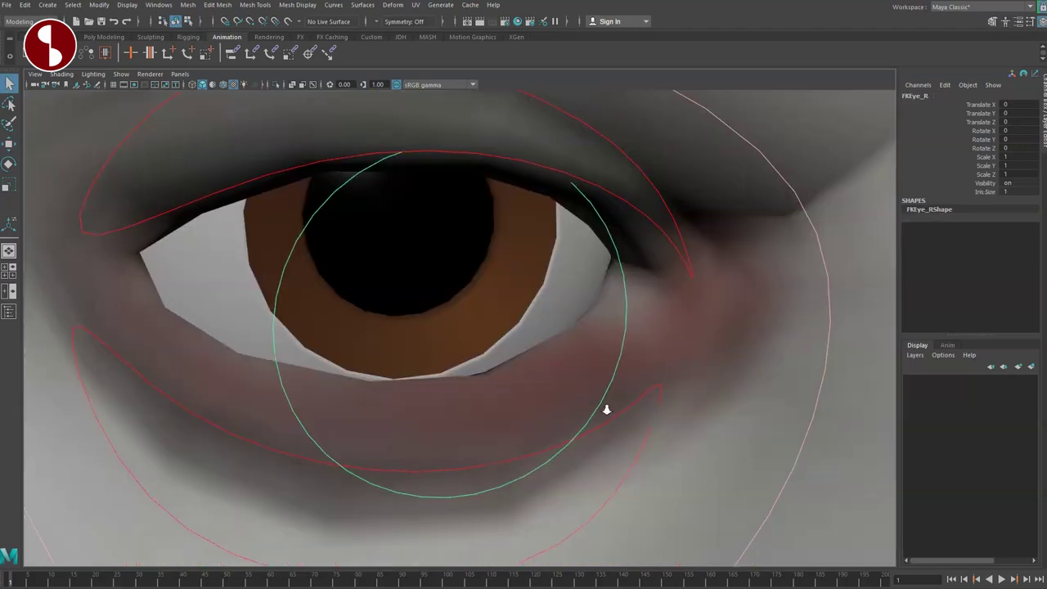
right_click_drag(605, 409, 492, 402, "alt")
left_click_drag(492, 403, 486, 383, "alt")
middle_click_drag(486, 384, 588, 380, "alt")
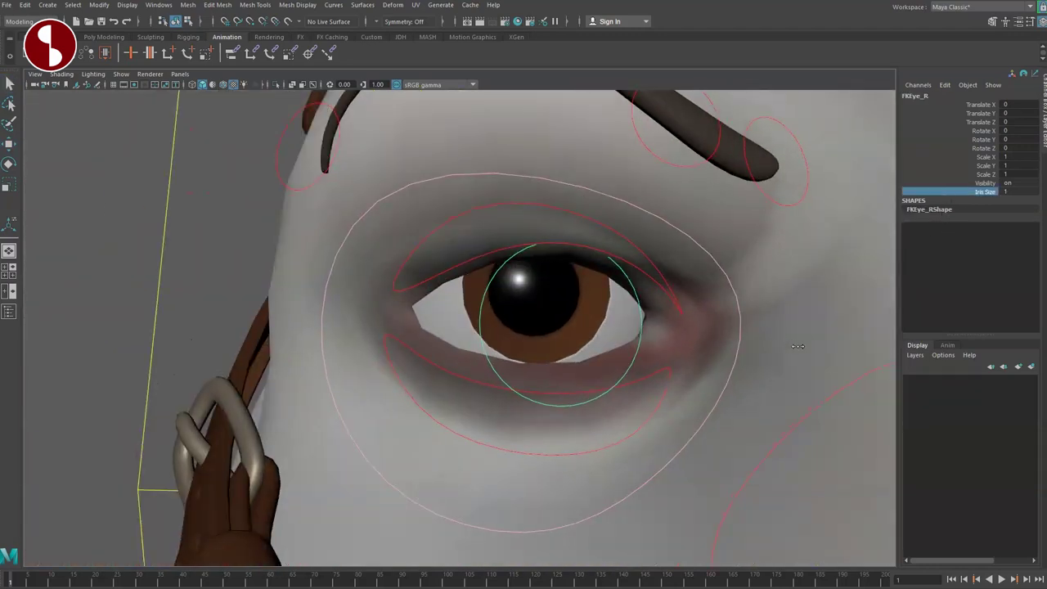
middle_click_drag(797, 346, 611, 315)
key("ctrl+z")
key("ctrl+z")
right_click_drag(688, 358, 313, 275, "alt")
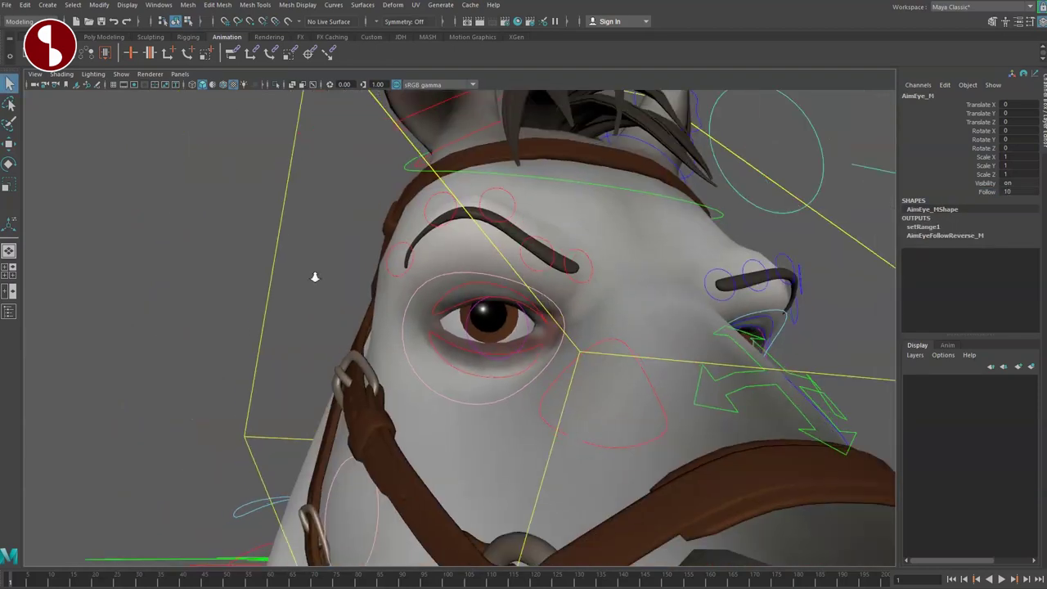
Step: Try moving the right upper nose control FKupNose_R, including to about Translate X 5.0, Y -0.5, Z 3.8, and undo the moves
right_click_drag(612, 356, 516, 386, "alt")
left_click(516, 384)
key("w")
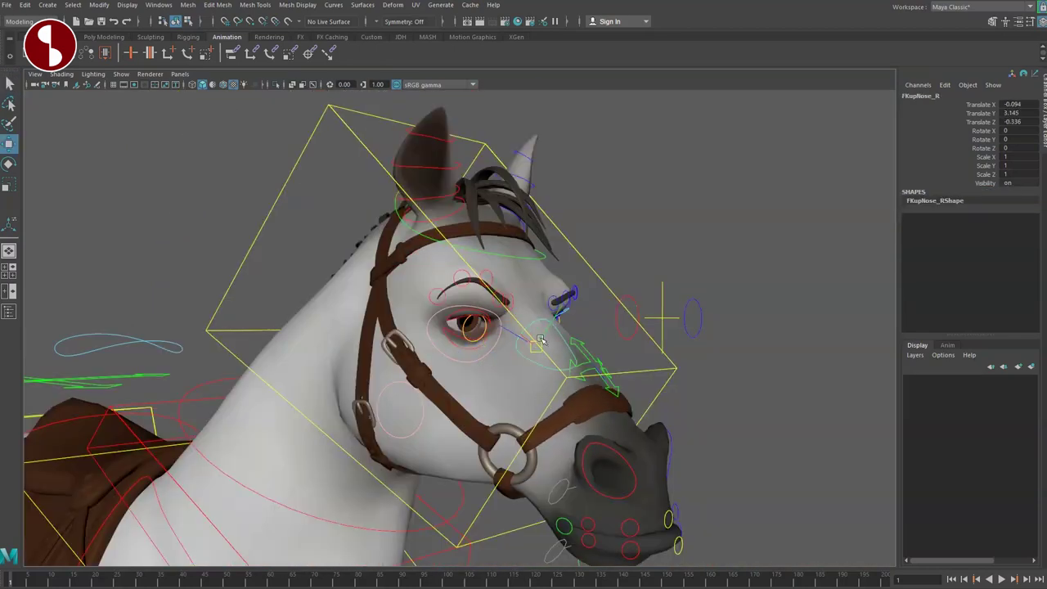
left_click_drag(507, 348, 504, 347)
left_click_drag(505, 347, 488, 335, "alt")
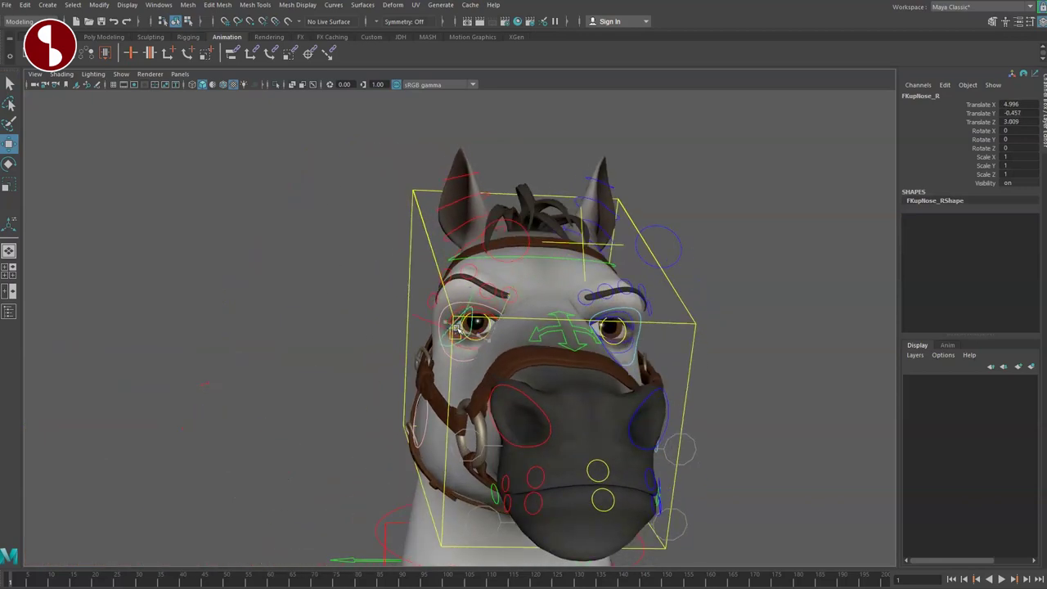
key("ctrl+z")
key("ctrl+z")
Step: Try moving and rotating further controls on the head, and undo the changes
left_click_drag(544, 413, 444, 385)
key("w")
left_click_drag(534, 302, 709, 313)
left_click_drag(483, 372, 567, 374, "alt")
key("ctrl+z")
key("ctrl+z")
key("ctrl+z")
key("ctrl+z")
left_click(545, 309)
key("e")
left_click_drag(506, 333, 564, 414)
key("ctrl+z")
key("ctrl+z")
Step: Try bending the right ear with its FK ear controls, and undo the change
key("q")
right_click_drag(564, 414, 587, 430, "alt")
left_click_drag(586, 430, 572, 383, "alt")
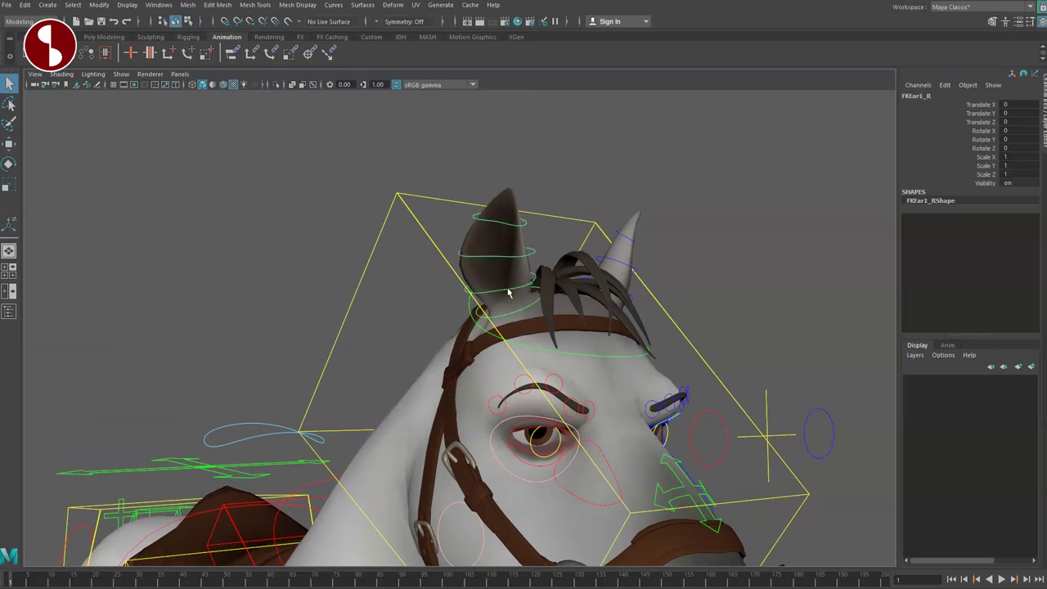
mouse_move(513, 257)
left_mouse_down()
mouse_move(505, 236)
mouse_move(523, 260)
left_mouse_up()
key("ctrl+z")
key("q")
Step: Try swinging the jaw control FKJaw_M wide open to about Rotate Z 29.2 and closing it again
left_click_drag(552, 325, 517, 365, "alt")
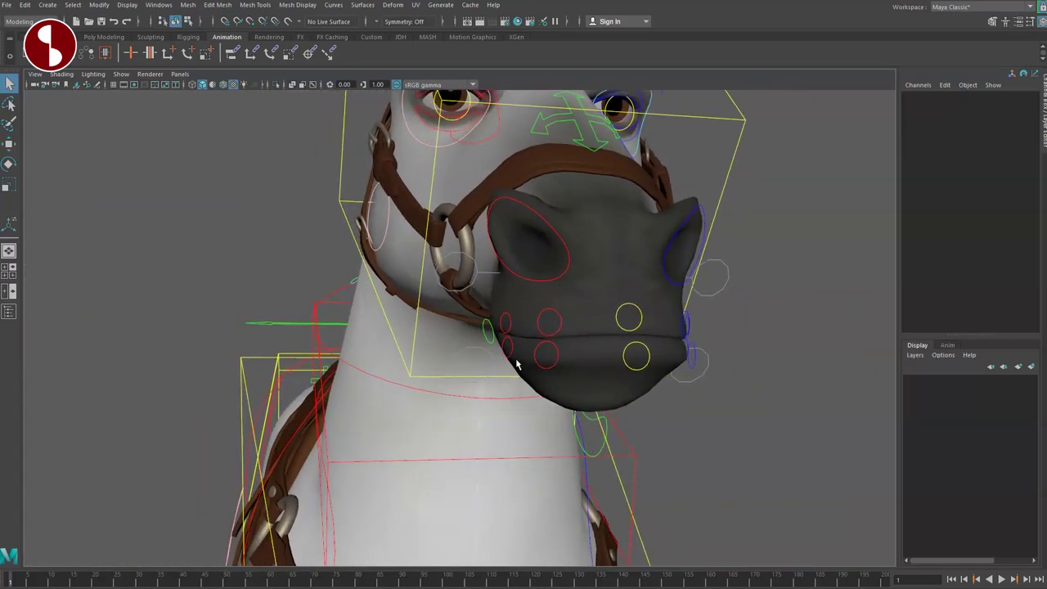
left_click(599, 451)
key("e")
left_click_drag(489, 213, 519, 239)
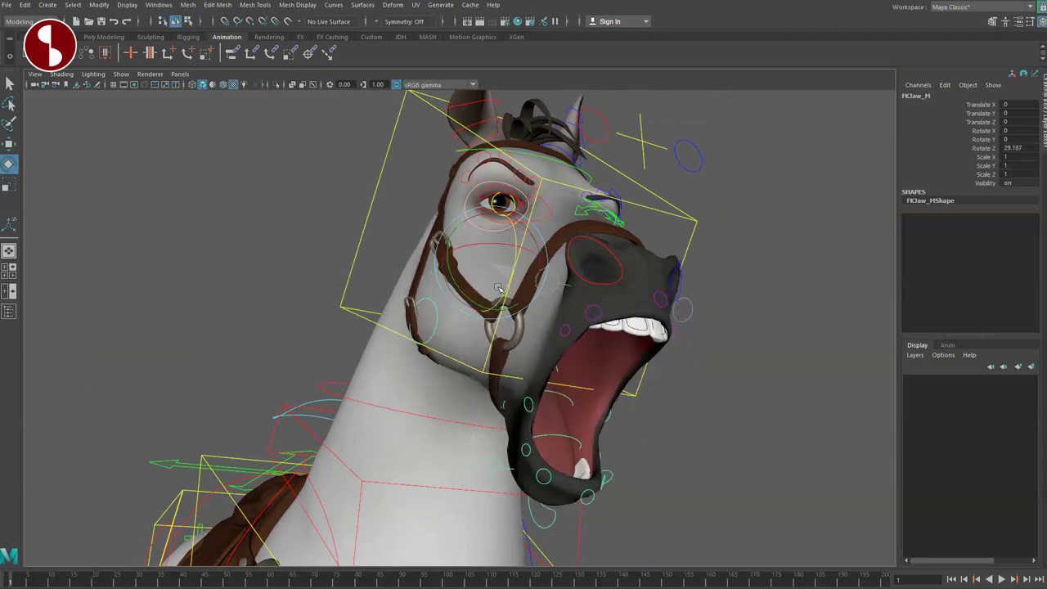
left_click_drag(530, 246, 531, 243)
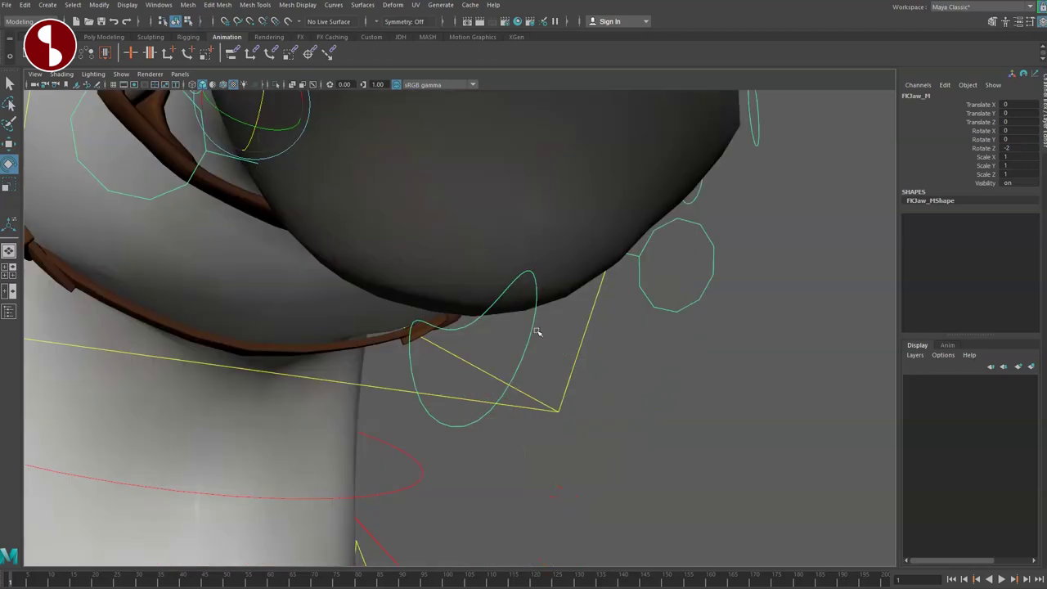
Step: Open the mouth slightly by rotating FKJaw_M to about Rotate Z 2.8
left_click_drag(537, 332, 502, 355, "alt")
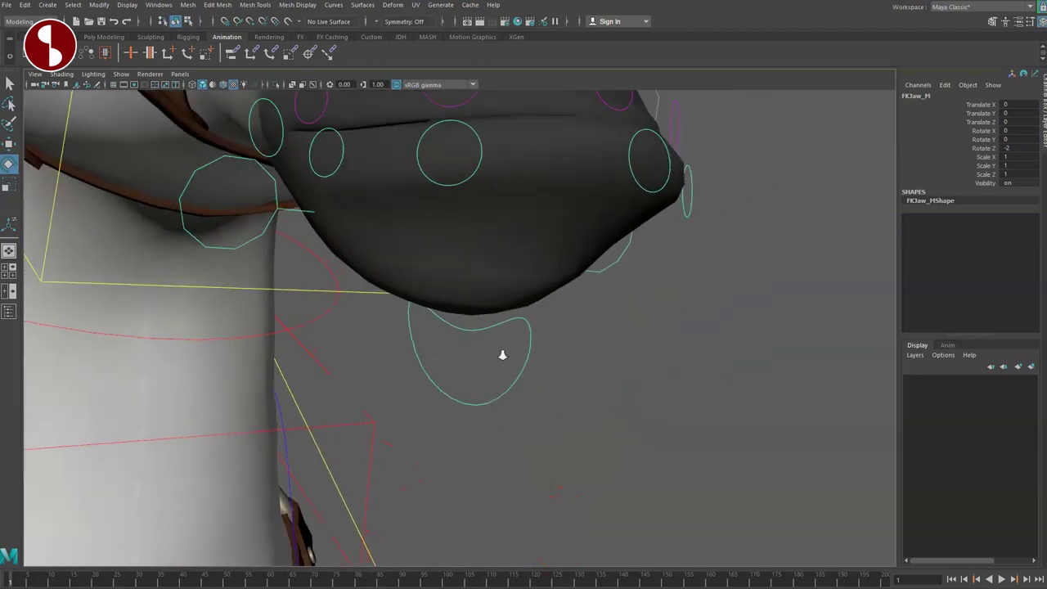
right_click_drag(502, 355, 622, 385, "alt")
left_click_drag(621, 385, 458, 257, "alt")
left_click_drag(424, 172, 530, 308)
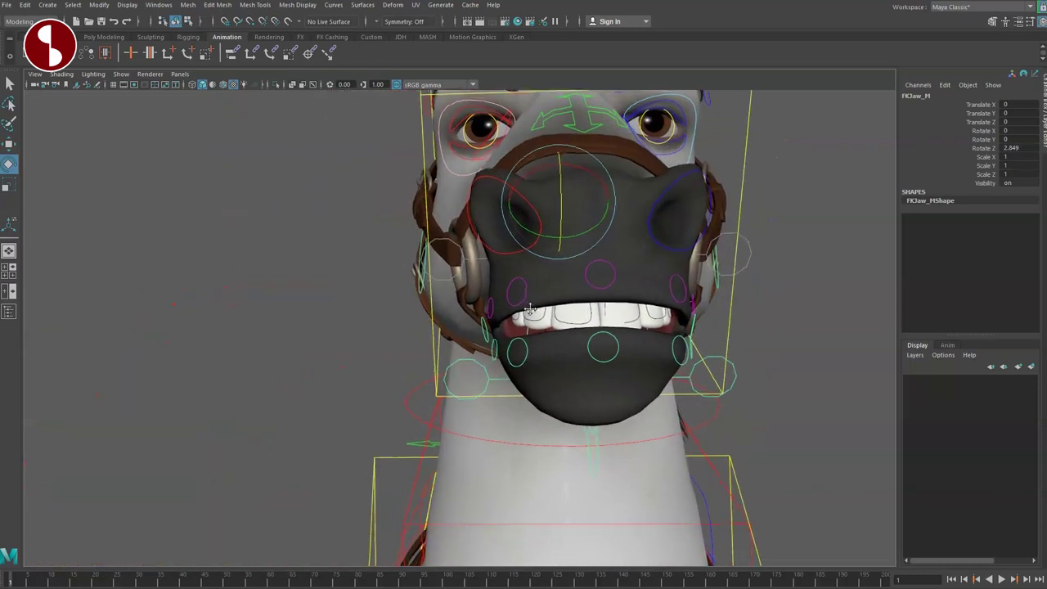
Step: Raise the centre upper lip control FKLipCenterUp_M to expose the front teeth
right_click_drag(530, 308, 591, 357, "alt")
key("q")
left_click(616, 296)
key("w")
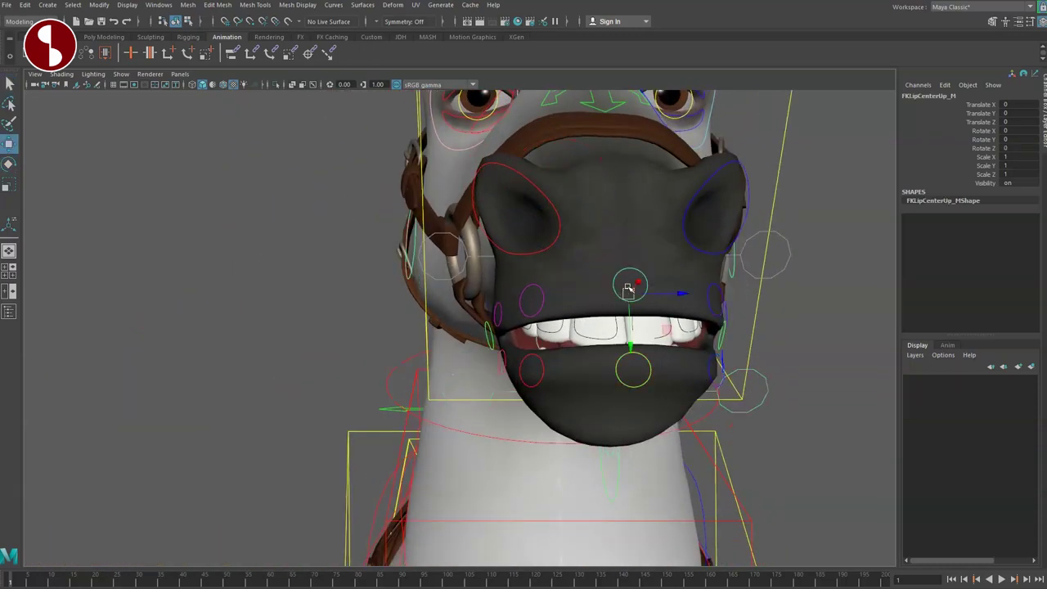
left_click_drag(628, 293, 602, 278)
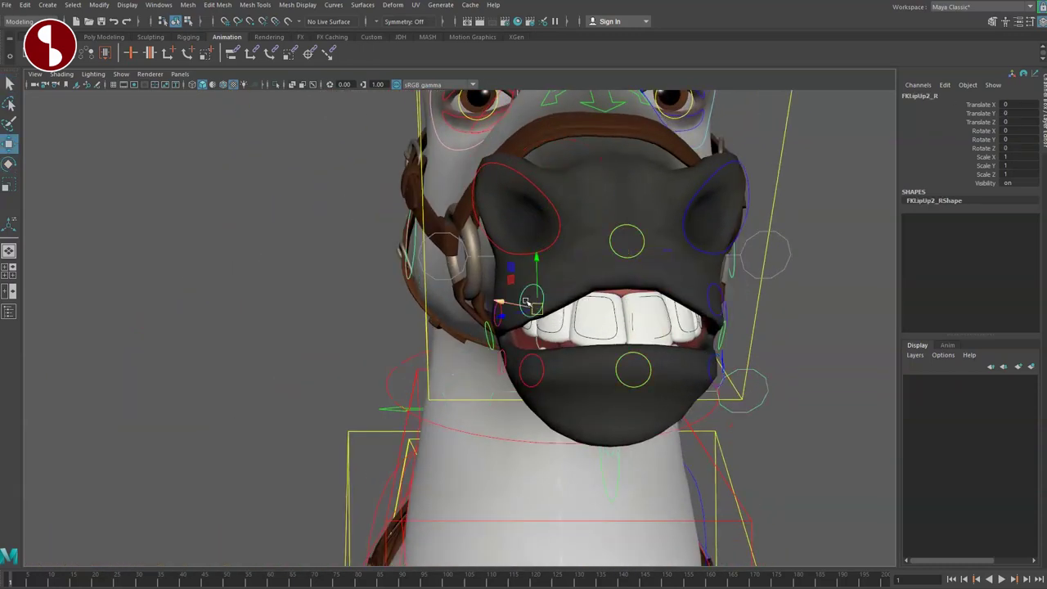
Step: Raise the right upper lip controls, moving FKLipUp1_R to about Translate X 1.6, Y 2.1, Z 0.1
middle_click_drag(528, 302, 535, 278)
mouse_move(582, 316)
middle_mouse_down()
mouse_move(546, 296)
mouse_move(610, 300)
mouse_move(579, 304)
mouse_move(596, 314)
middle_mouse_up()
key("ctrl+z")
key("q")
left_click_drag(595, 314, 491, 272, "alt")
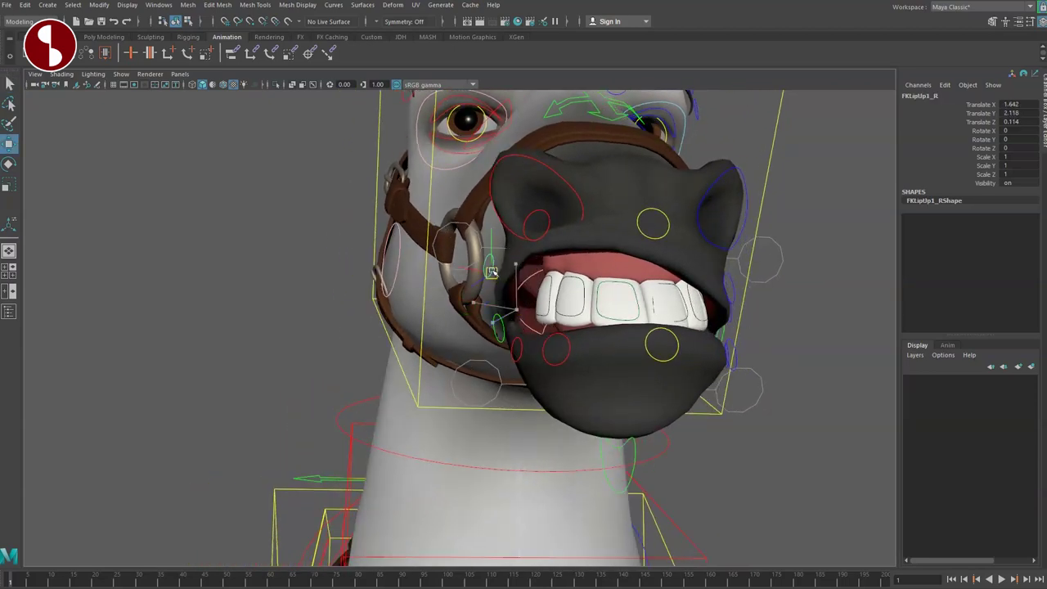
Step: Pull the right lip corner FKLipCorner_R outwards to about Translate X 3.0, Y 0.3, Z 0.7
left_click(488, 333)
key("w")
left_click(501, 332)
left_click_drag(505, 326, 460, 323)
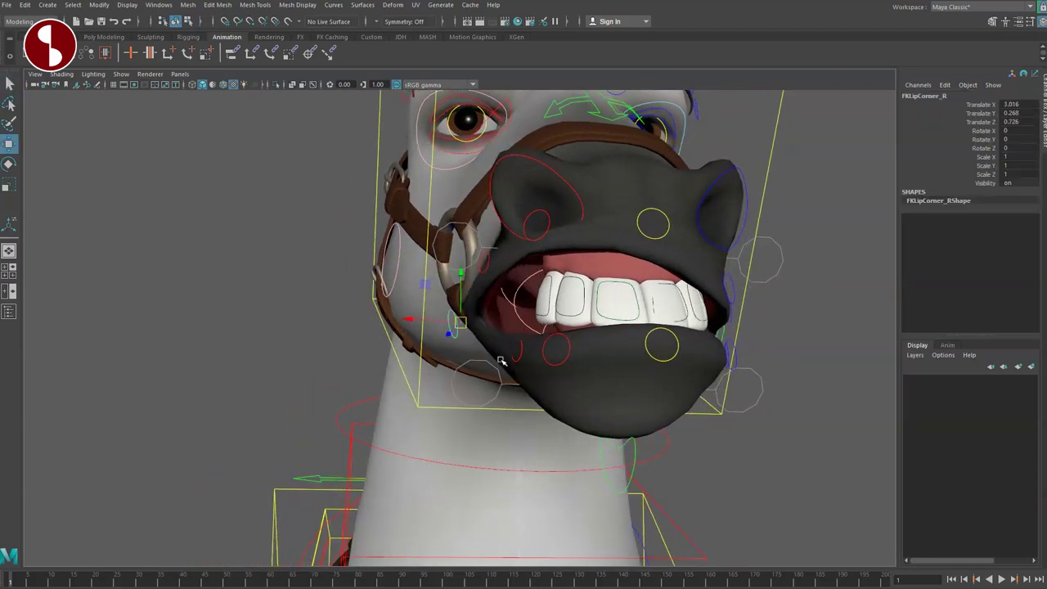
Step: Pull the lower lip controls down to expose the lower teeth
left_click_drag(519, 345, 495, 385)
left_click_drag(555, 363, 723, 463)
key("w")
left_click(708, 398)
Step: Move the lower tooth control FKtoothDown1_R to about Translate X -0.2, Y 0.6, Z -0.4, and rotate lower teeth out of line
left_click_drag(641, 421, 636, 423)
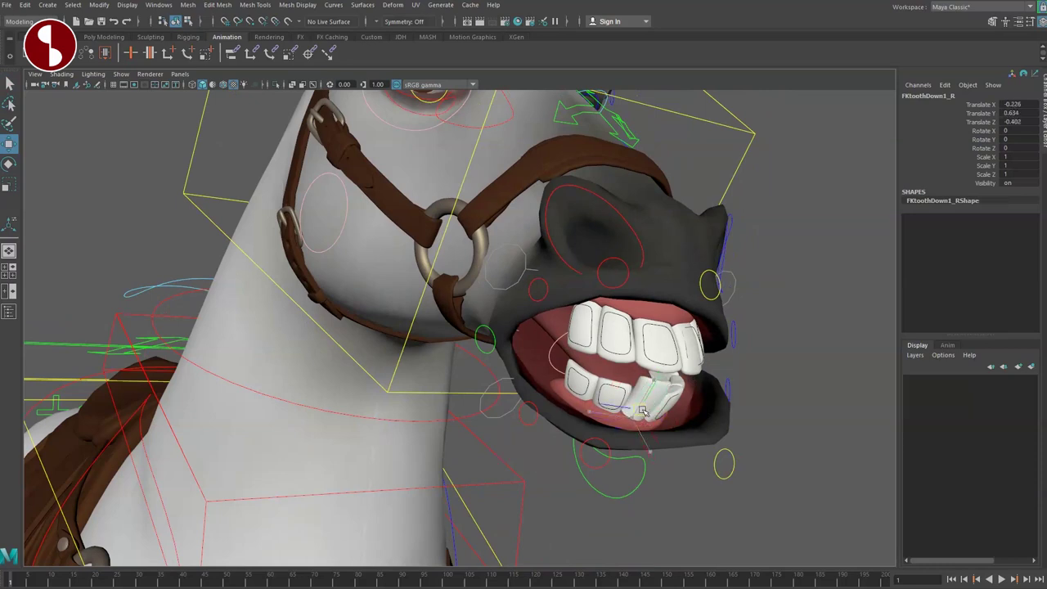
key("e")
left_click_drag(646, 412, 560, 468)
key("w")
left_click_drag(597, 429, 504, 351)
Step: Move and rotate individual upper teeth out of alignment, and check the crooked teeth from several angles
key("q")
key("e")
key("w")
key("q")
left_click(605, 319)
left_click(610, 301)
key("w")
left_click(585, 330)
key("e")
left_click(536, 306)
key("w")
left_click_drag(517, 273, 725, 439, "alt")
left_click(685, 470)
left_click_drag(685, 470, 653, 455, "alt")
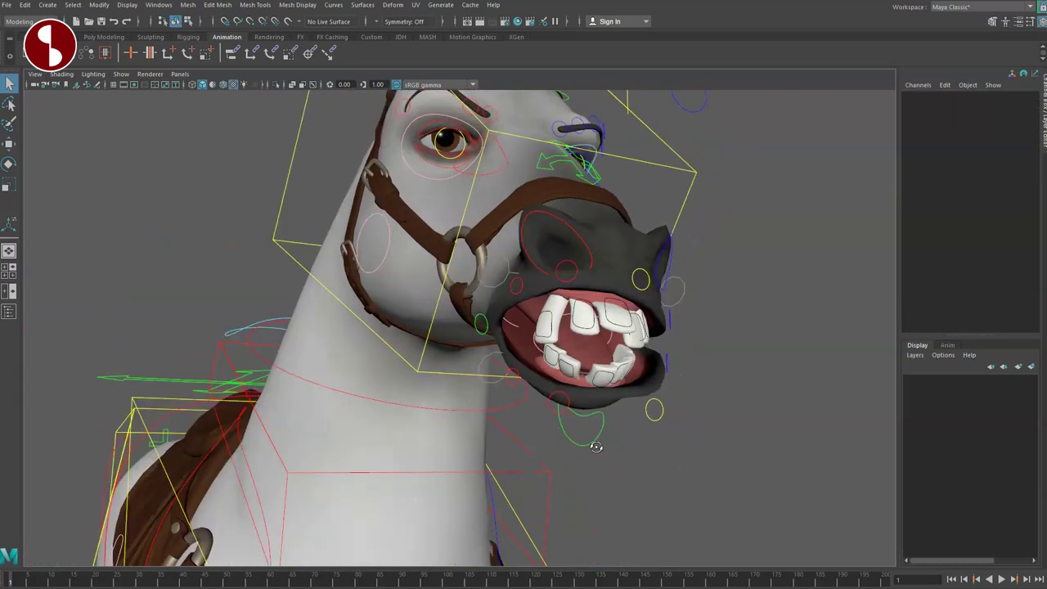
Step: Review the Stretchy and Neck Global attributes of the head control IKSplineNeck3_M
left_click(595, 442)
middle_click_drag(592, 247, 649, 348, "alt")
left_click(711, 268)
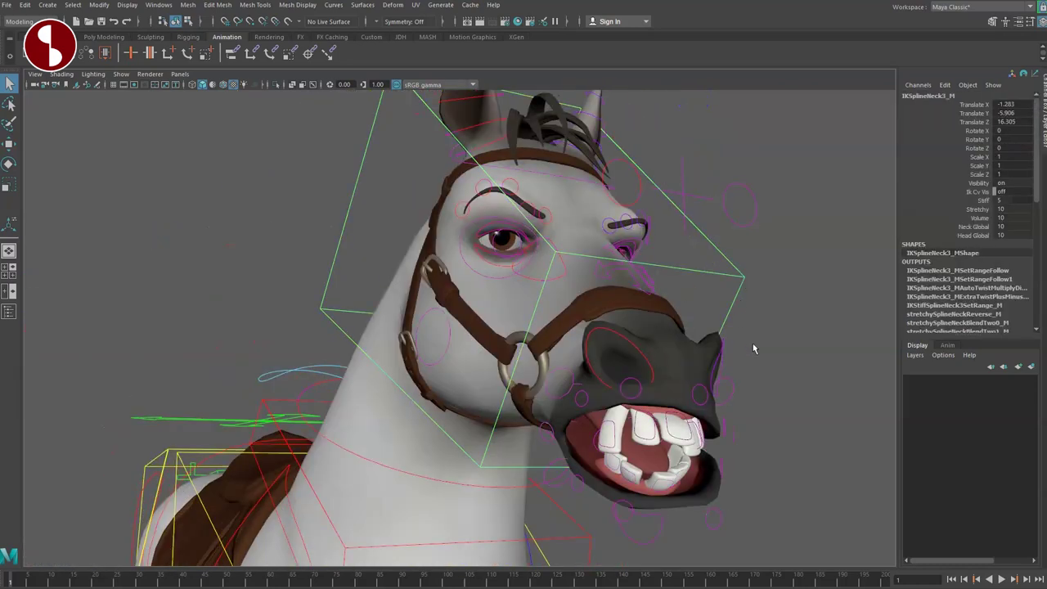
left_click(946, 211)
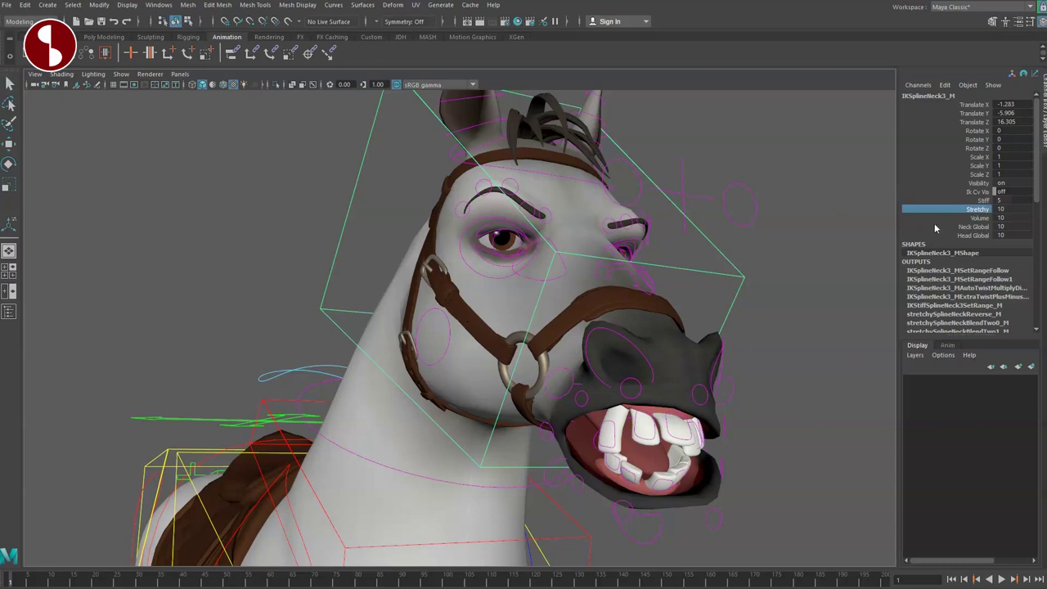
left_click(942, 227)
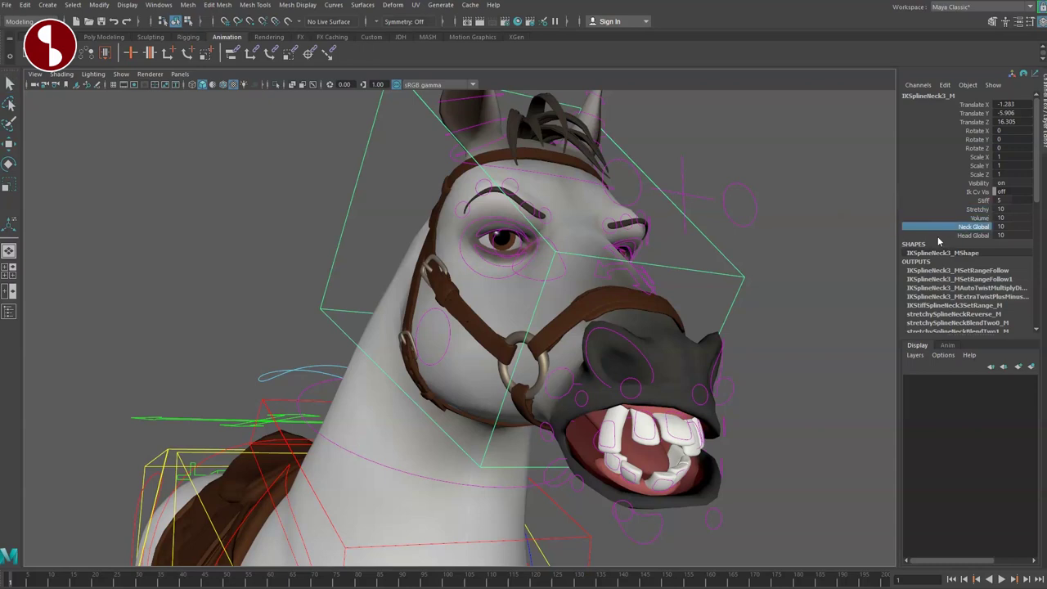
left_click_drag(659, 317, 698, 321, "alt")
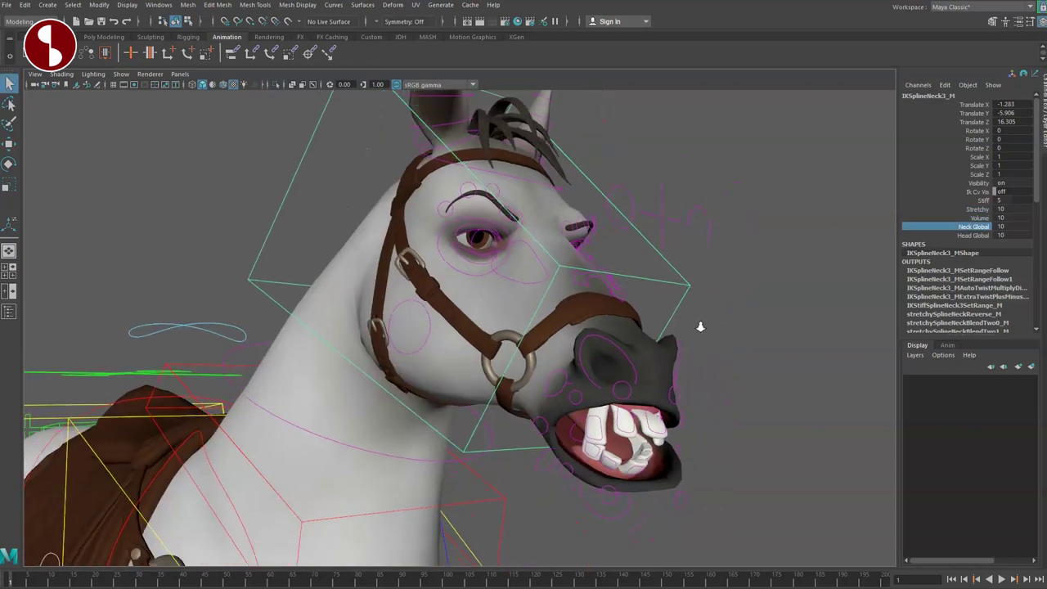
left_click(735, 339)
Step: Try scaling the right nostril control FKnose_R, and undo the change
left_click_drag(567, 368, 601, 376, "alt")
right_click_drag(552, 355, 601, 394, "alt")
left_click_drag(601, 394, 582, 379, "alt")
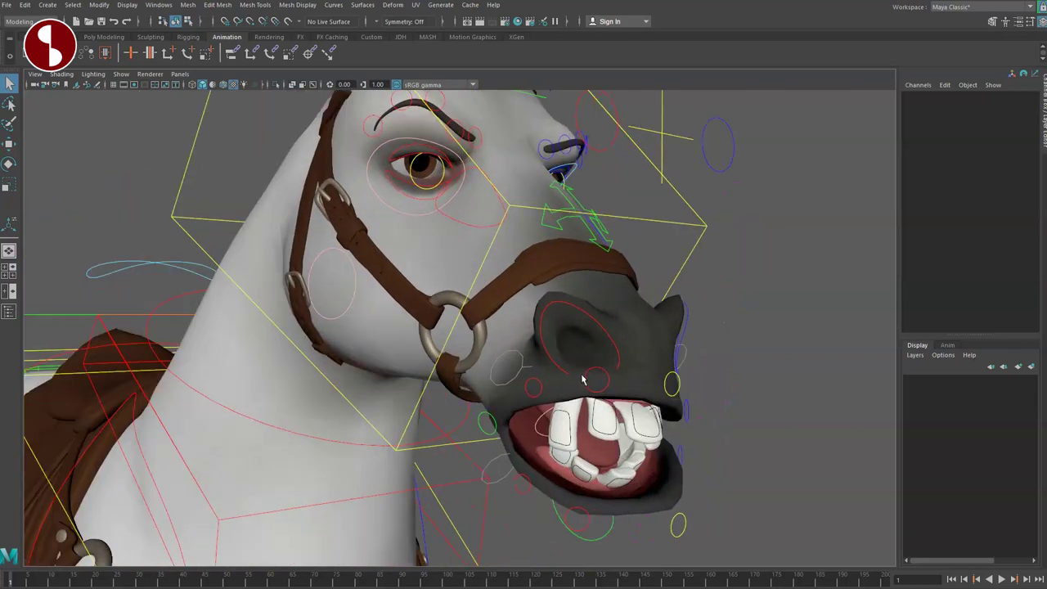
left_click(583, 313)
mouse_move(583, 314)
left_mouse_down("alt")
mouse_move(603, 328)
mouse_move(563, 266)
mouse_move(578, 298)
left_mouse_up("alt")
key("ctrl+z")
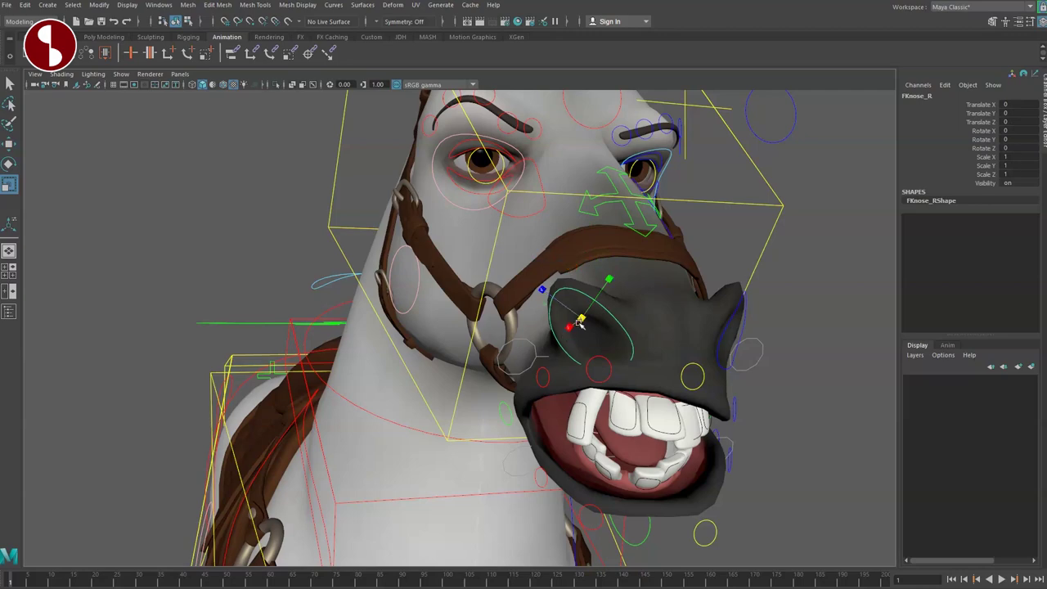
key("q")
Step: Rotate the lower teeth control FKteethLower_M to about Rotate Z -8, try moving it, and undo the move
mouse_move(578, 373)
left_mouse_down("alt")
mouse_move(695, 416)
mouse_move(516, 218)
mouse_move(507, 311)
mouse_move(496, 341)
mouse_move(470, 352)
mouse_move(571, 360)
mouse_move(586, 374)
left_mouse_up("alt")
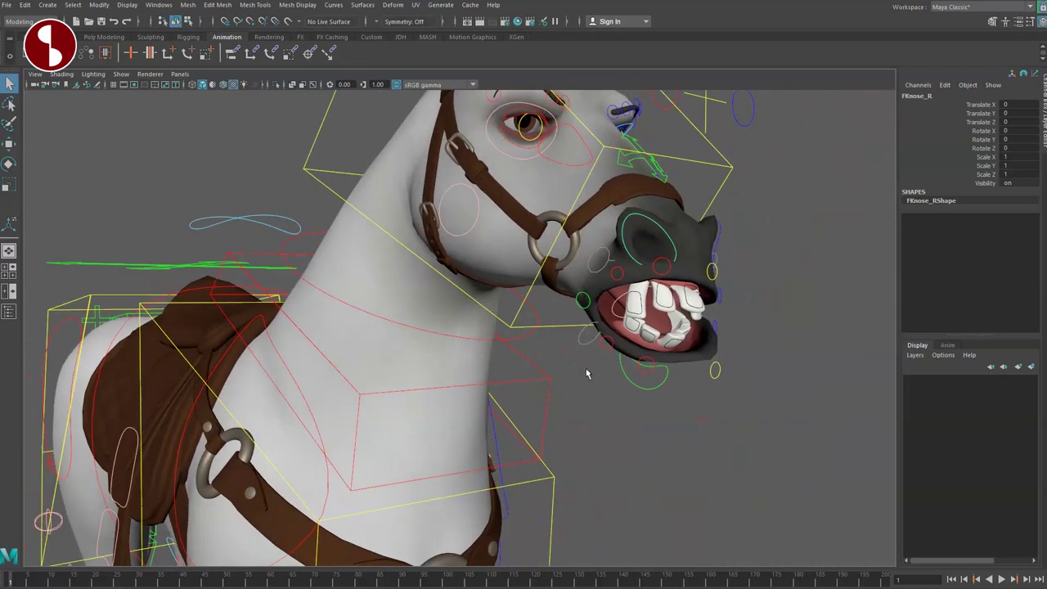
key("e")
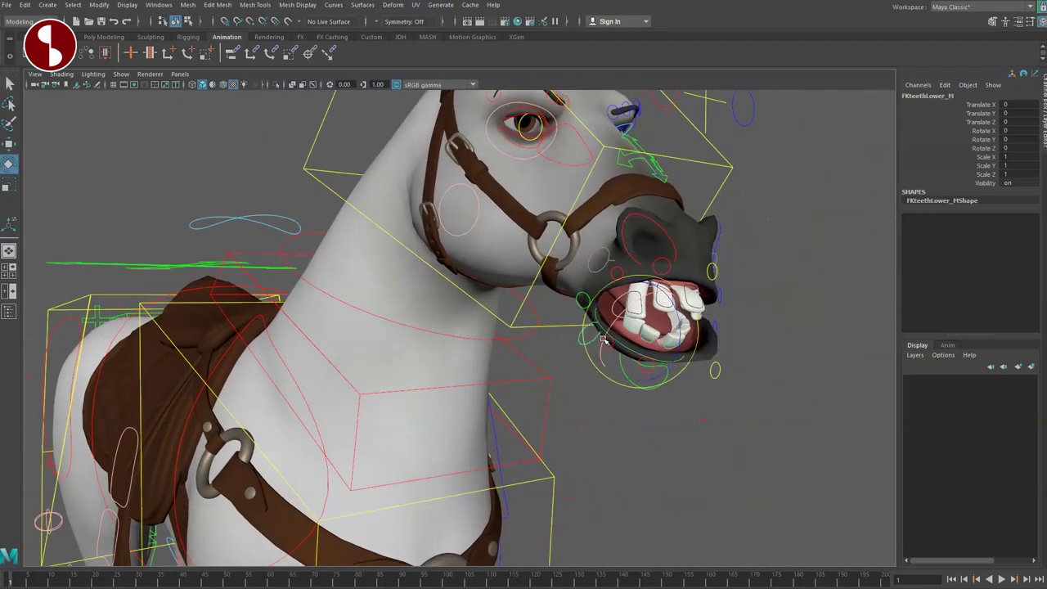
key("w")
left_click_drag(671, 312, 650, 337)
key("ctrl+z")
key("q")
left_click_drag(680, 399, 725, 306, "alt")
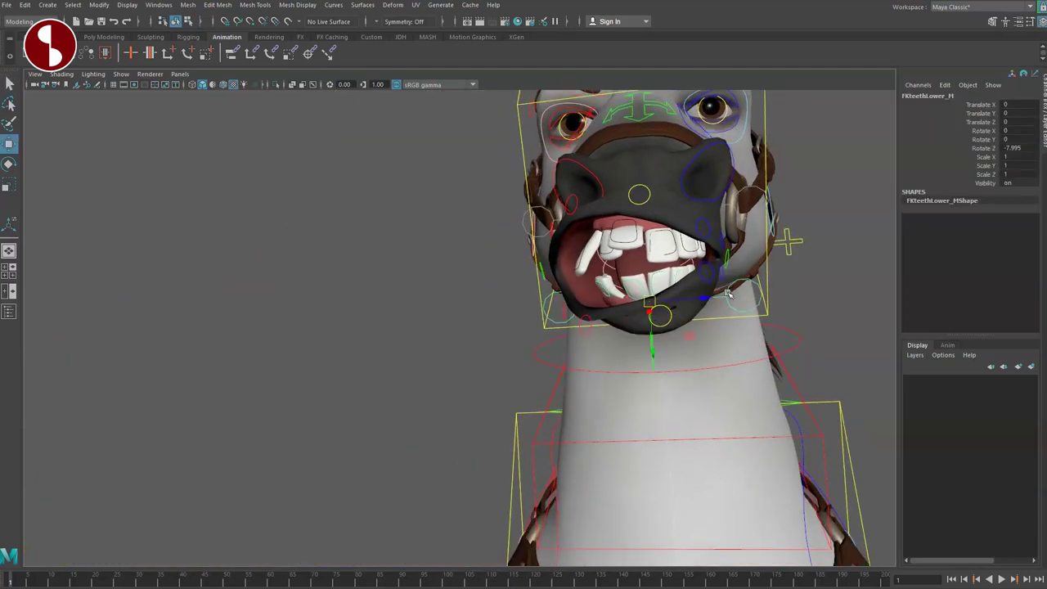
Step: Rotate the jaw control FKJaw_M to pose the horse's mouth, and clear the selection
left_click_drag(708, 270, 736, 287, "alt")
key("w")
left_click(782, 246)
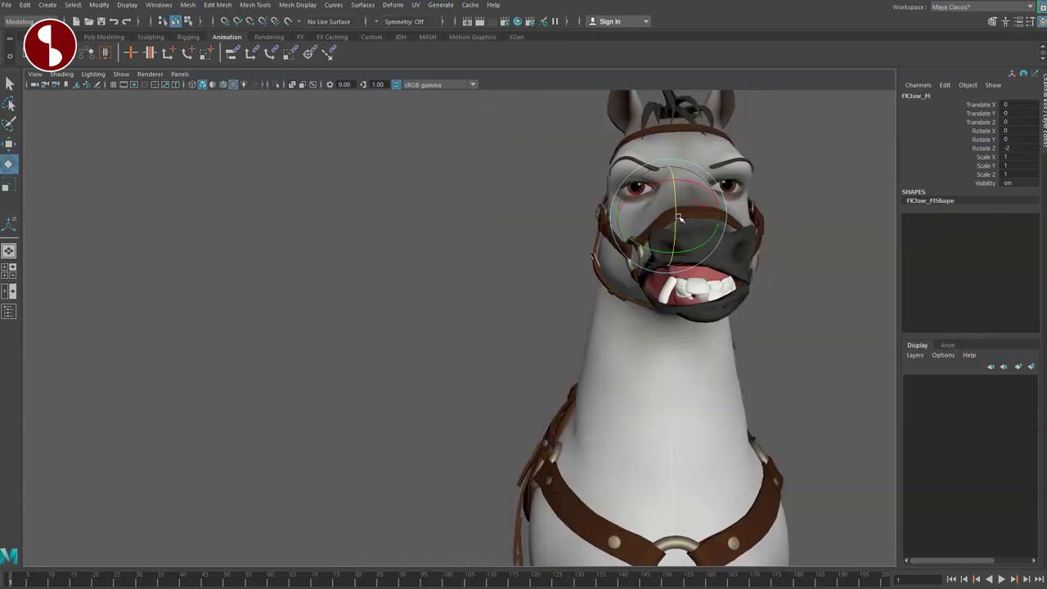
mouse_move(646, 246)
left_mouse_down()
mouse_move(669, 221)
mouse_move(659, 234)
left_mouse_up()
key("q")
left_click(493, 292)
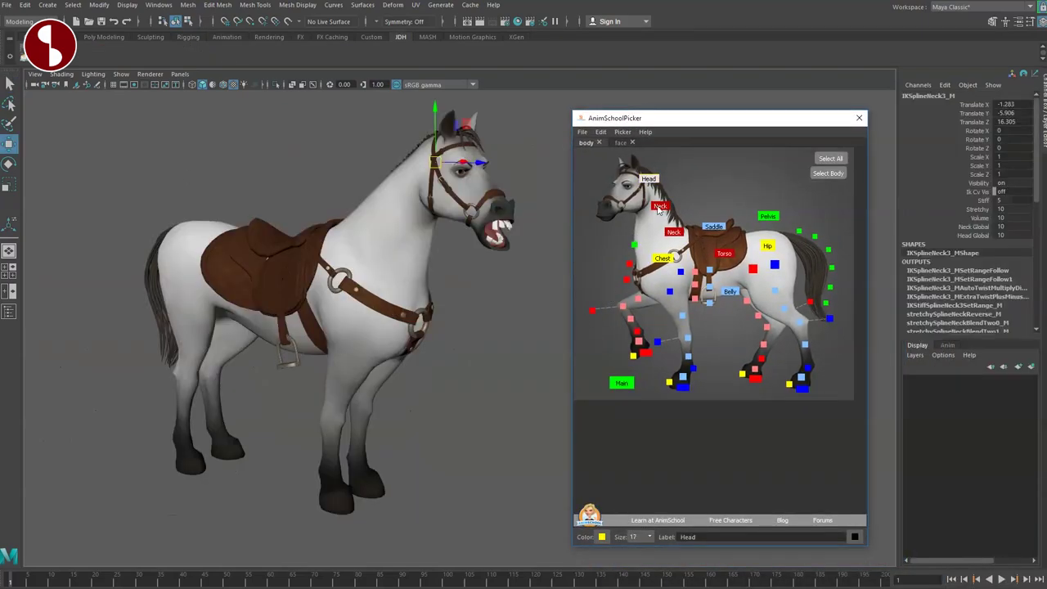
Step: Check the AnimSchoolPicker body page by selecting the two neck, saddle, pelvis and hip controls
left_click(658, 210)
left_click(674, 234)
left_click(711, 230)
left_click(769, 220)
left_click(767, 251)
left_click(767, 248)
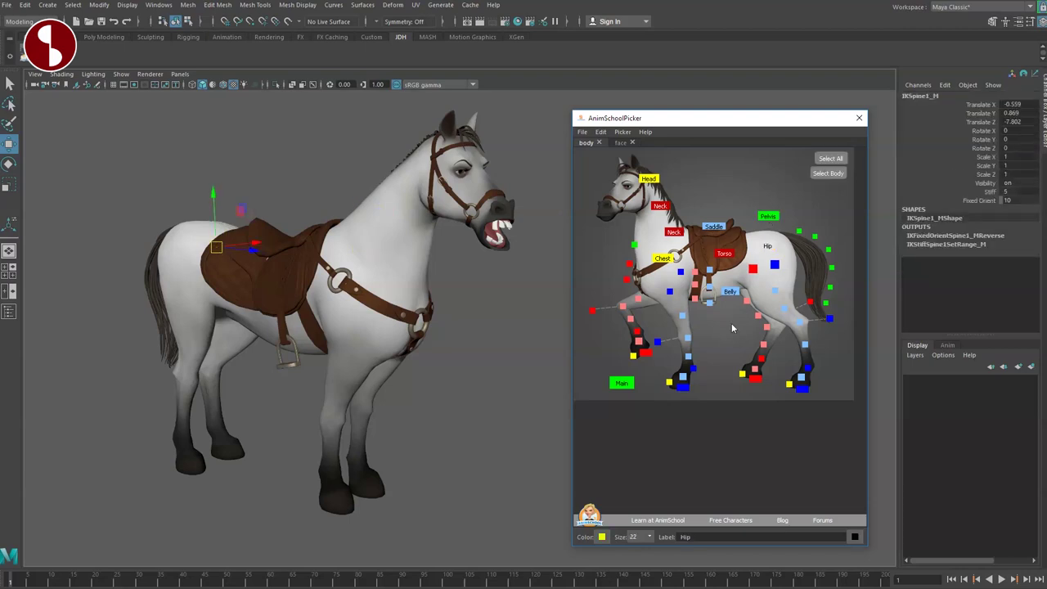
Step: Pick the belly and right stirrup controls in the picker, try moving the stirrup FKstirrup1_R, and undo the move
left_click(728, 294)
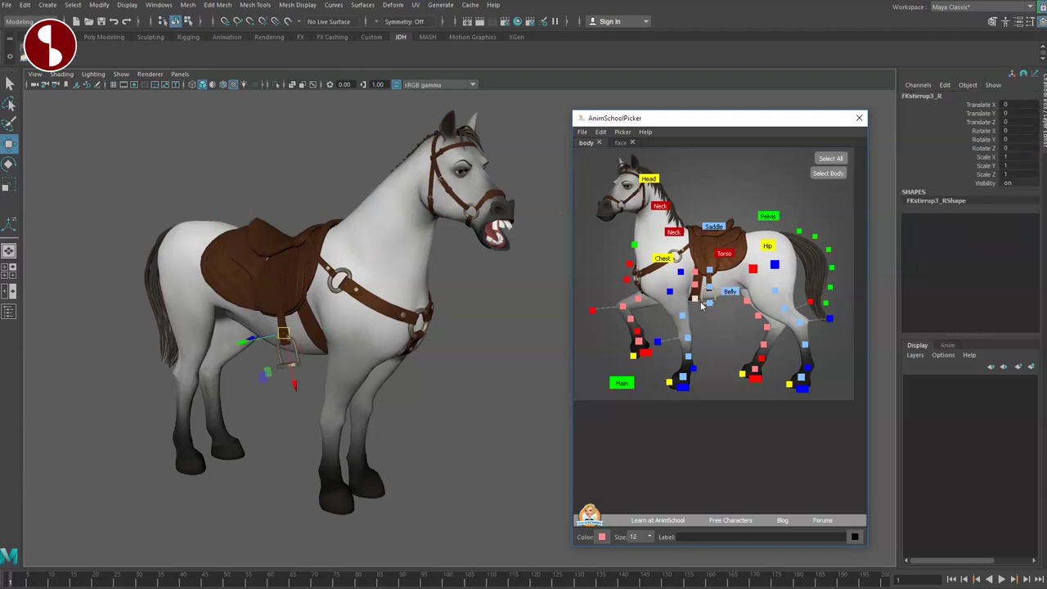
left_click(695, 297)
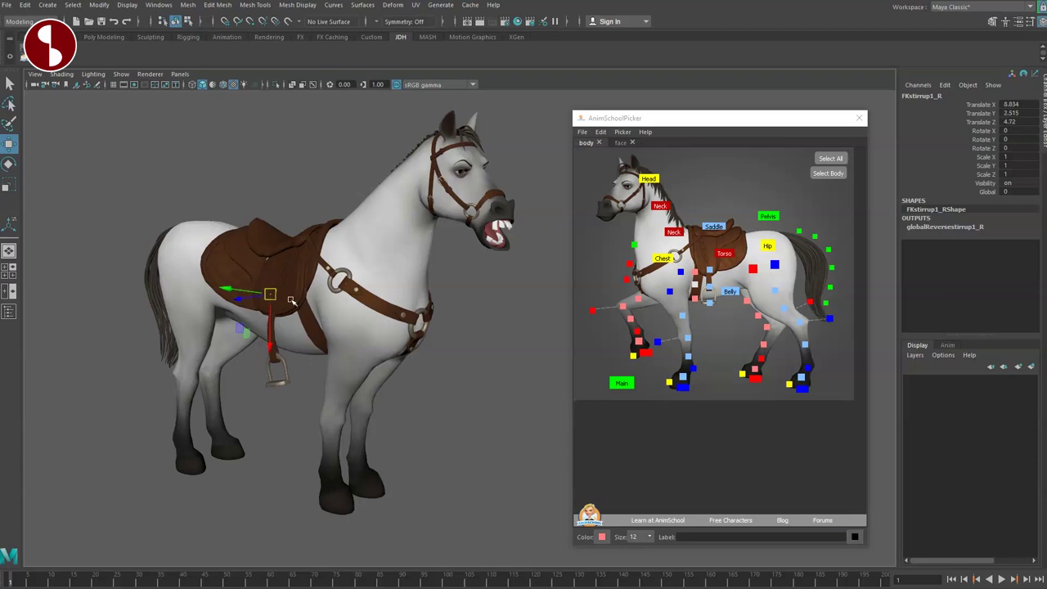
left_click(552, 335)
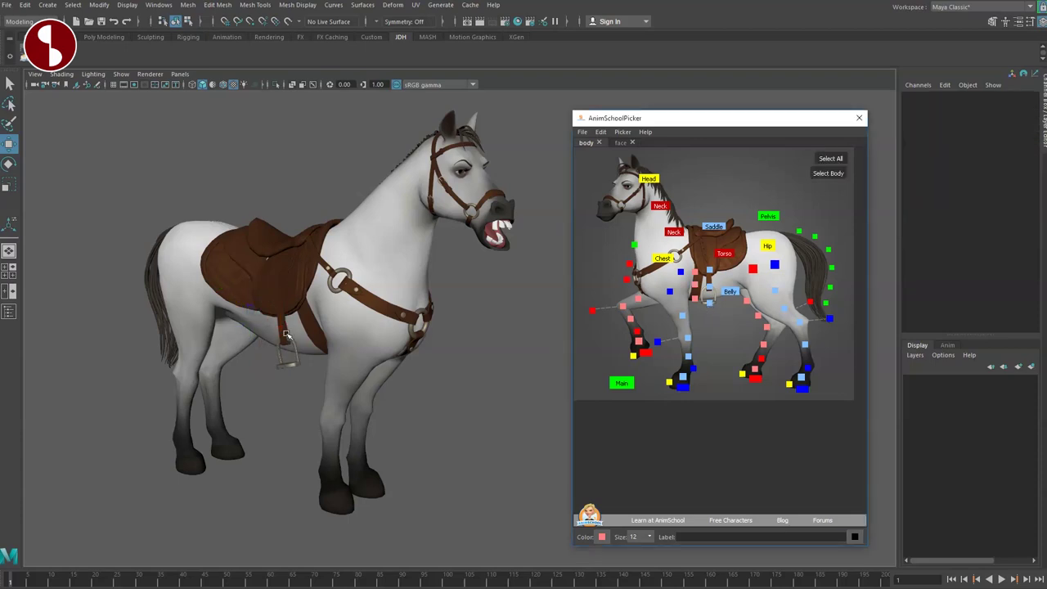
Step: Check the Main, right hind foot IKLeg2_R and pole vector PoleLeg2_R picker controls, and clear the selection
left_click(618, 386)
left_click(755, 378)
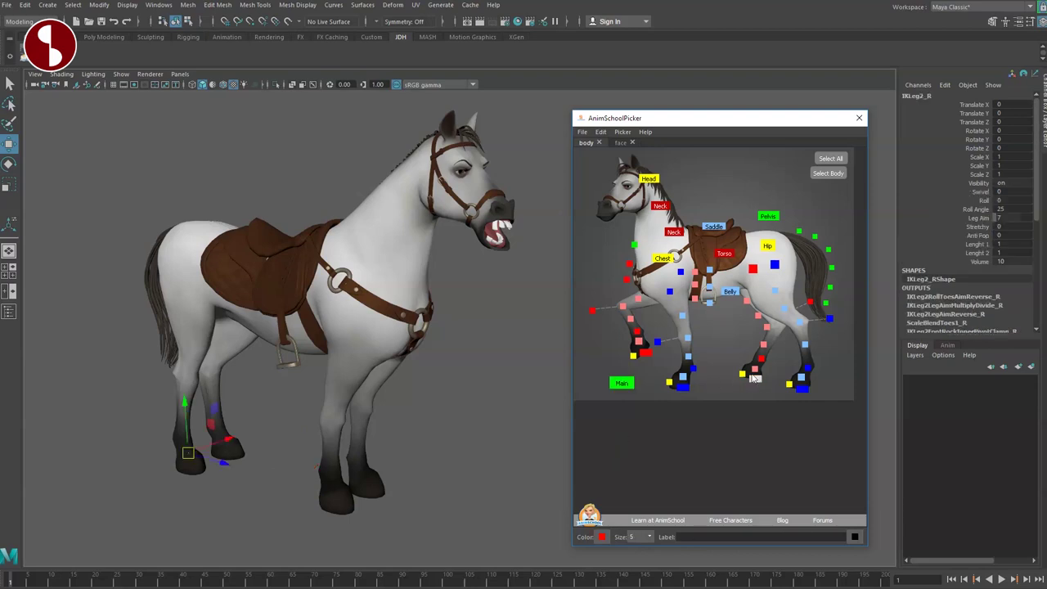
left_click(812, 304)
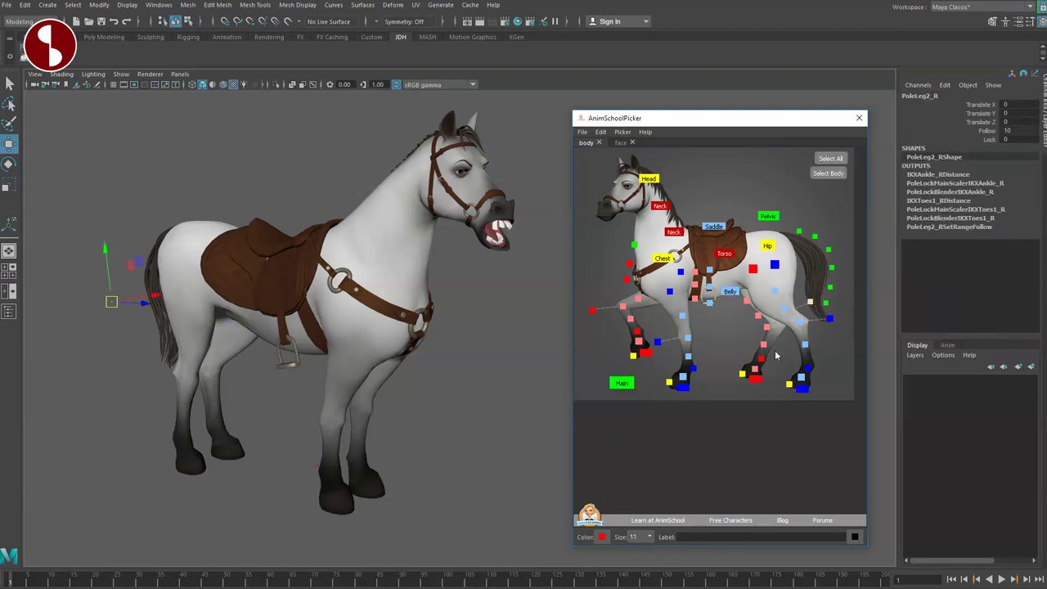
key("e")
key("w")
key("q")
left_click(459, 372)
Step: Examine the horse's expression and crooked teeth from the front, the side and close up inside the open mouth
left_click_drag(424, 383, 359, 375, "alt")
middle_click_drag(360, 376, 325, 432, "alt")
right_click_drag(325, 432, 415, 360, "alt")
middle_click_drag(415, 360, 487, 467, "alt")
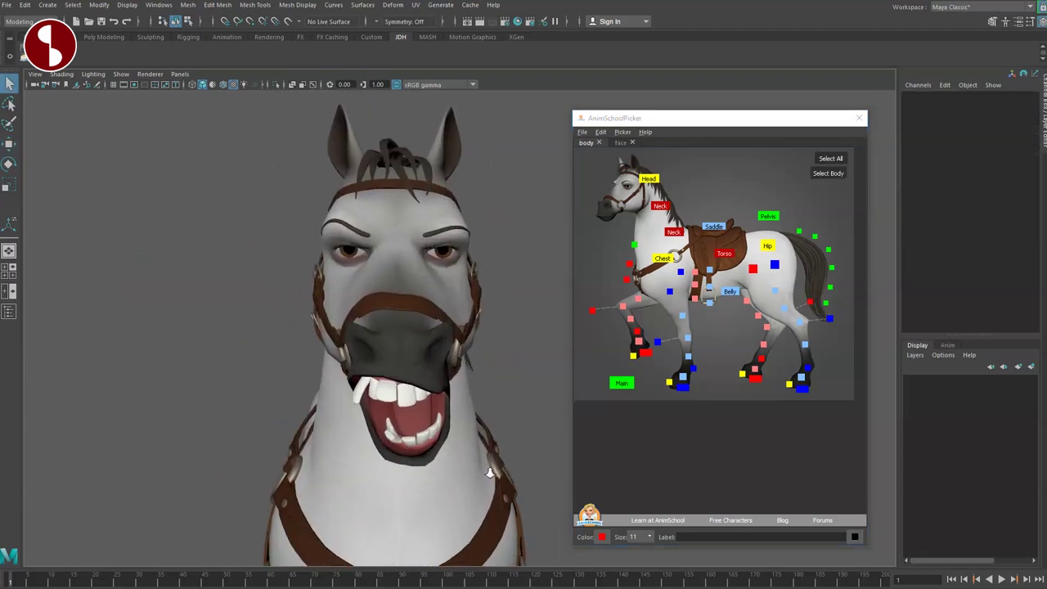
left_click_drag(487, 467, 523, 454, "alt")
middle_click_drag(524, 454, 404, 432, "alt")
left_click_drag(404, 432, 442, 428, "alt")
middle_click_drag(442, 428, 408, 436, "alt")
left_click_drag(407, 436, 424, 489, "alt")
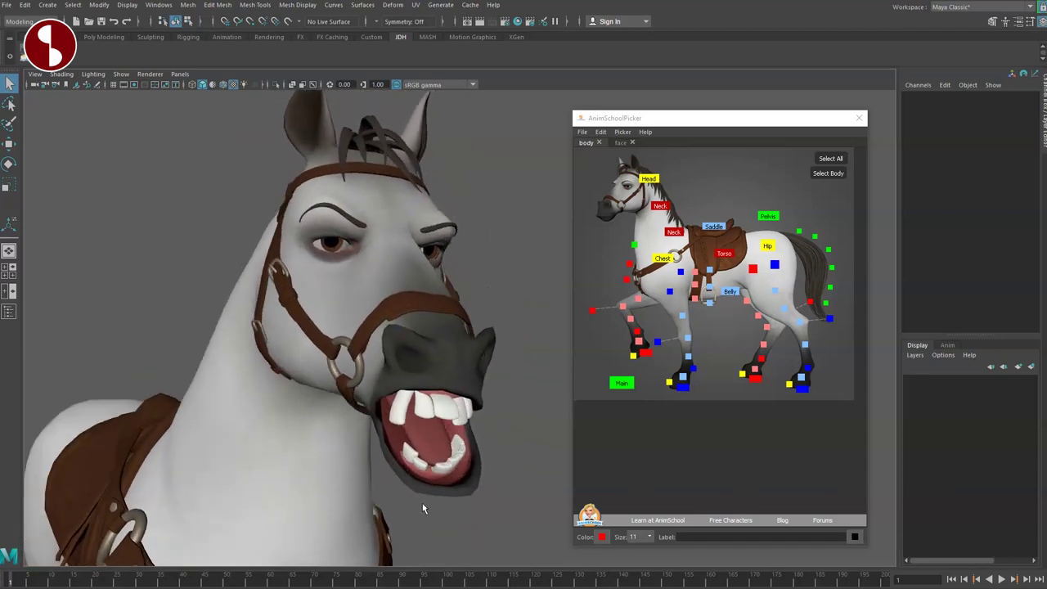
scroll(400, 475, "up", 10)
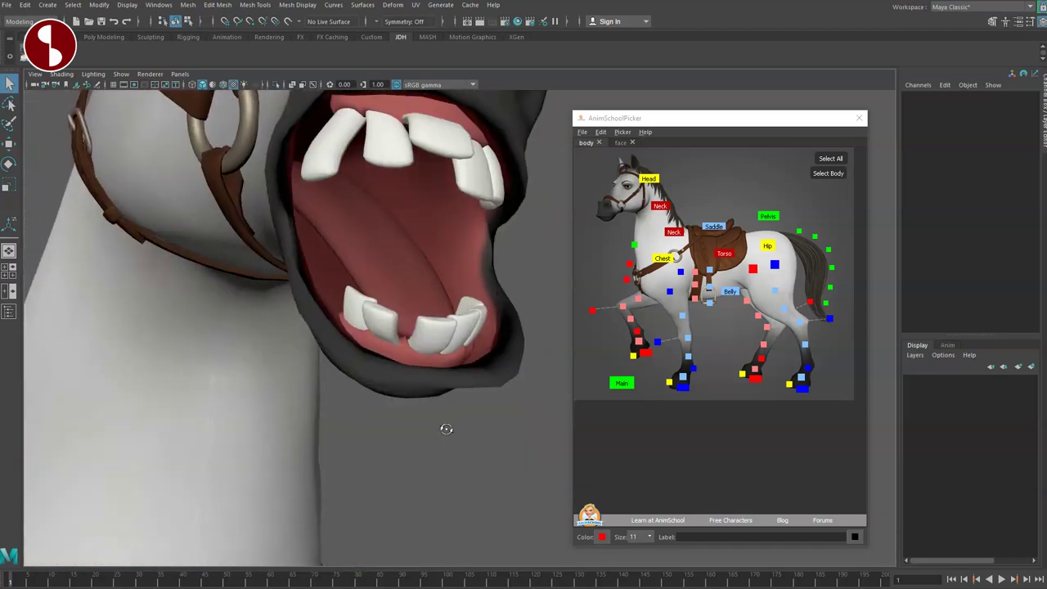
left_click_drag(449, 450, 452, 472, "alt")
Step: Select the tongue controls including FKtongue3_M, and rotate and move them to bring the tongue out of the mouth
key("alt+1")
left_click(369, 312)
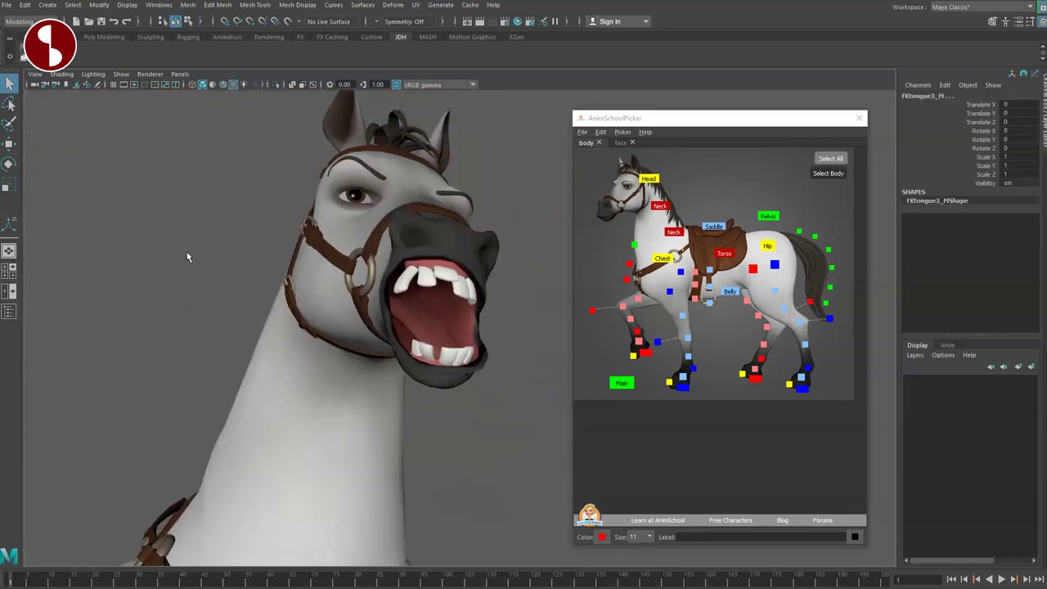
key("e")
left_click_drag(437, 300, 408, 304)
left_click_drag(385, 355, 509, 380, "alt")
key("w")
middle_click_drag(509, 380, 360, 340, "alt")
left_click_drag(360, 352, 313, 383, "alt")
left_click_drag(307, 318, 301, 323)
left_click_drag(309, 376, 418, 388, "alt")
middle_click_drag(445, 399, 283, 340, "alt")
Step: Move and rotate the controls nearer the tongue's tip to stretch and bend the tongue downward
key("alt+1")
left_click(493, 415)
key("alt+1")
left_click_drag(497, 400, 412, 449)
key("e")
left_click_drag(453, 410, 460, 437)
key("q")
Step: Adjust the tongue pose by moving a tongue control, with FKtongue4_M at about Translate X 11.1
key("alt+1")
left_click(415, 327)
key("alt+1")
key("w")
left_click_drag(414, 337, 455, 357)
key("e")
key("q")
Step: Clear the selection and examine the stretched, hanging tongue from the front, the side and up close
left_click_drag(483, 419, 329, 392, "alt")
middle_click_drag(330, 378, 470, 376, "alt")
right_click_drag(525, 364, 381, 350, "alt")
left_click_drag(381, 350, 335, 356, "alt")
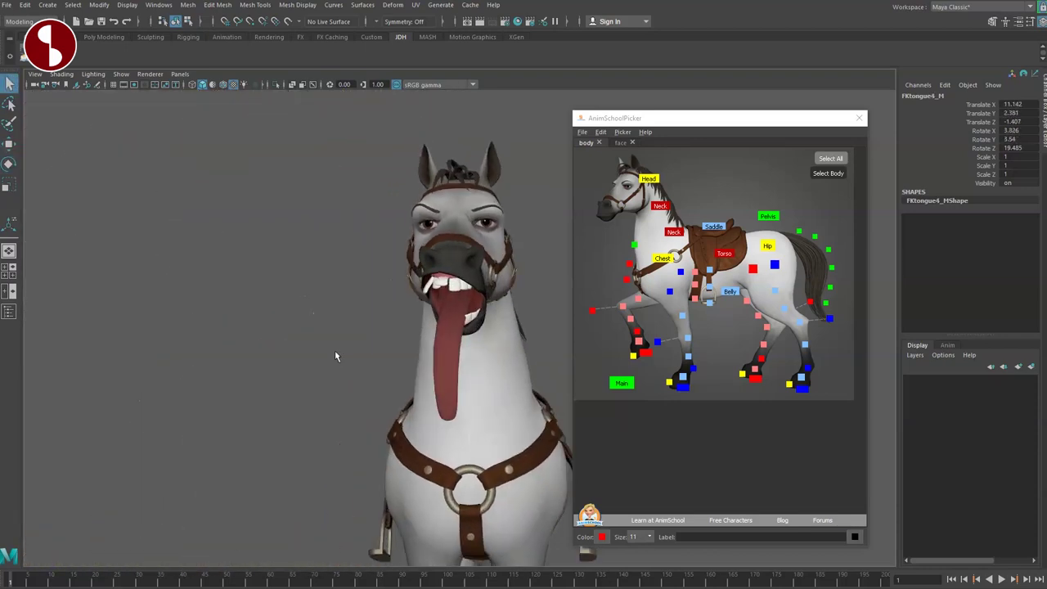
left_click(335, 355)
left_click_drag(415, 382, 365, 388, "alt")
middle_click_drag(364, 388, 270, 438, "alt")
scroll(270, 437, "up", 4)
left_click_drag(269, 438, 408, 429, "alt")
right_click_drag(408, 428, 381, 381, "alt")
middle_click_drag(381, 381, 378, 463, "alt")
right_click_drag(379, 463, 323, 407, "alt")
middle_click_drag(323, 407, 317, 373, "alt")
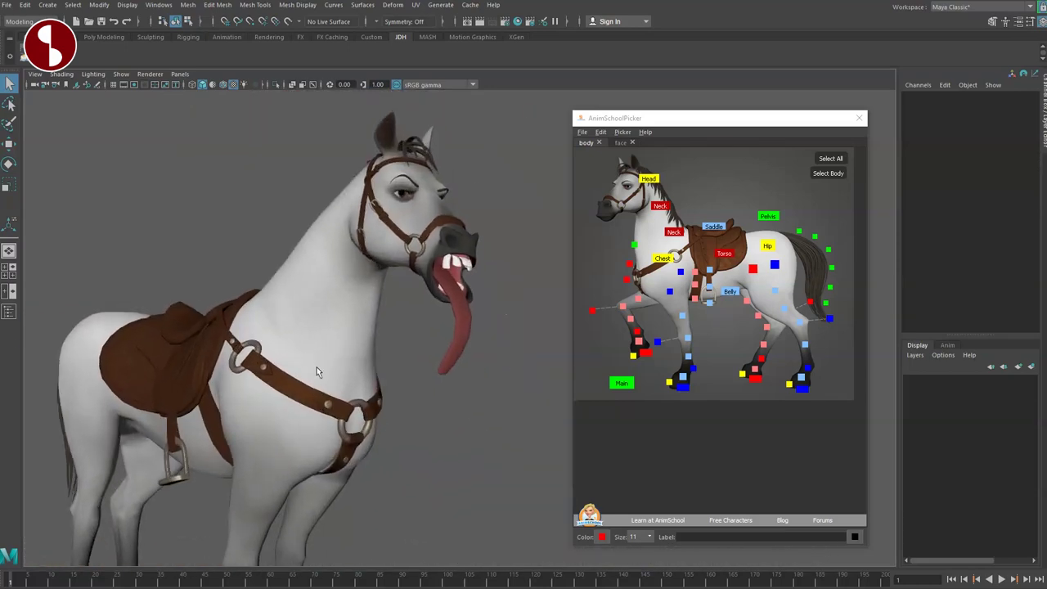
left_click_drag(317, 372, 260, 375, "alt")
middle_click_drag(260, 375, 274, 317, "alt")
right_click_drag(458, 425, 393, 397, "alt")
left_click_drag(392, 397, 425, 420, "alt")
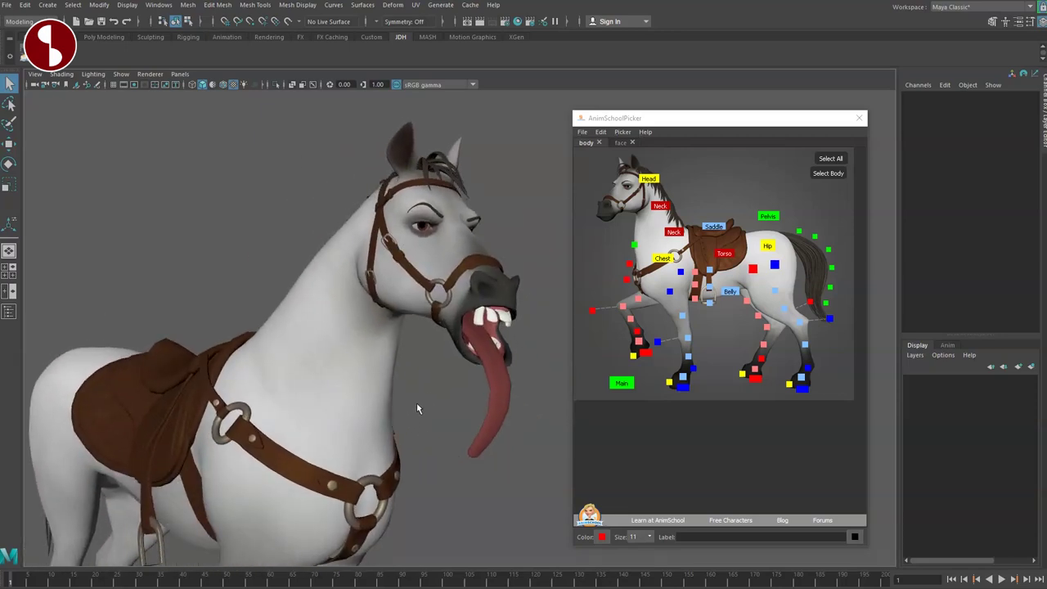
Step: Toggle the rig controls' display on and off, and inspect the whole posed horse from both sides
key("alt+1")
key("alt+1")
left_click_drag(411, 417, 393, 395, "alt")
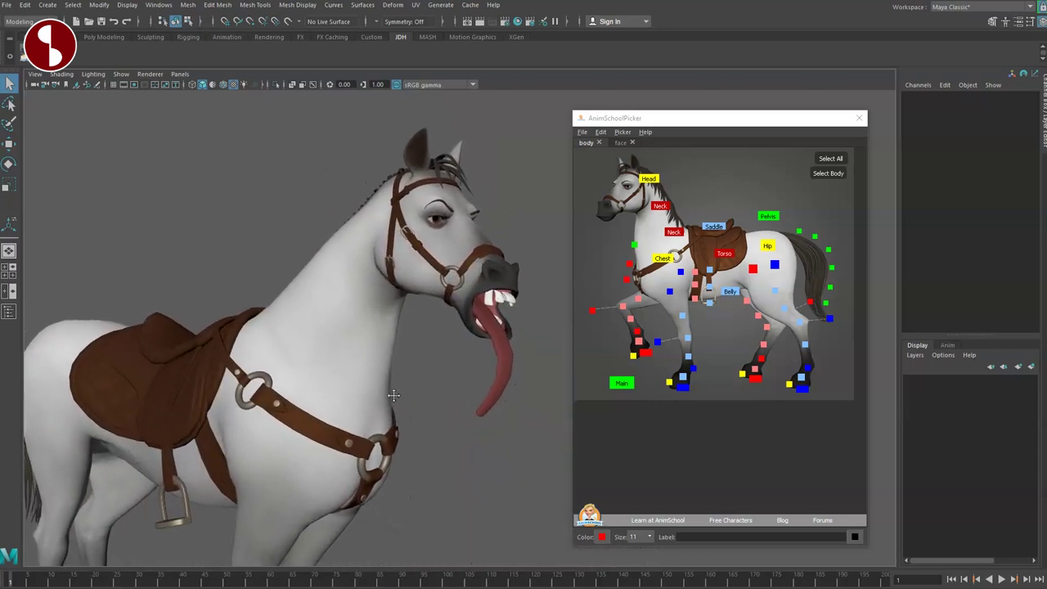
middle_click_drag(393, 395, 412, 373, "alt")
right_click_drag(373, 373, 321, 370, "alt")
middle_click_drag(342, 384, 368, 352, "alt")
right_click_drag(367, 352, 213, 299, "alt")
middle_click_drag(352, 361, 317, 352, "alt")
left_click_drag(319, 351, 158, 369, "alt")
middle_click_drag(157, 369, 135, 364, "alt")
right_click_drag(135, 364, 228, 426, "alt")
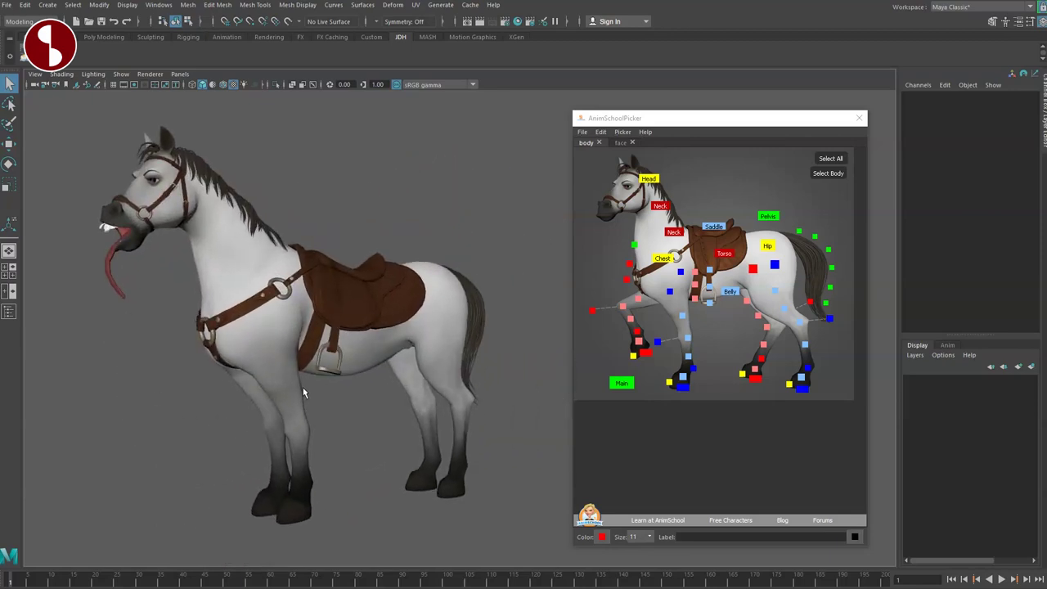
left_click_drag(301, 395, 394, 340, "alt")
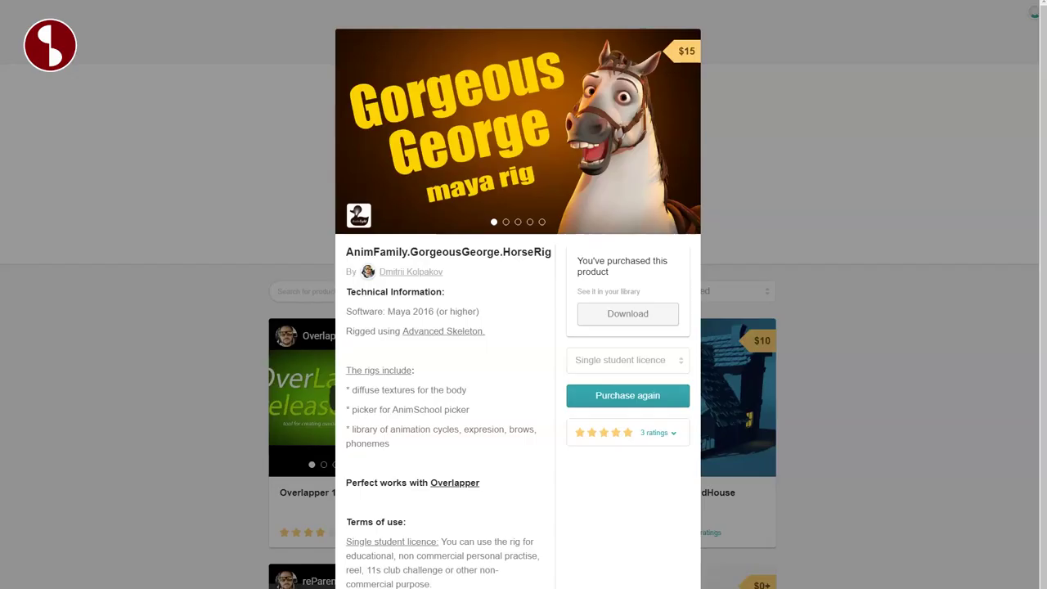
Step: In the browser, close the AnimFamily.GorgeousGeorge.HorseRig product details and switch to the top of the Gorgeous George blog post
left_click(234, 155)
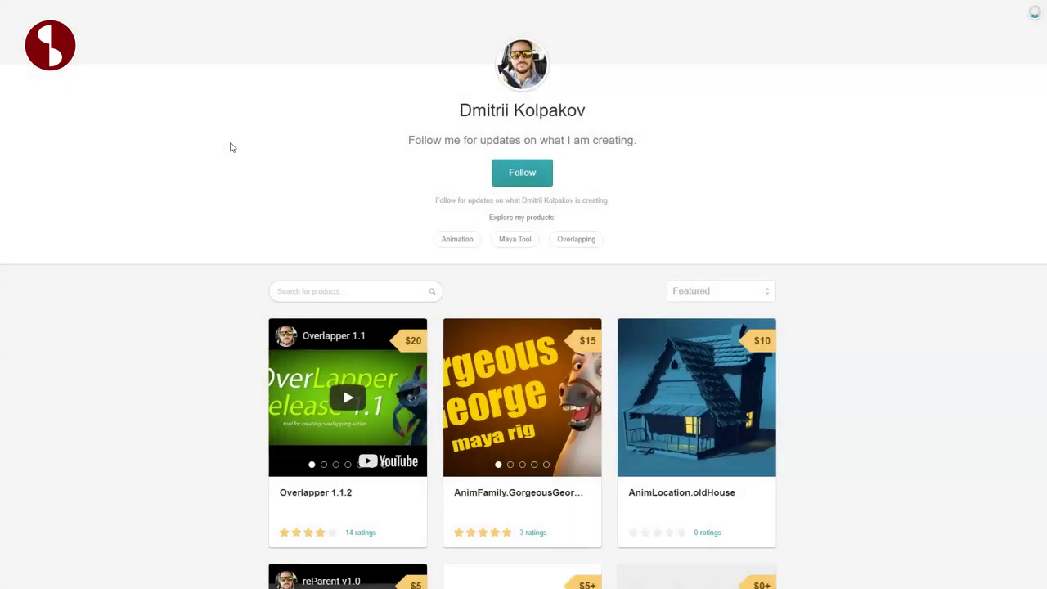
key("ctrl+Tab")
mouse_move(1045, 31)
left_mouse_down()
mouse_move(1028, 218)
mouse_move(1044, 27)
left_mouse_up()
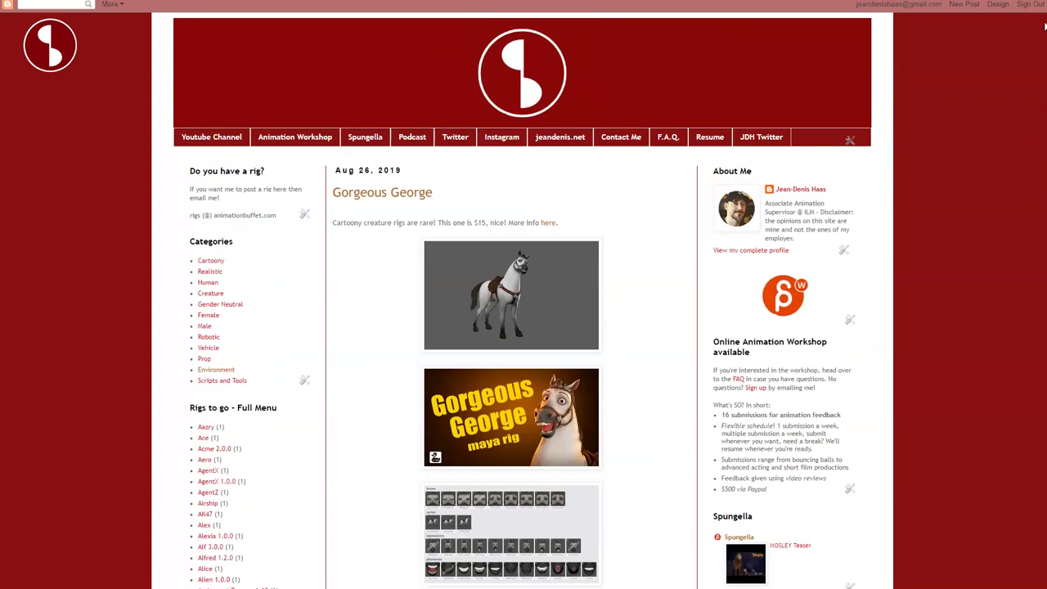